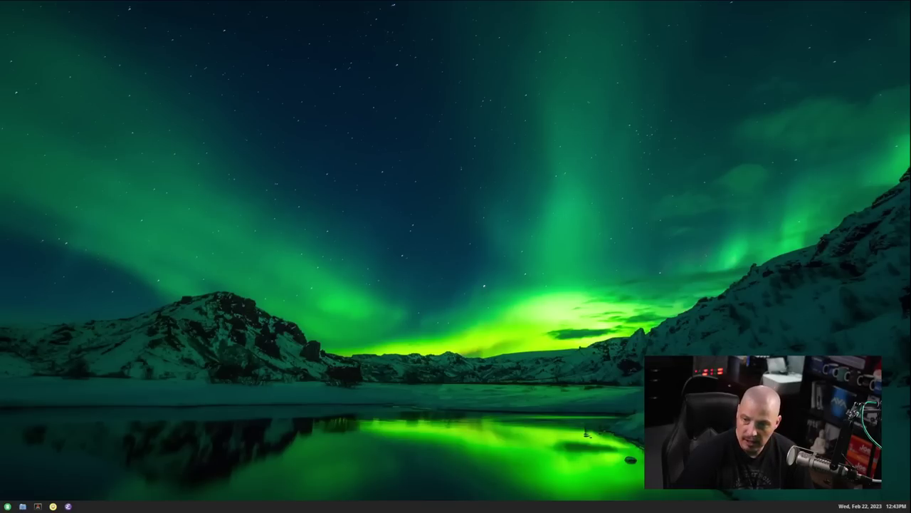
- Move the file manager window toward the upper left, then minimize and restore it from the taskbar
drag(855, 135, 419, 64)
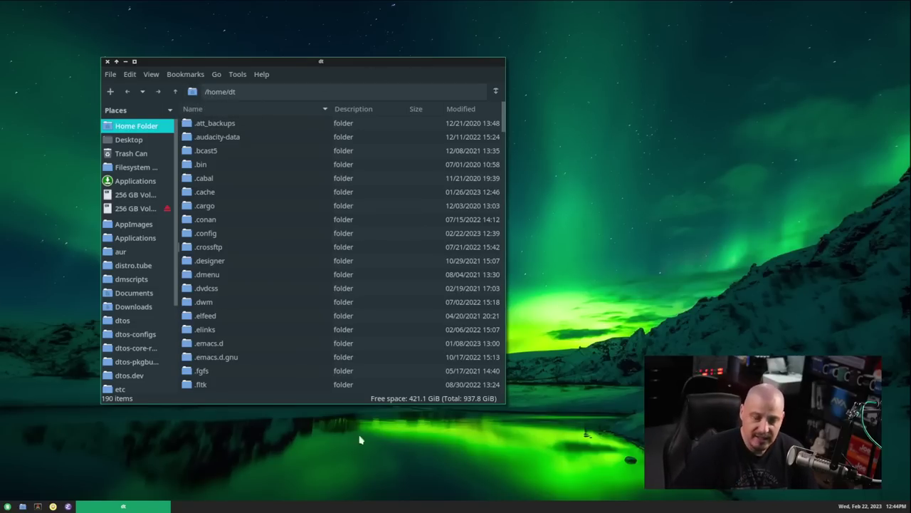
click(124, 506)
click(124, 507)
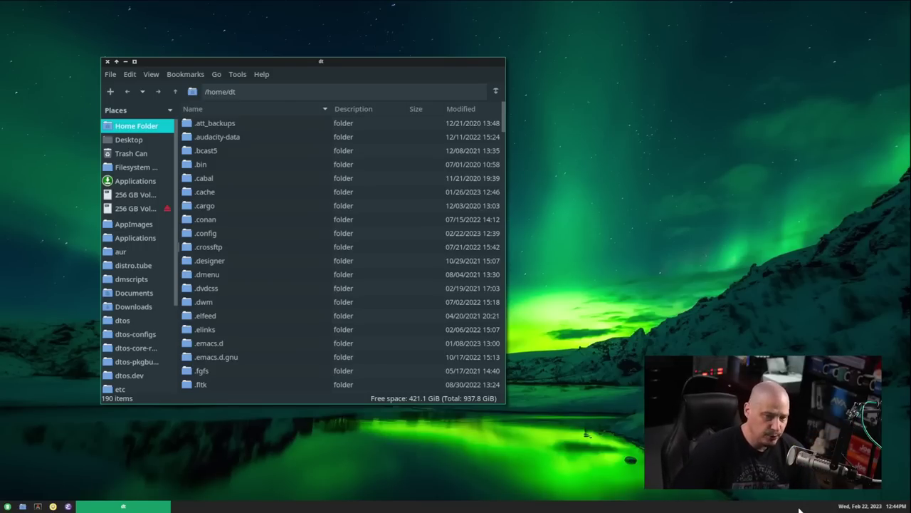
- Settle the PCManFM home-folder window at the top right of the screen
click(621, 306)
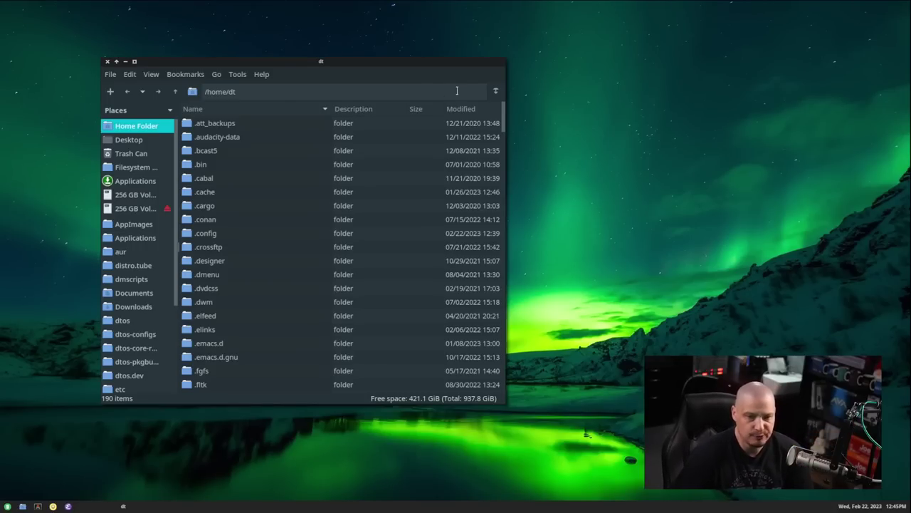
drag(373, 65, 462, 47)
drag(552, 55, 816, 30)
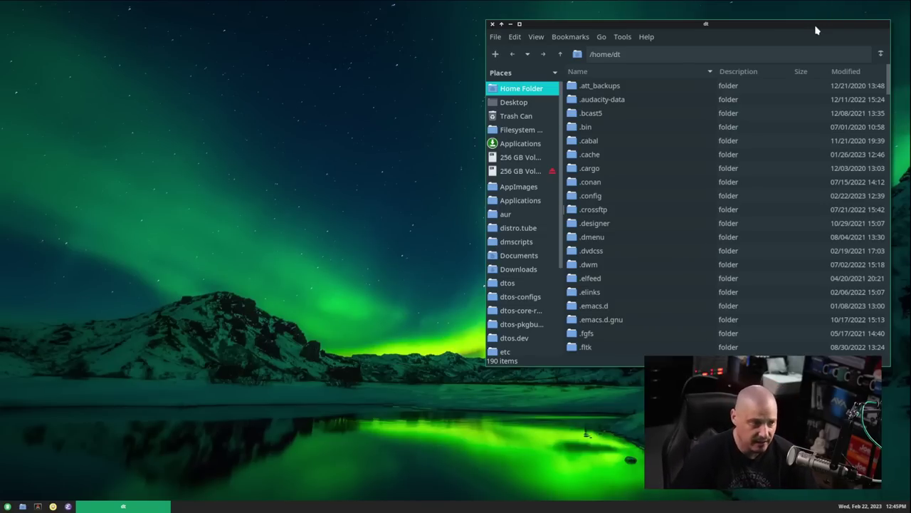
drag(816, 30, 833, 40)
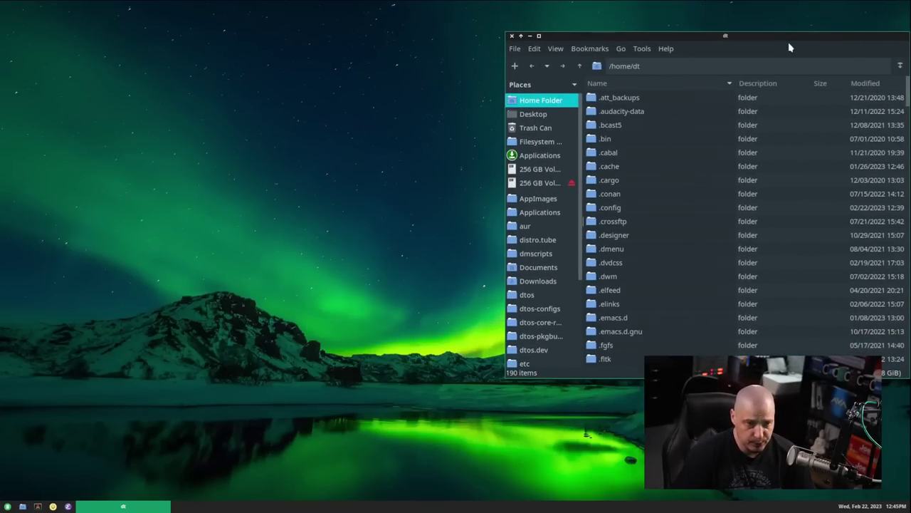
drag(680, 37, 610, 42)
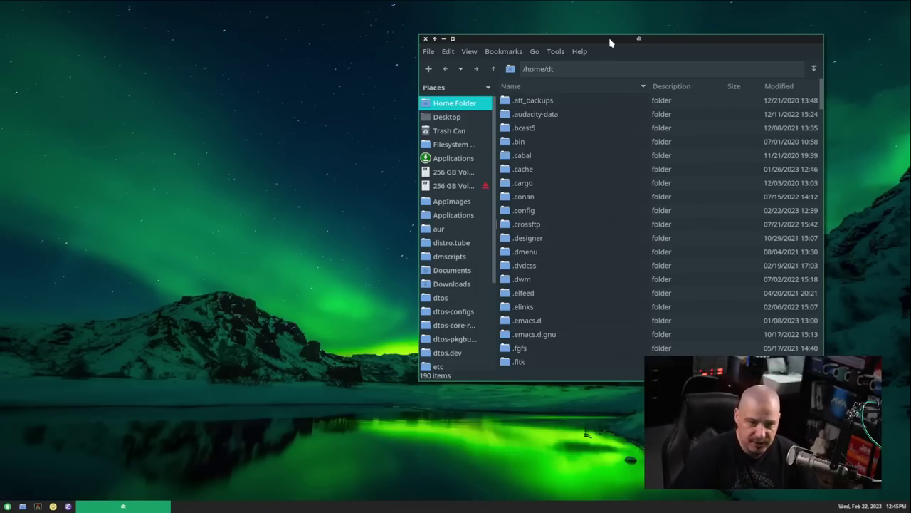
drag(610, 43, 666, 32)
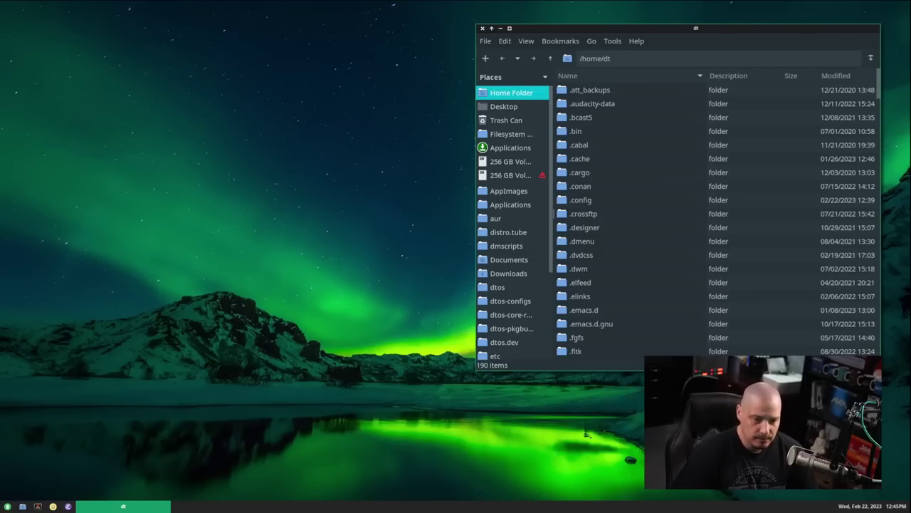
right_click(174, 119)
mouse_move(217, 123)
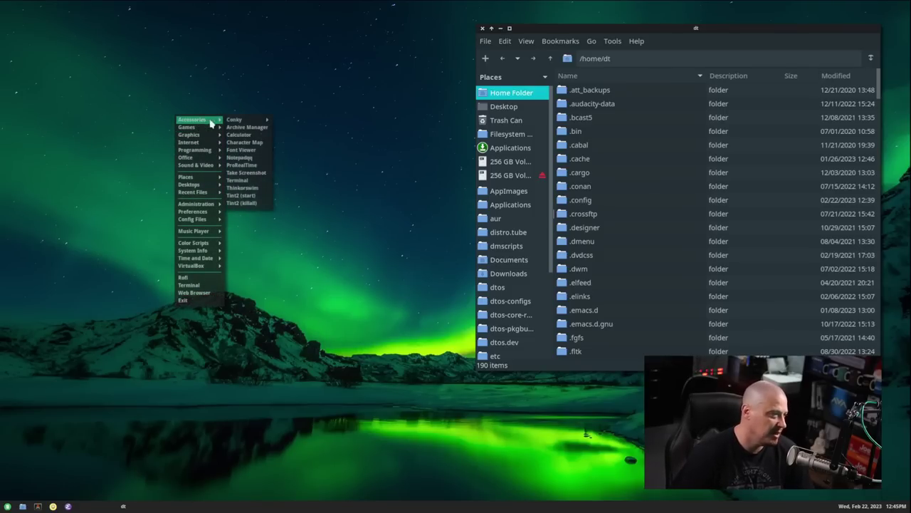
mouse_move(255, 121)
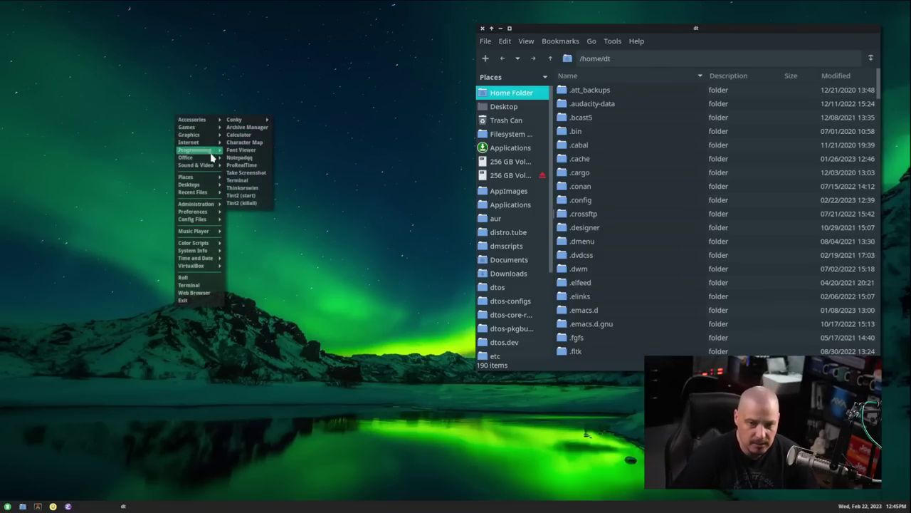
mouse_move(207, 248)
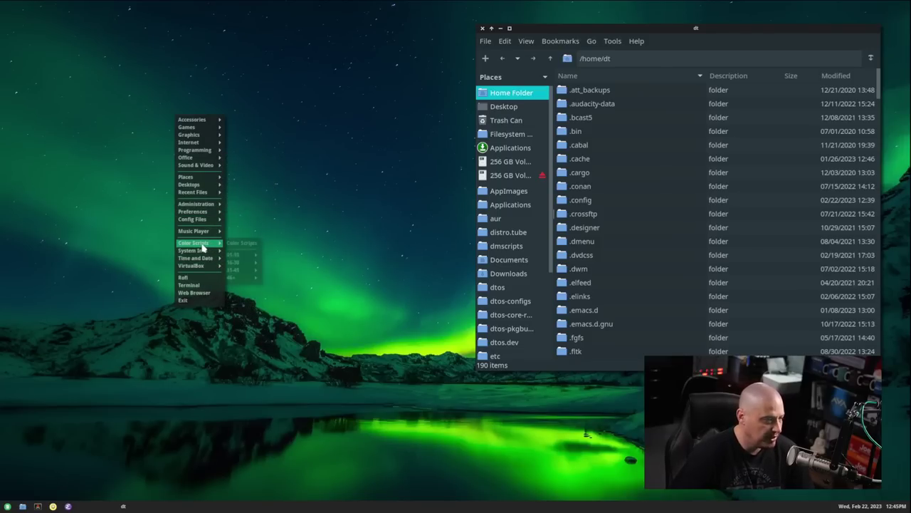
mouse_move(202, 247)
mouse_move(204, 205)
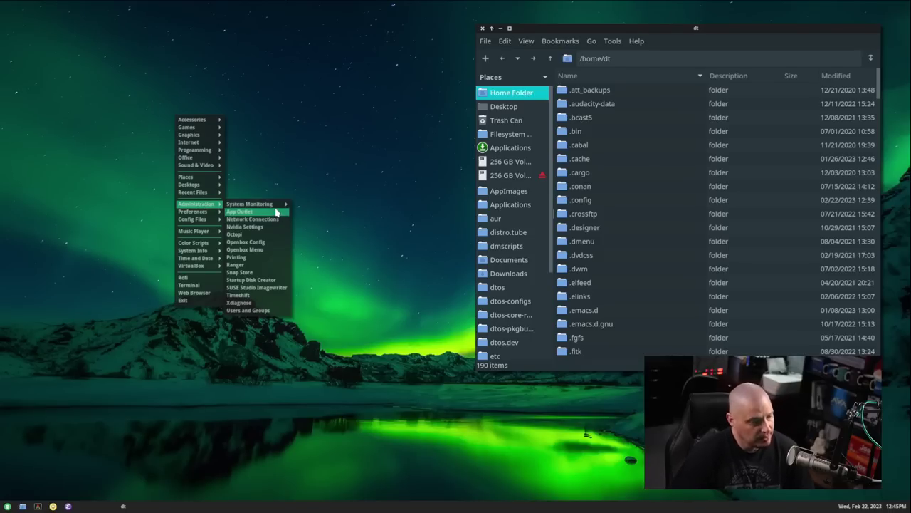
mouse_move(223, 185)
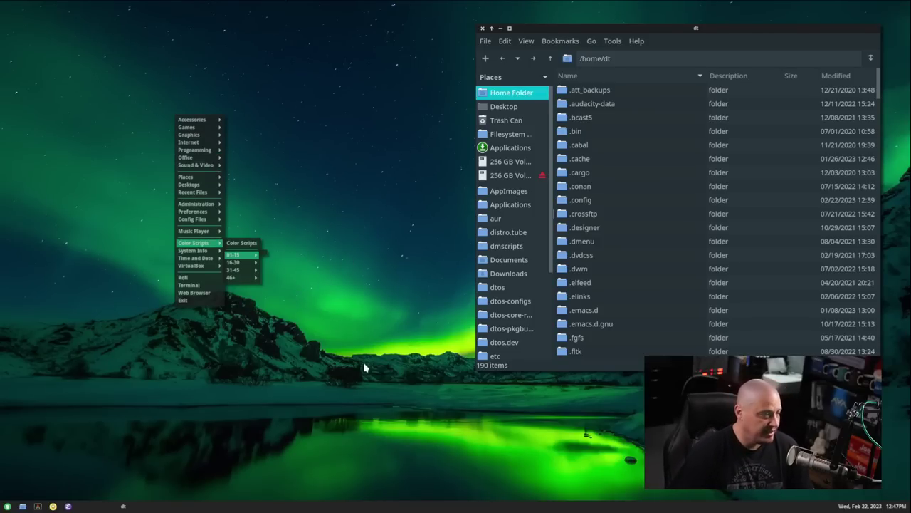
key(Escape)
mouse_move(669, 29)
mouse_down()
mouse_move(667, 36)
mouse_move(698, 36)
mouse_move(673, 36)
mouse_up()
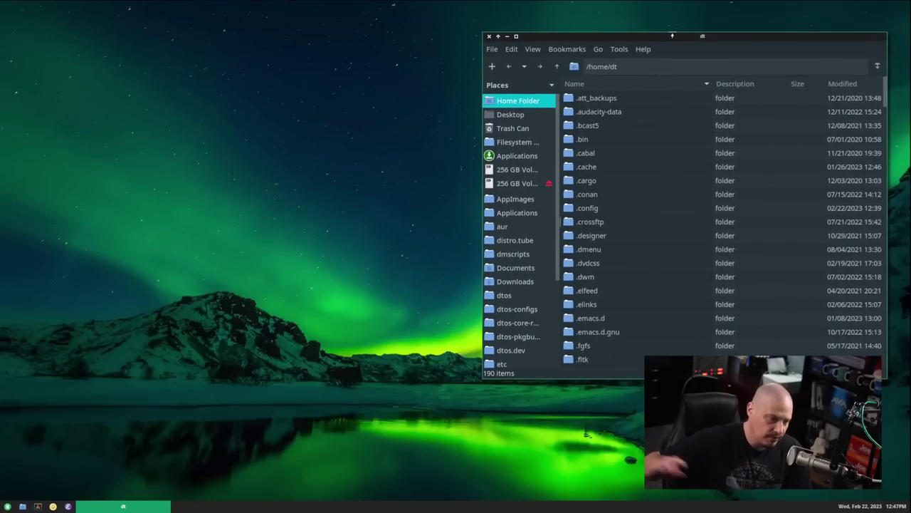
- Launch Emacs from the tint2 launcher and browse the recent-files list before cancelling it
click(68, 507)
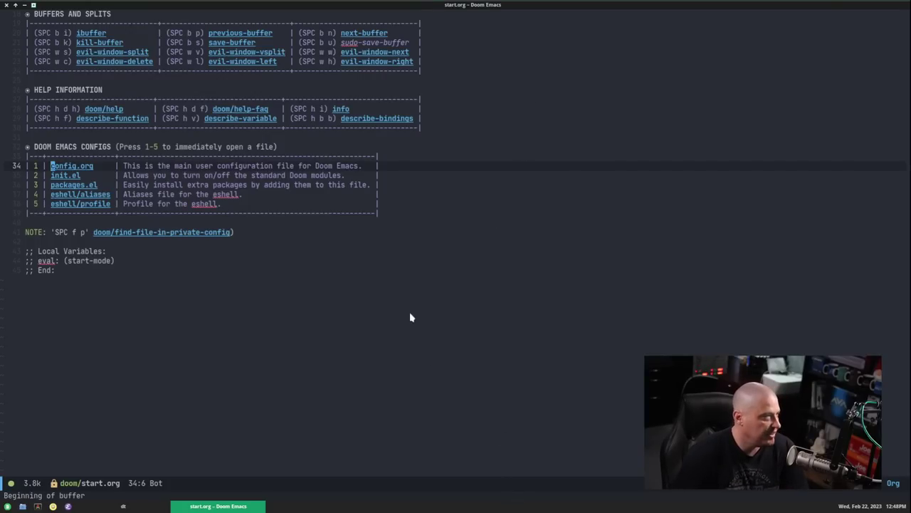
scroll(410, 313, up, 6)
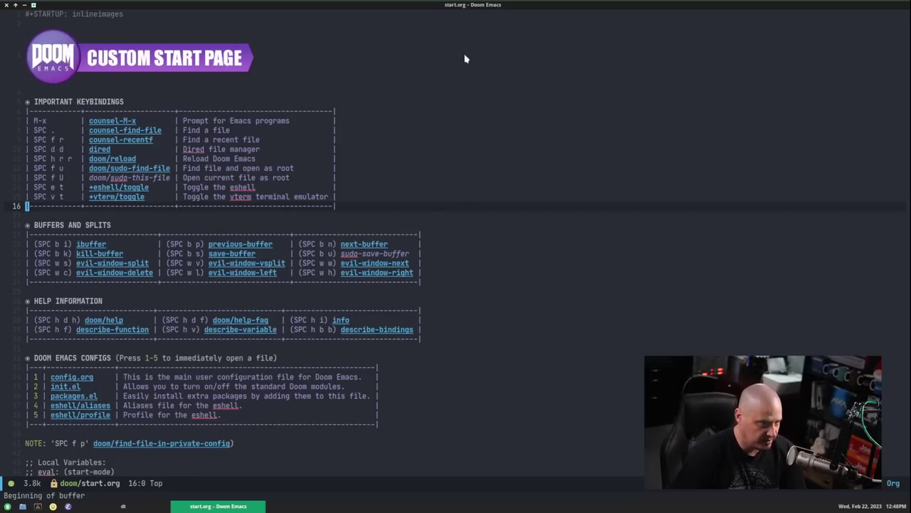
key(space)
text(fr.config.)
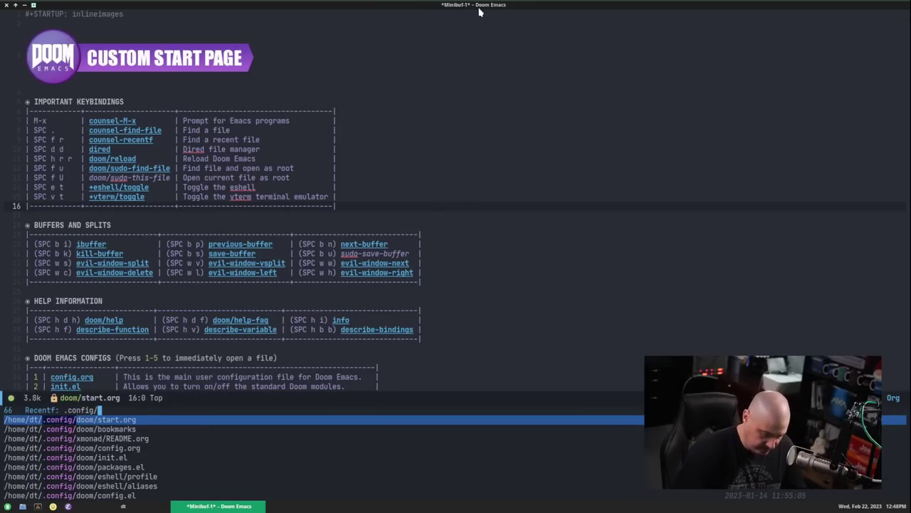
text(org)
key(Escape)
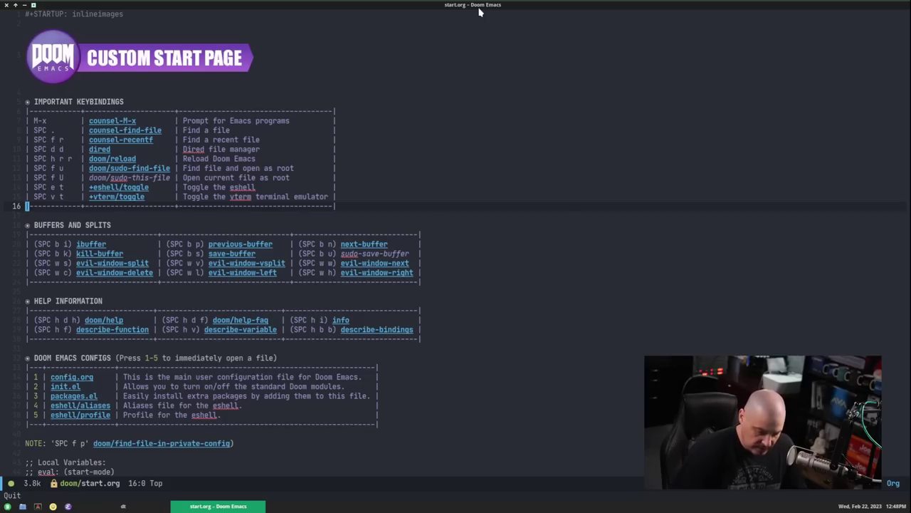
- Open ~/.config/openbox/rc.xml through the SPC . find-file prompt
key(space)
key(period)
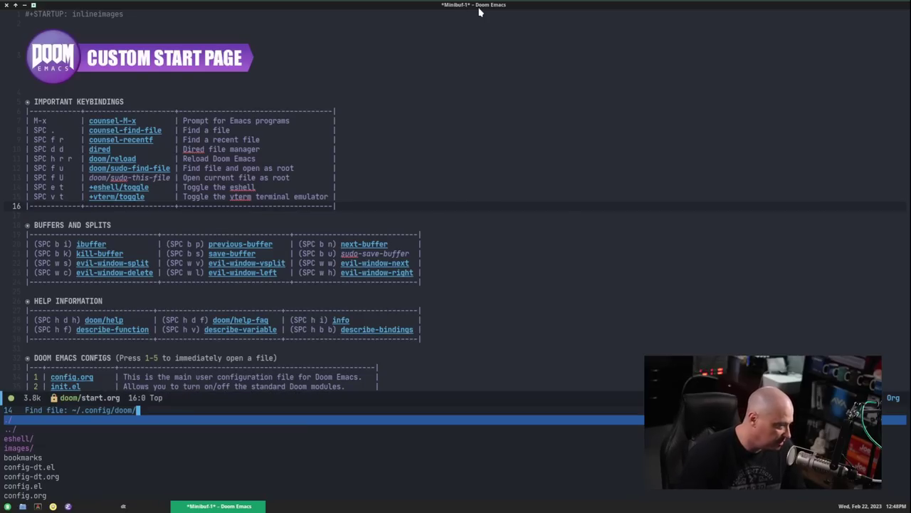
key(BackSpace)
text(open)
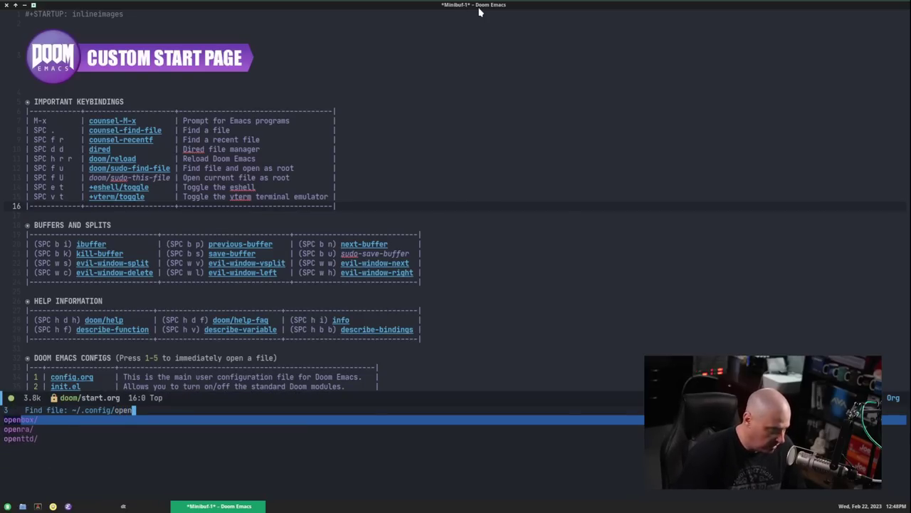
text(box/rc.xml)
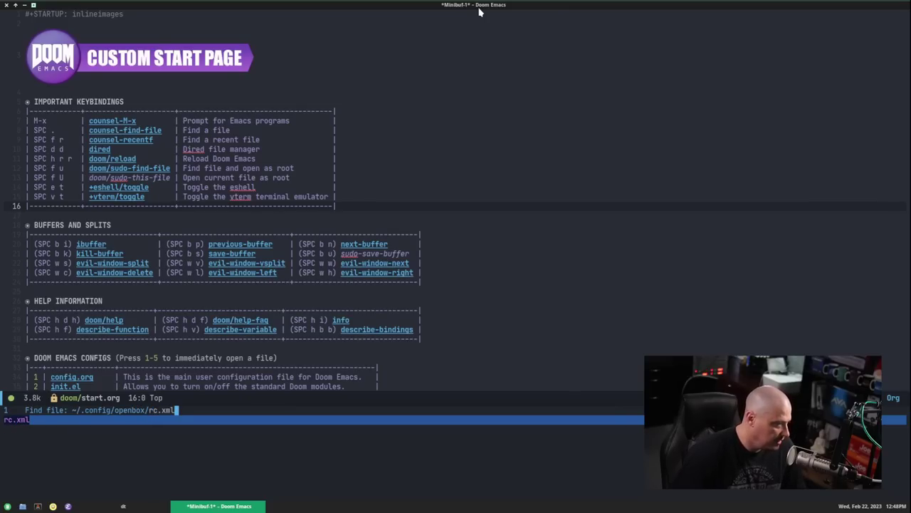
key(Return)
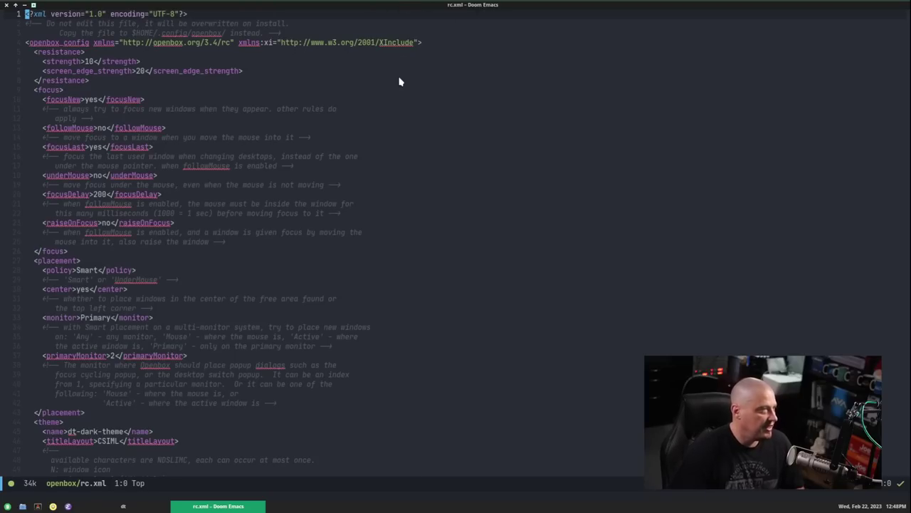
- Enlarge the editor text and change the followMouse value on line 13 from no to yes
key(ctrl+equal)
key(ctrl+equal)
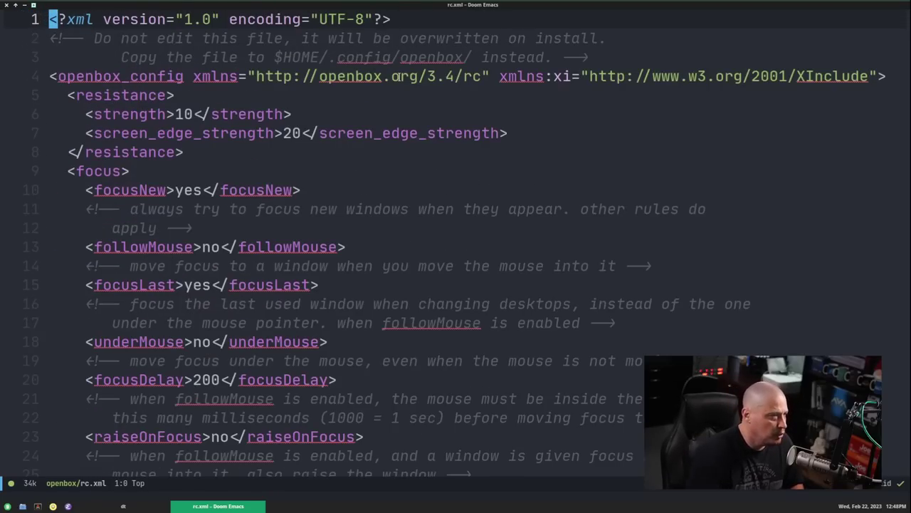
scroll(421, 204, down, 1)
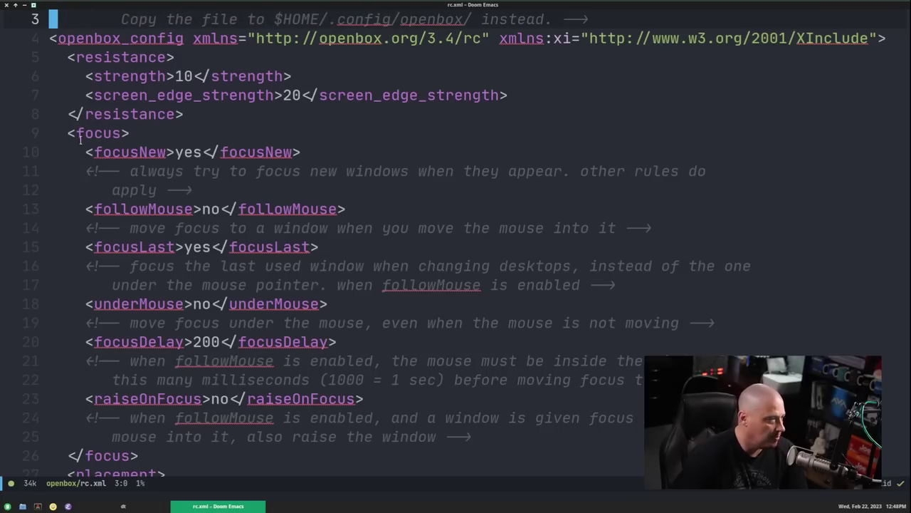
click(202, 154)
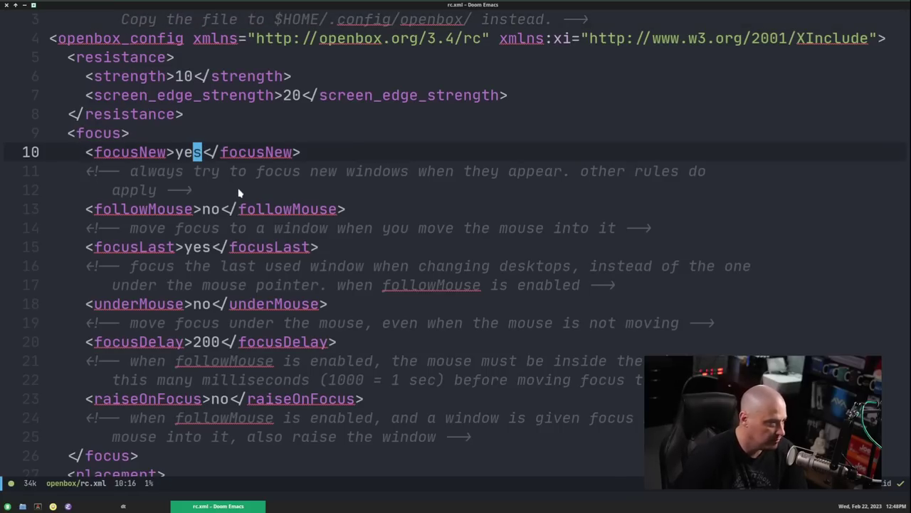
scroll(238, 192, down, 1)
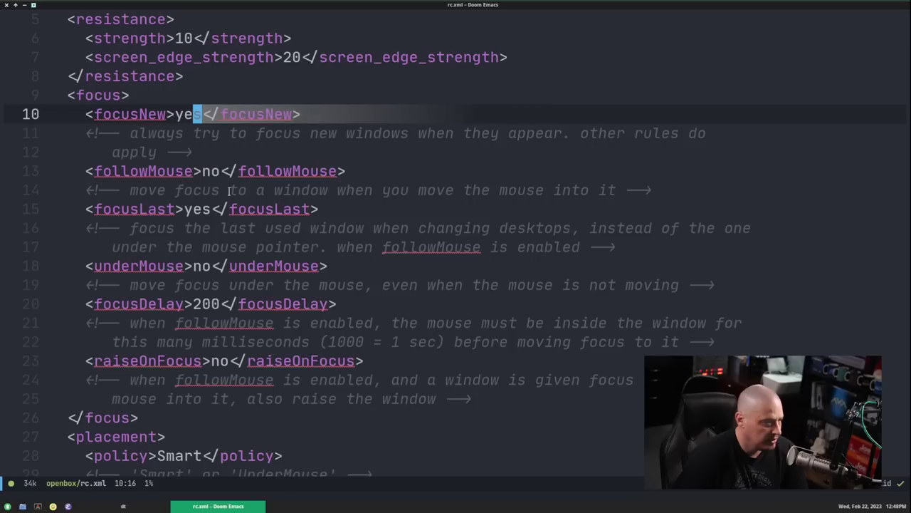
click(215, 171)
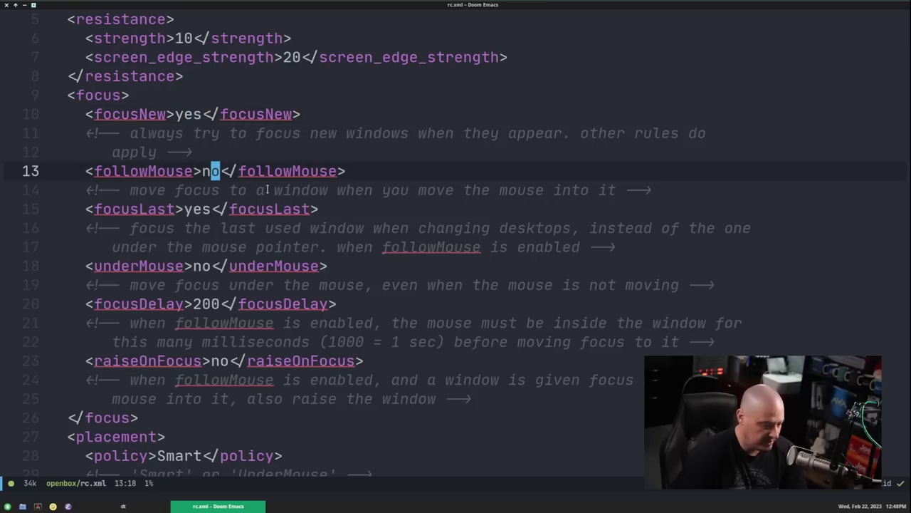
key(i)
key(Delete)
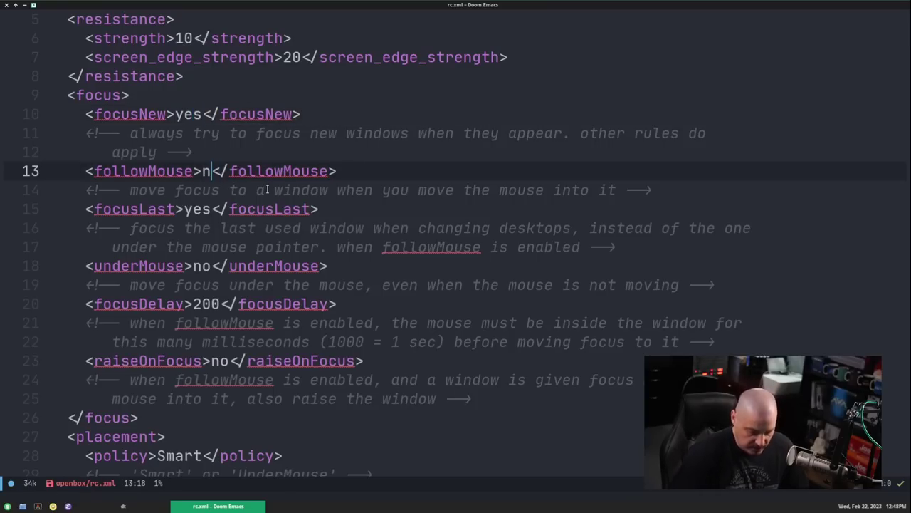
key(BackSpace)
text(yes)
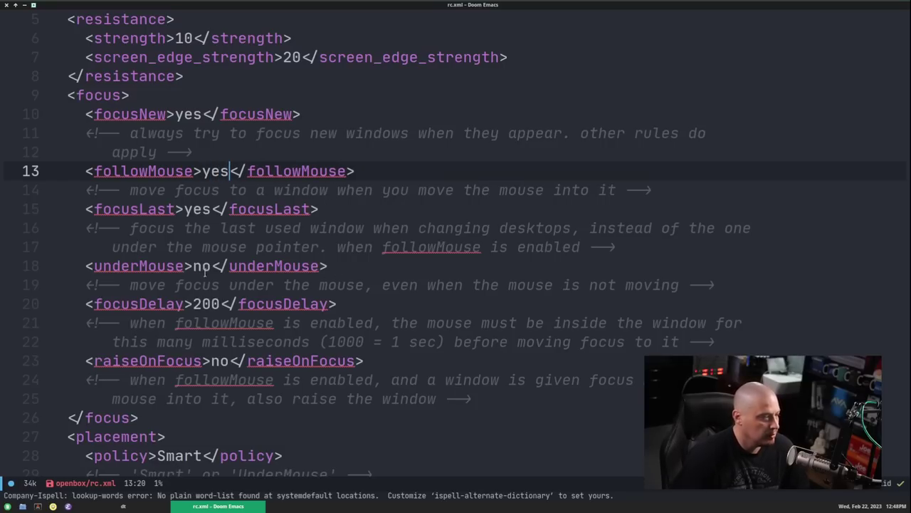
- Replace the monitor value Primary with Active on line 33 and save rc.xml with :w
scroll(216, 266, down, 2)
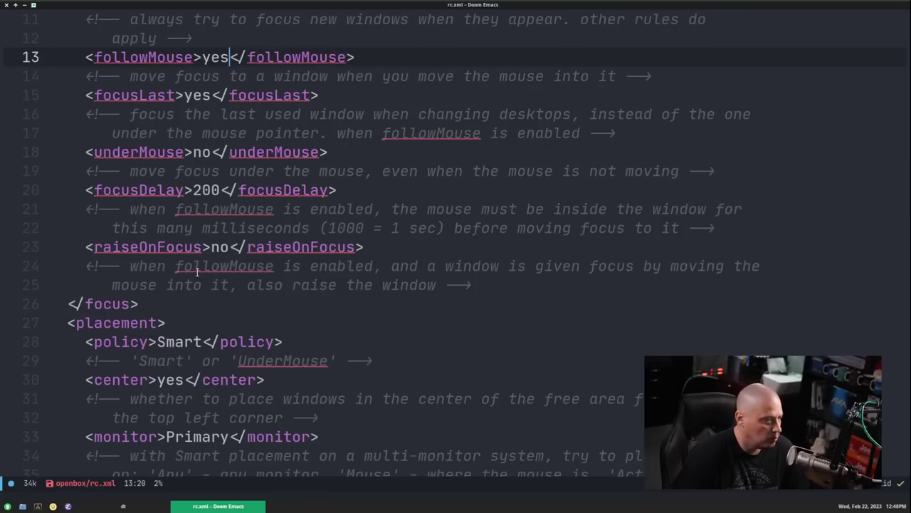
scroll(199, 270, down, 4)
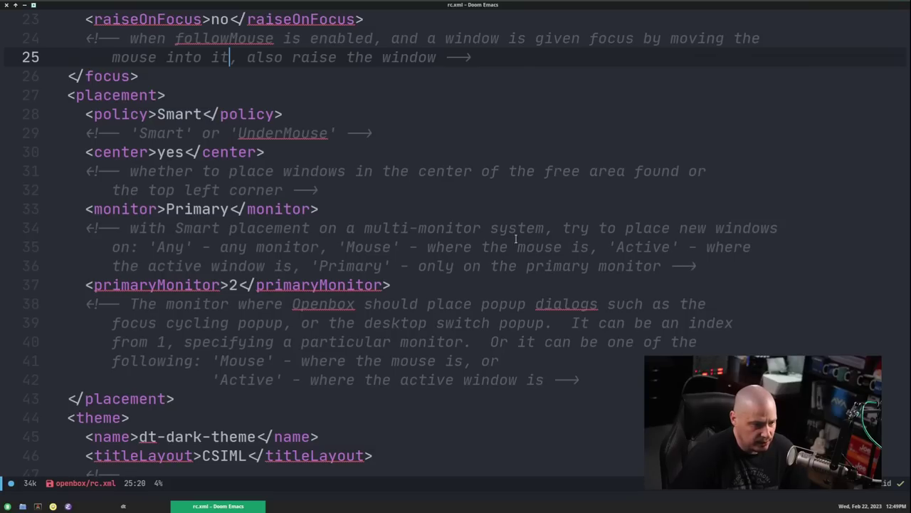
click(228, 208)
key(BackSpace)
key(BackSpace)
key(BackSpace)
key(BackSpace)
key(BackSpace)
key(BackSpace)
key(BackSpace)
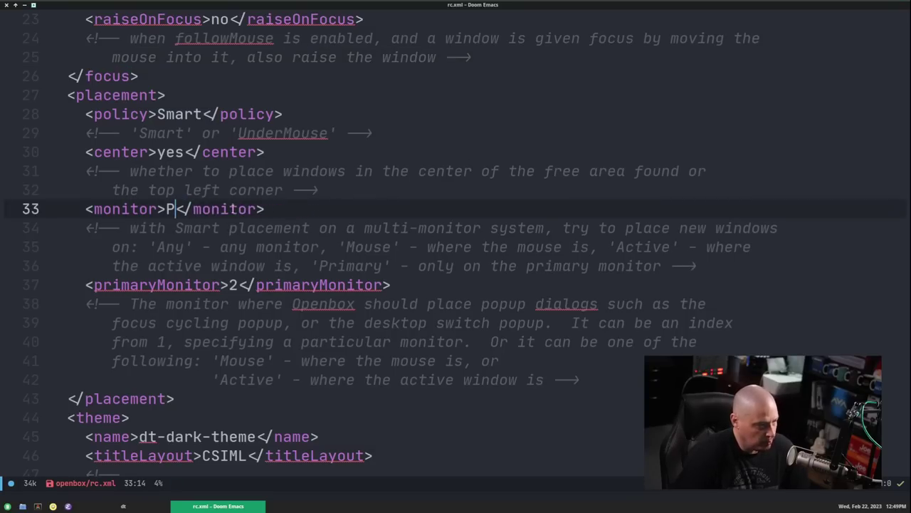
text(Active)
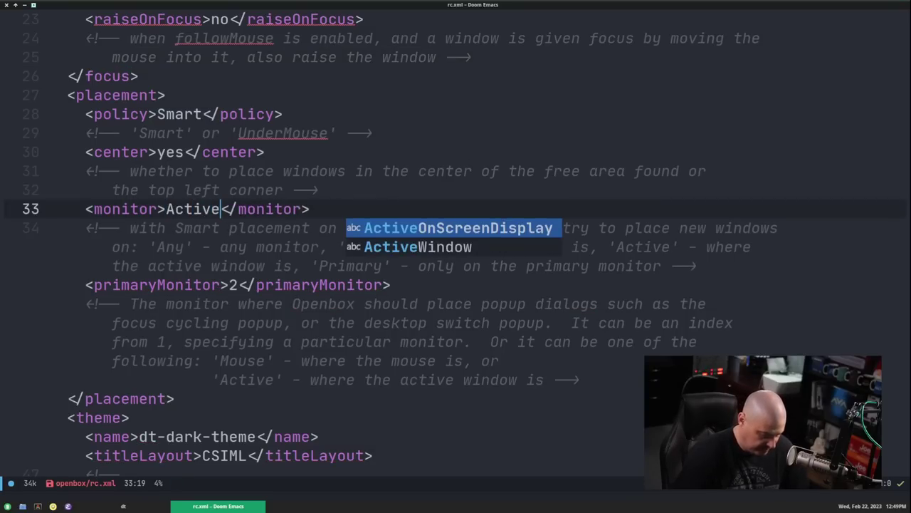
key(Escape)
text(:w)
key(Return)
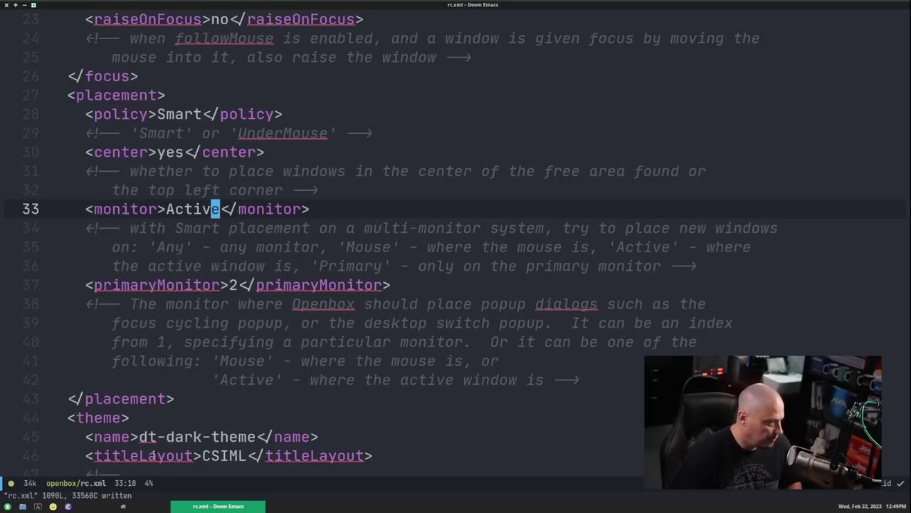
- Restore Emacs to a smaller window and glance at the desktop root menu
double_click(343, 8)
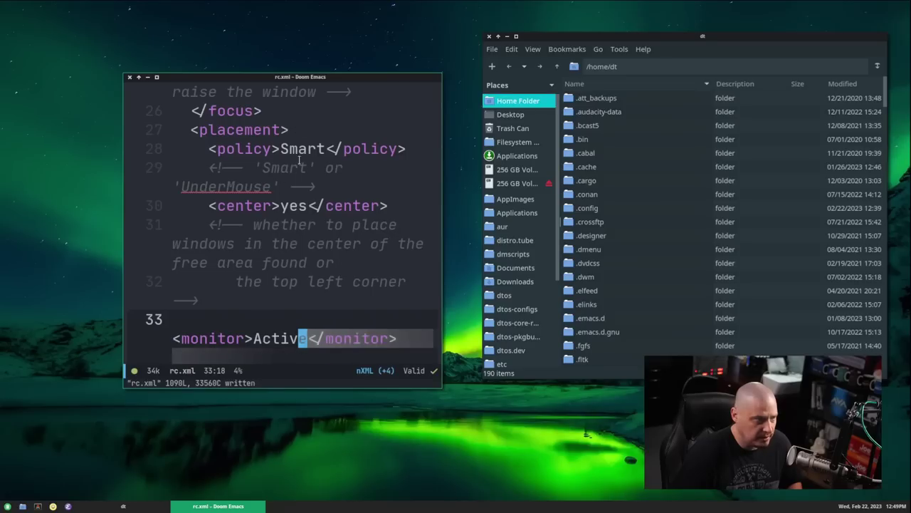
right_click(101, 127)
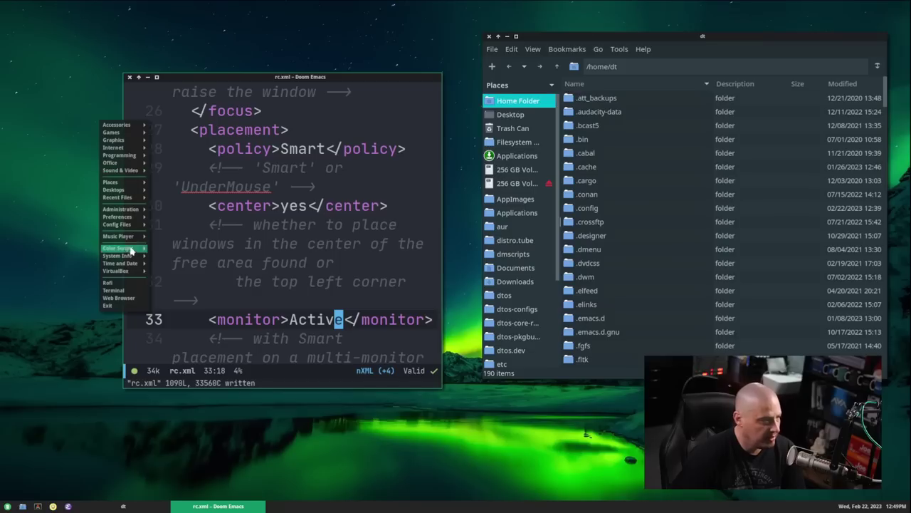
mouse_move(130, 272)
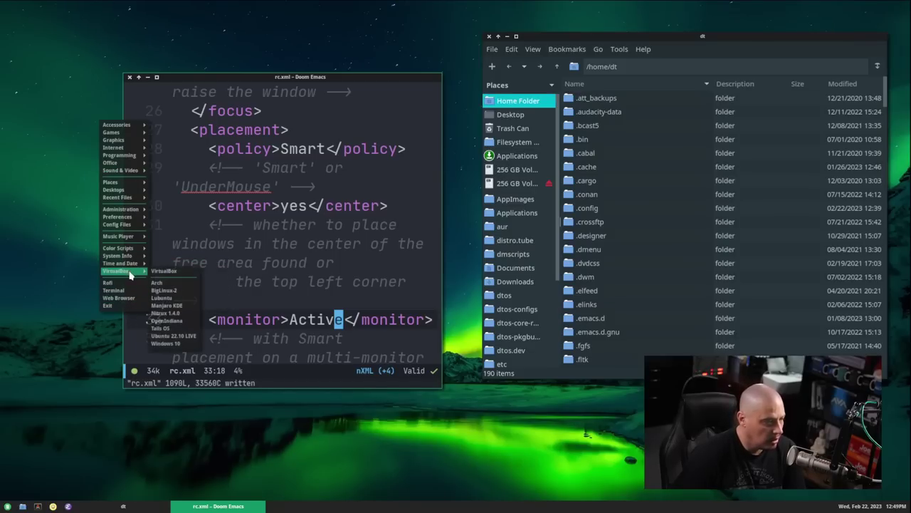
click(106, 487)
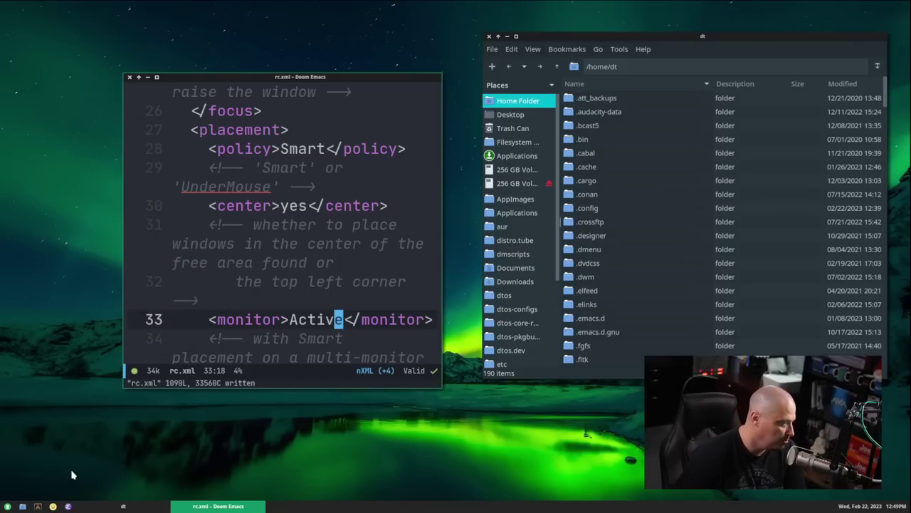
- Run 'openbox --restart' in a terminal, then open and close a second terminal to test placement
click(38, 508)
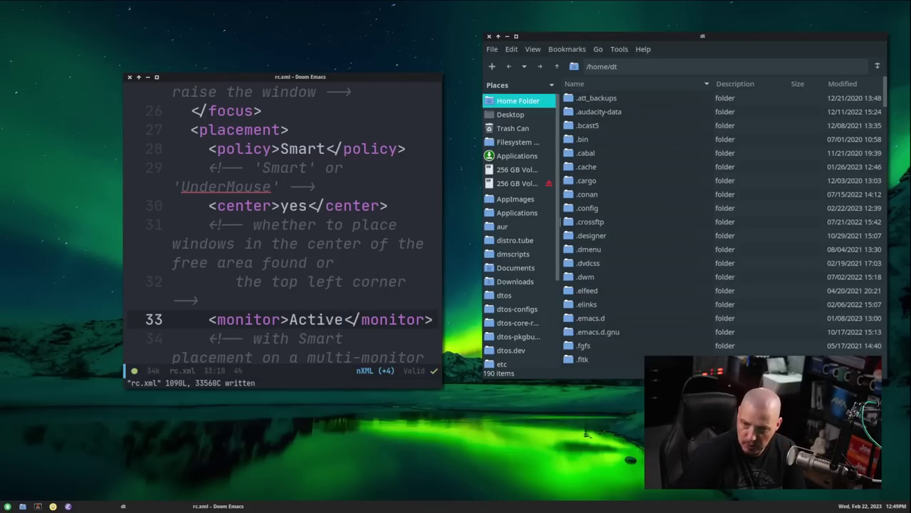
drag(432, 90, 521, 45)
text(openbox --restart)
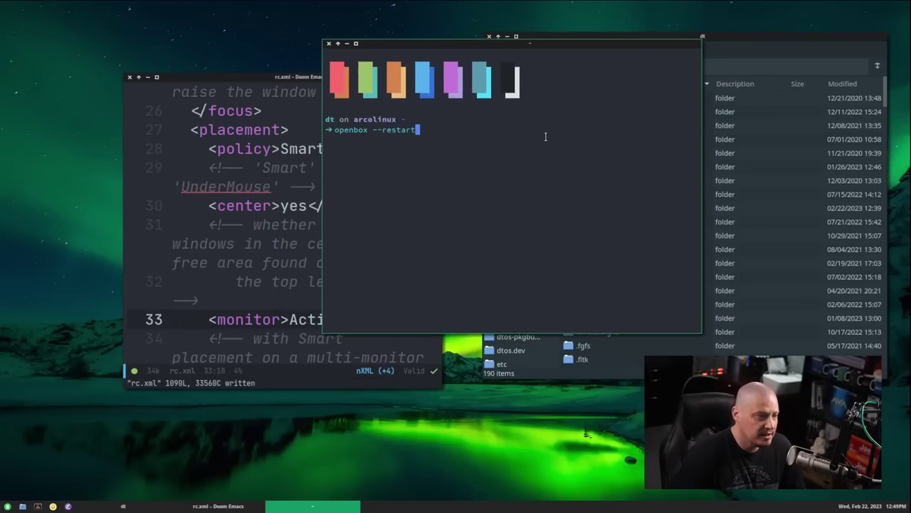
key(Return)
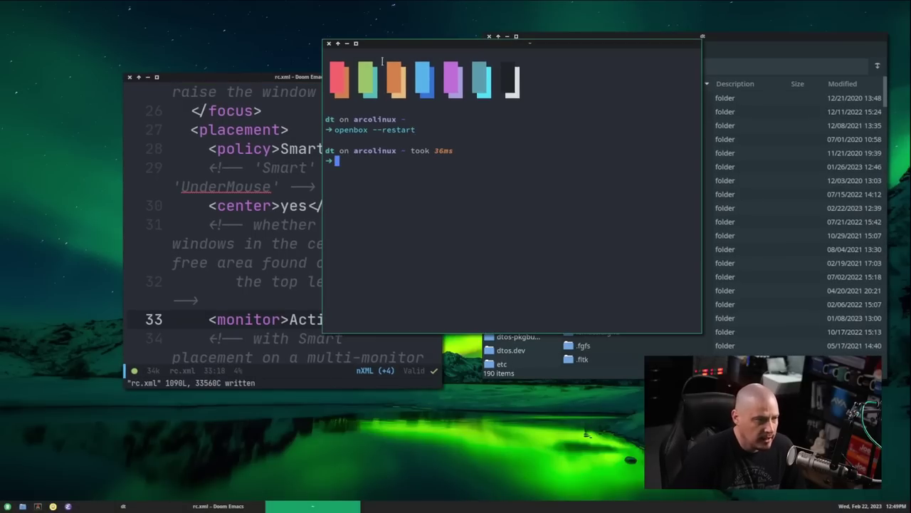
click(330, 44)
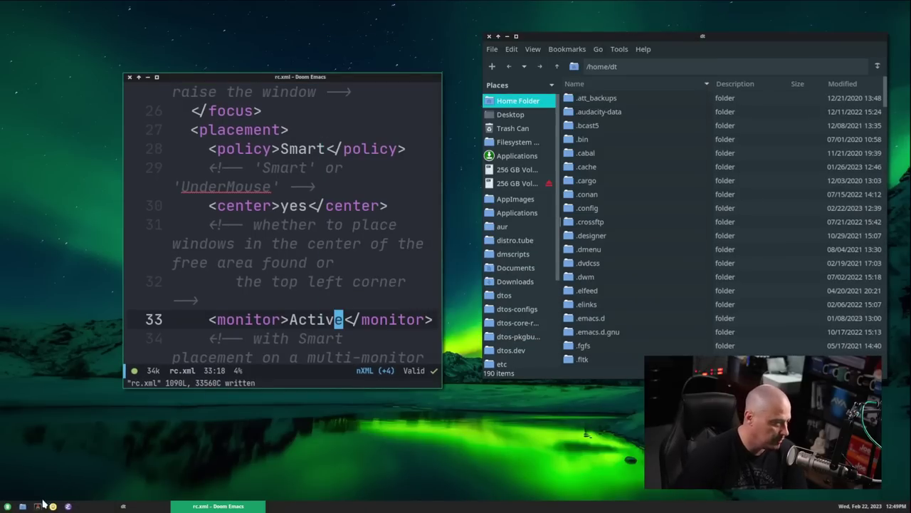
click(38, 507)
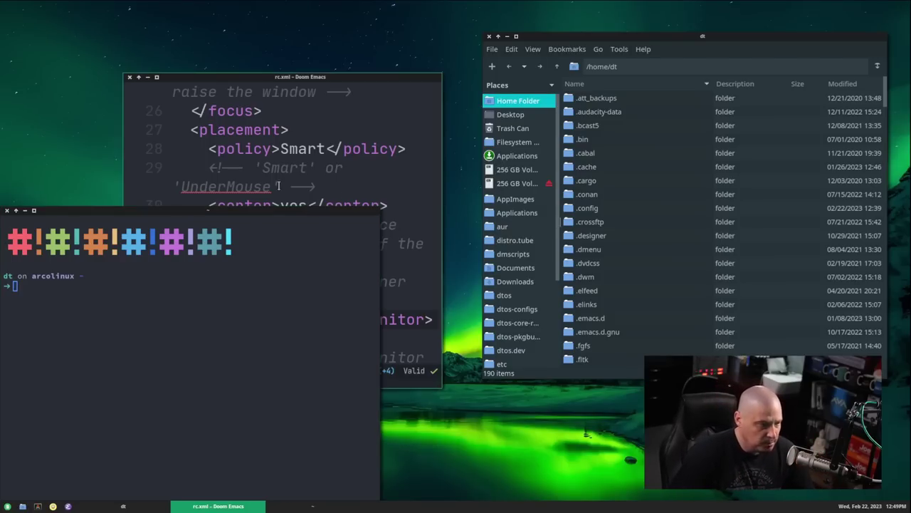
drag(228, 210, 601, 169)
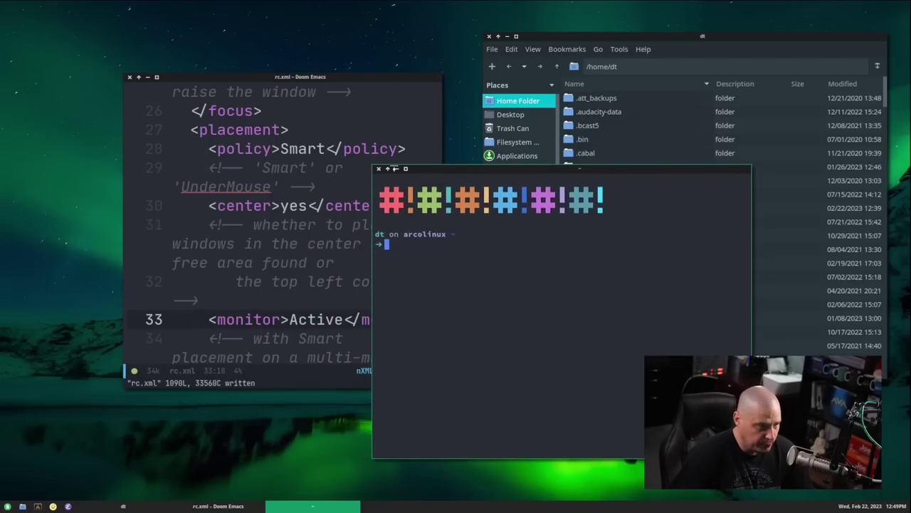
click(378, 169)
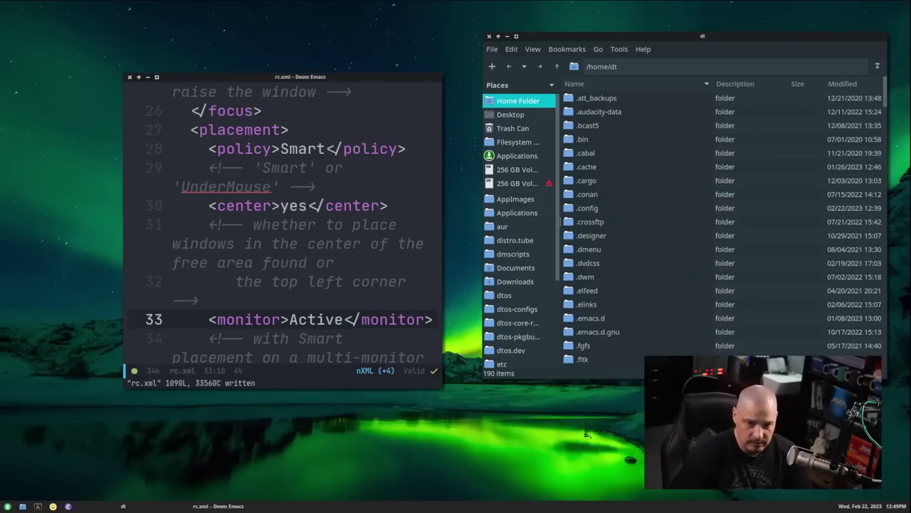
right_click(35, 48)
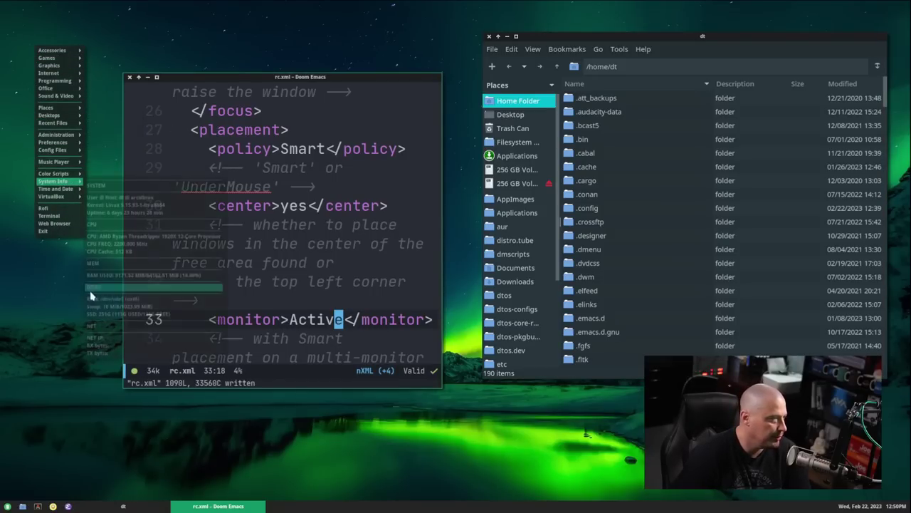
click(69, 304)
right_click(57, 285)
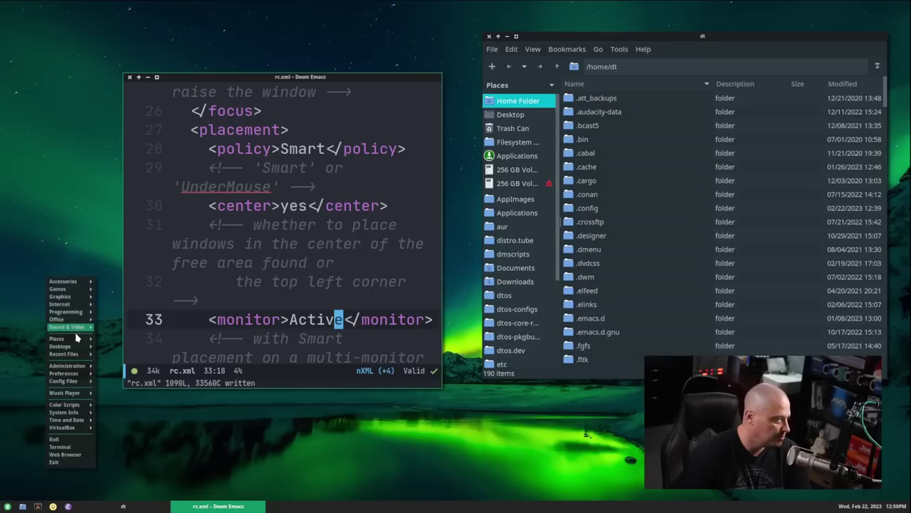
mouse_move(71, 314)
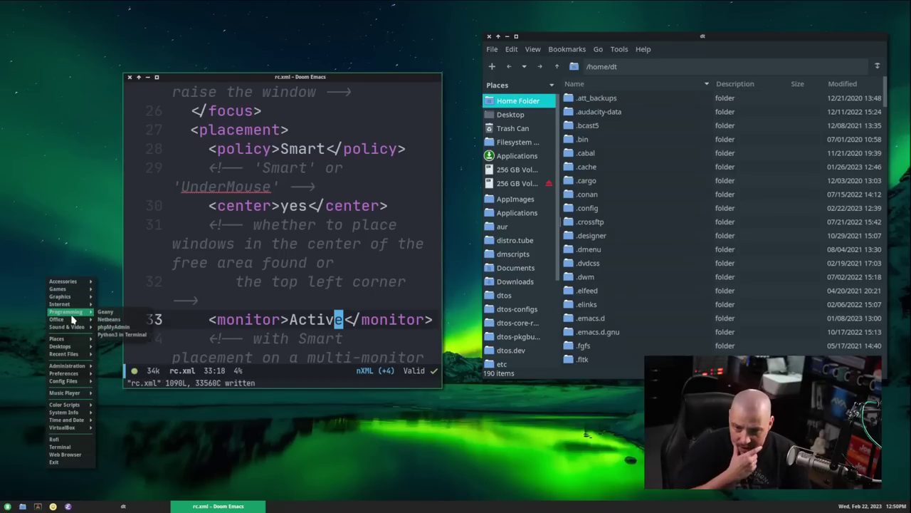
click(63, 242)
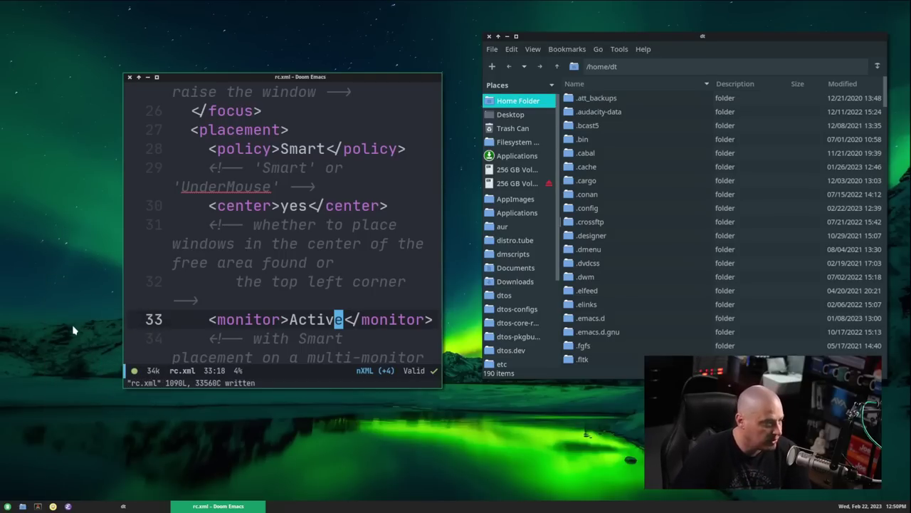
right_click(75, 329)
click(79, 400)
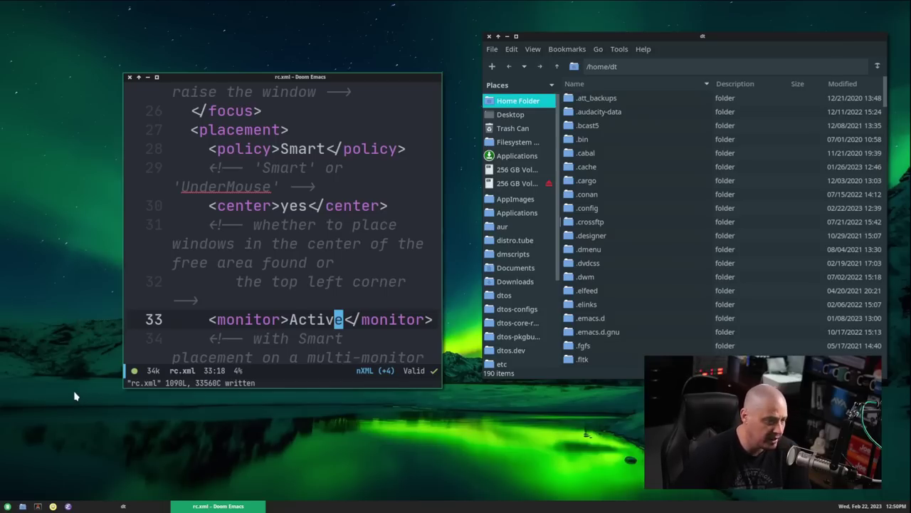
right_click(25, 341)
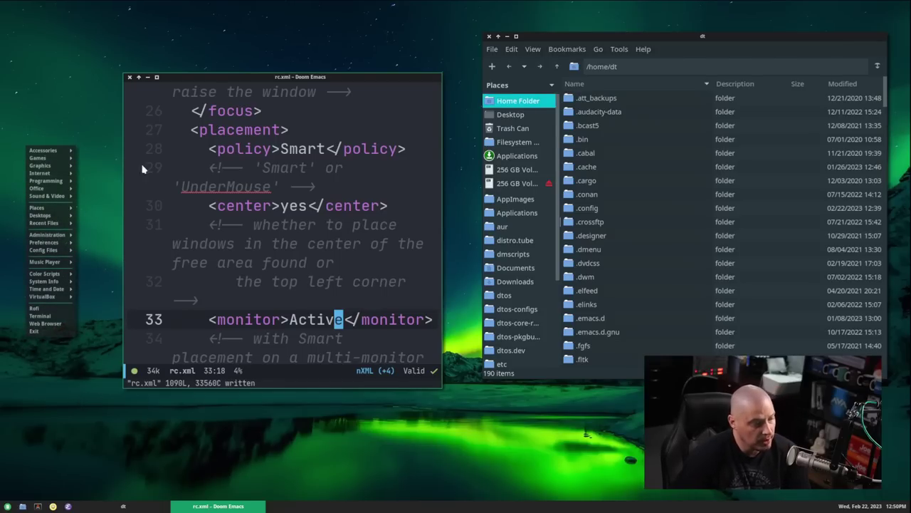
click(203, 44)
right_click(204, 41)
mouse_move(228, 156)
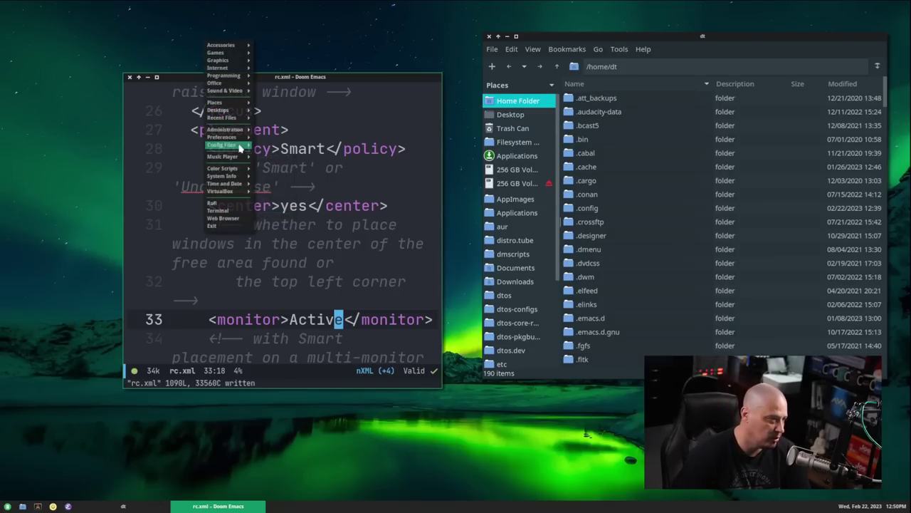
mouse_move(231, 124)
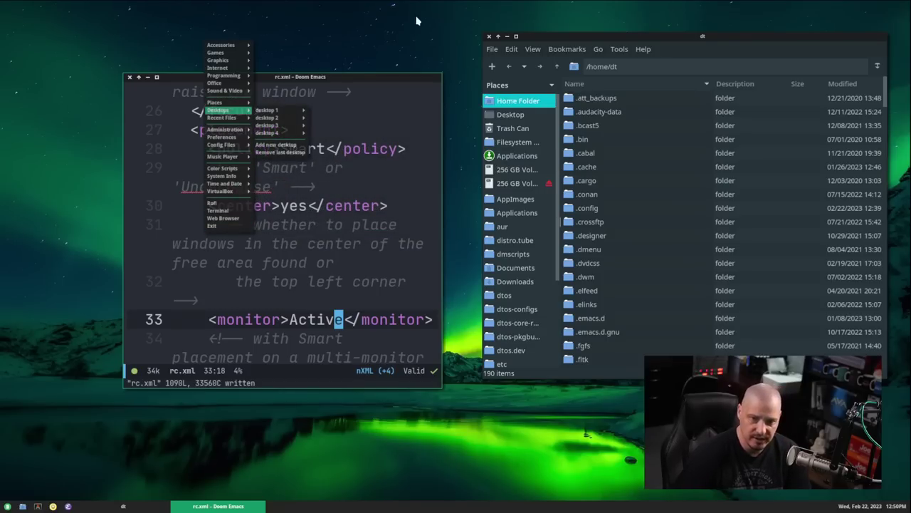
click(279, 456)
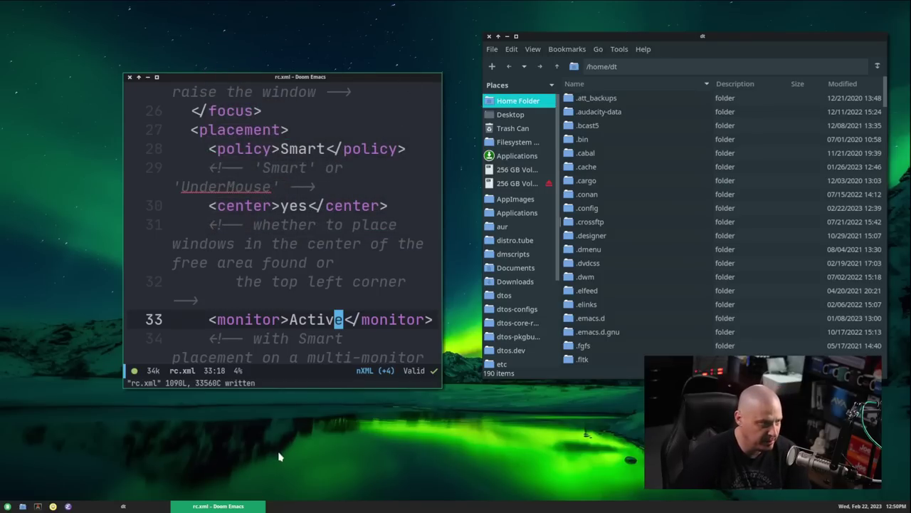
- Maximize Emacs and split it into two side-by-side windows, focusing the right one
double_click(324, 77)
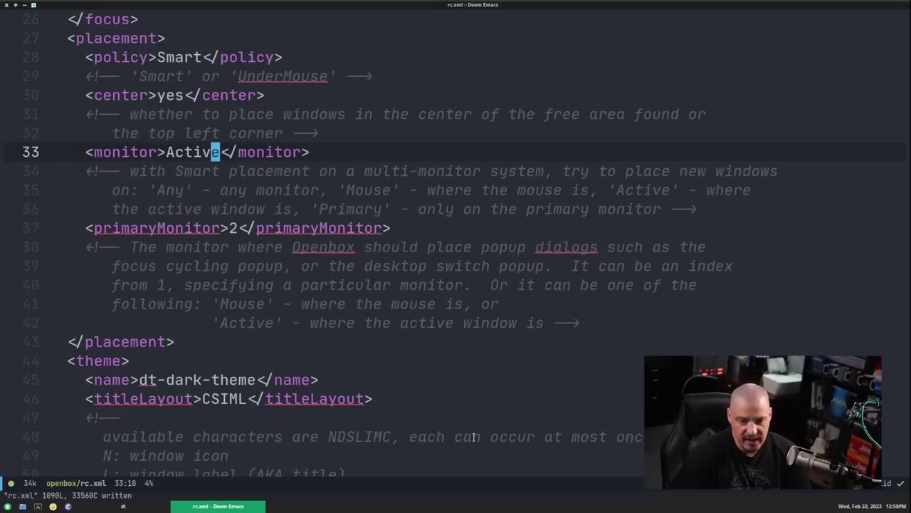
key(space)
key(Tab)
key(d)
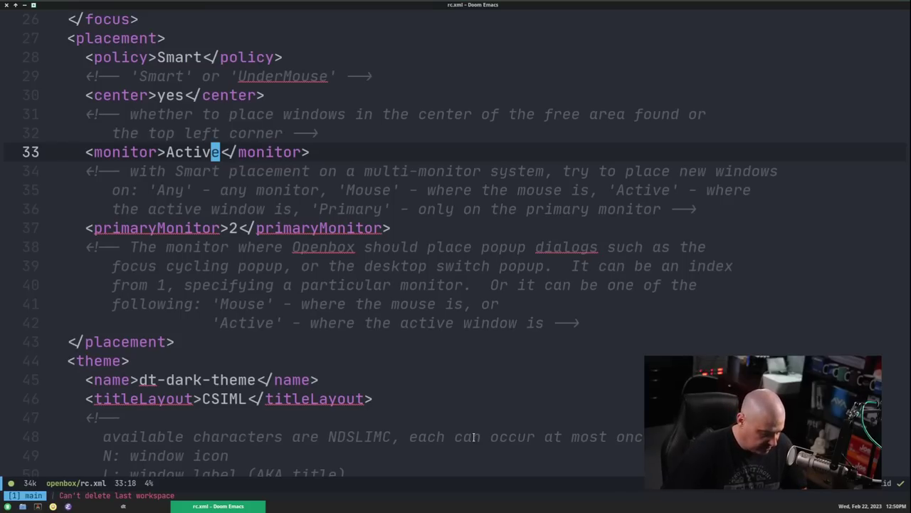
key(ctrl+g)
key(ctrl+w)
key(v)
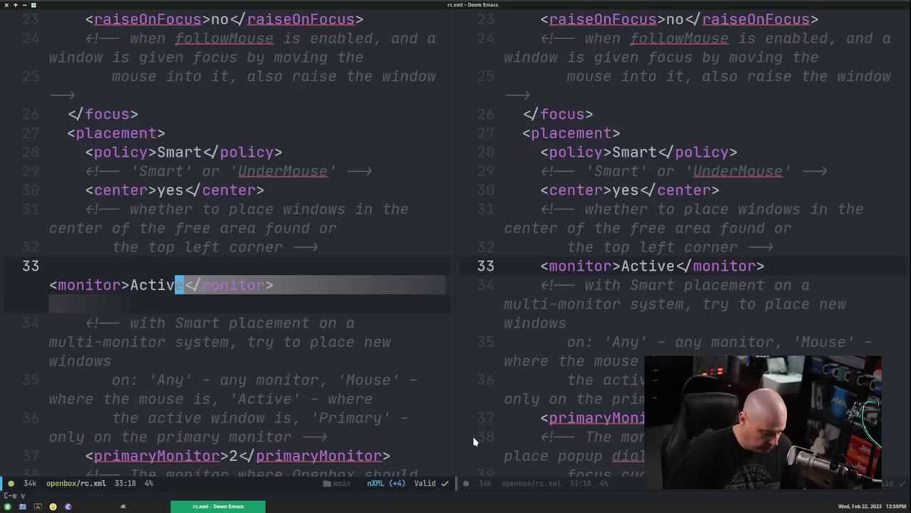
key(ctrl+w)
key(w)
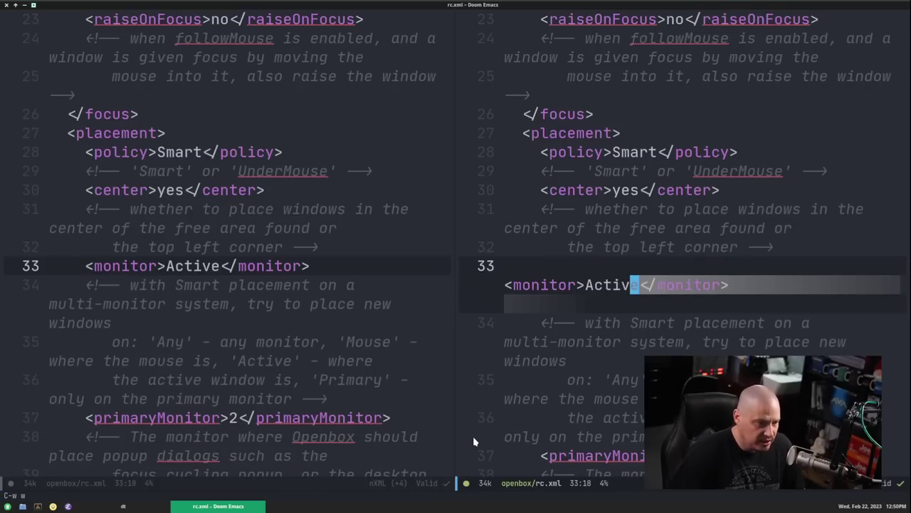
- Open ~/.config/picom/picom.conf in the right-hand window
key(space)
key(.)
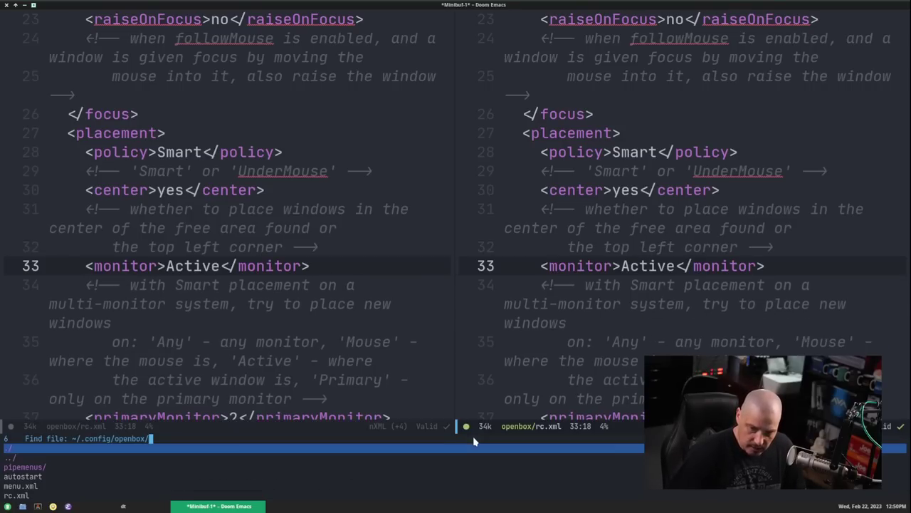
key(BackSpace)
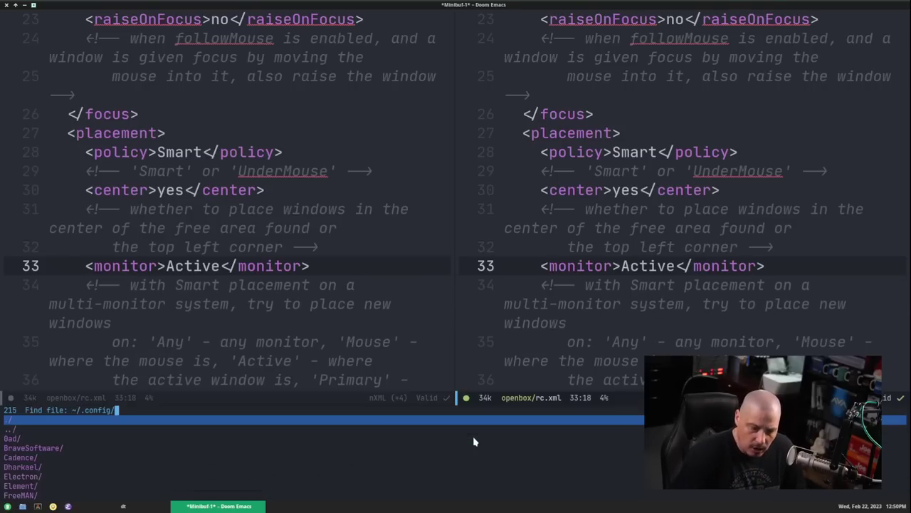
text(picom)
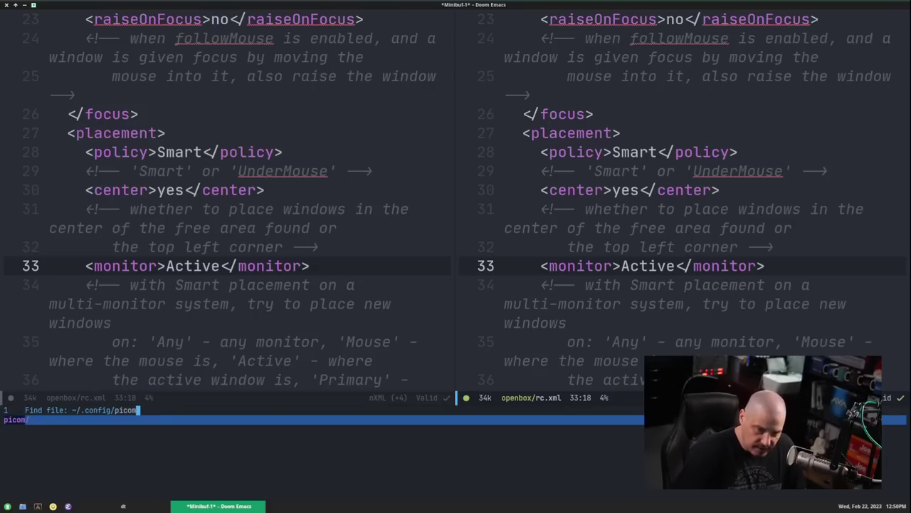
text(/)
key(Down)
key(Down)
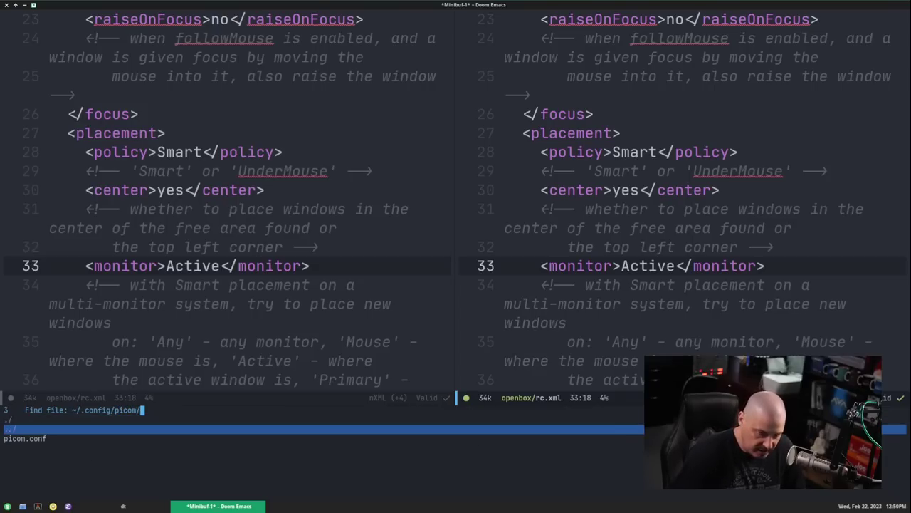
key(Return)
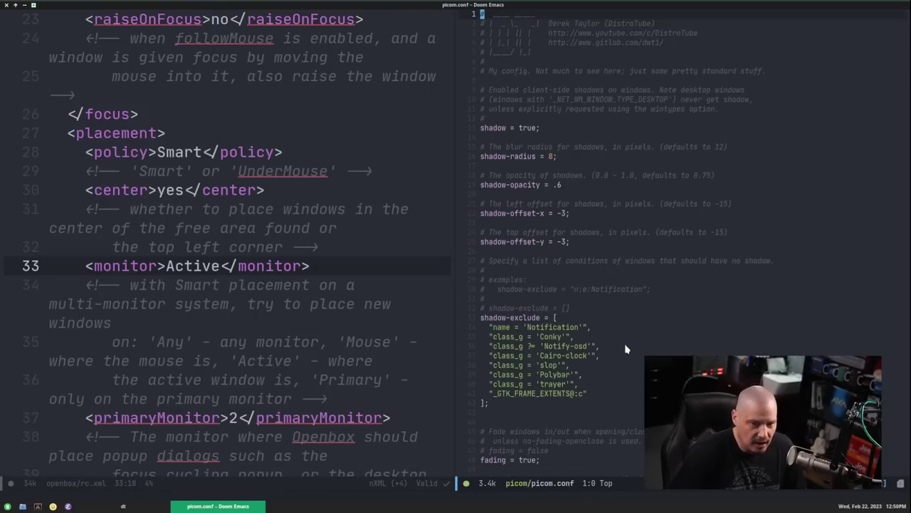
- Search for 'menu' and change the popup_menu opacity from 0.8 to 1.0
key(slash)
text(menu)
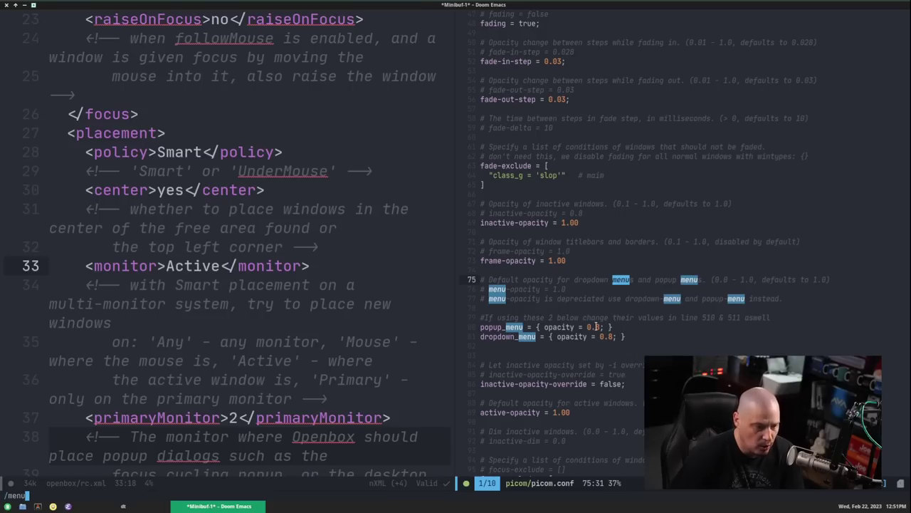
key(Escape)
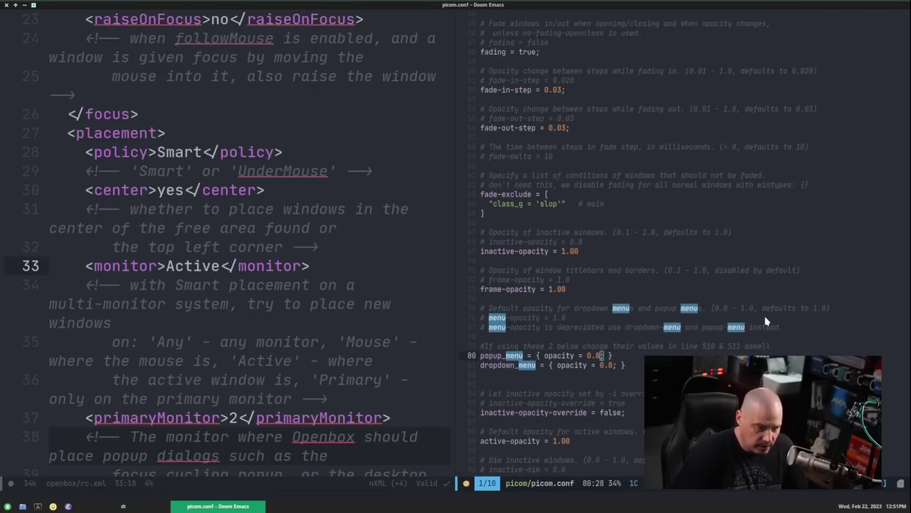
scroll(767, 324, down, 3)
key(Escape)
key(i)
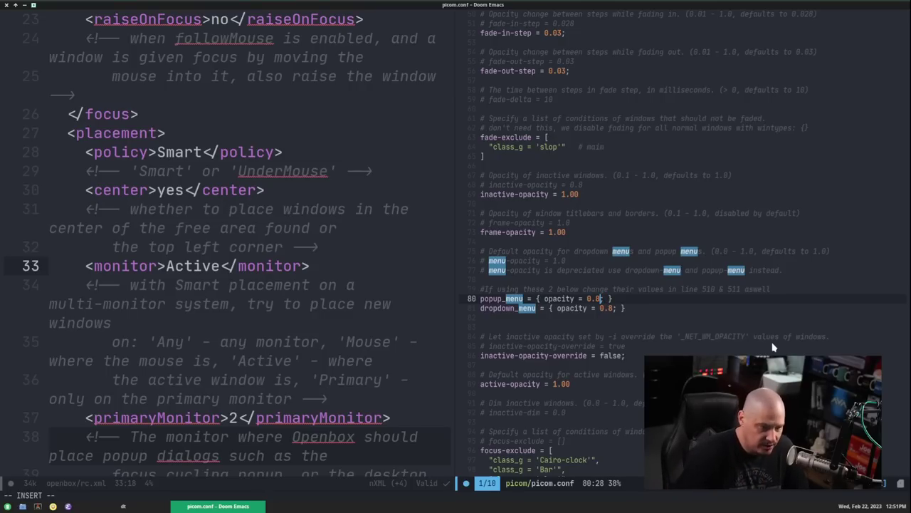
key(BackSpace)
text(9)
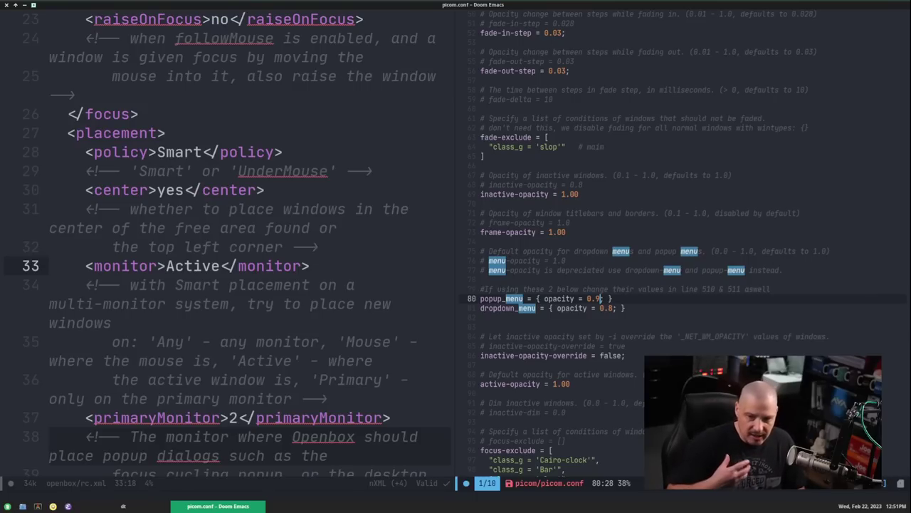
key(BackSpace)
key(BackSpace)
key(BackSpace)
text(1.0)
key(Escape)
- Set the dropdown_menu opacity to 1.0 and save picom.conf with :w
key(j)
key(a)
key(BackSpace)
key(BackSpace)
key(BackSpace)
text(1.0)
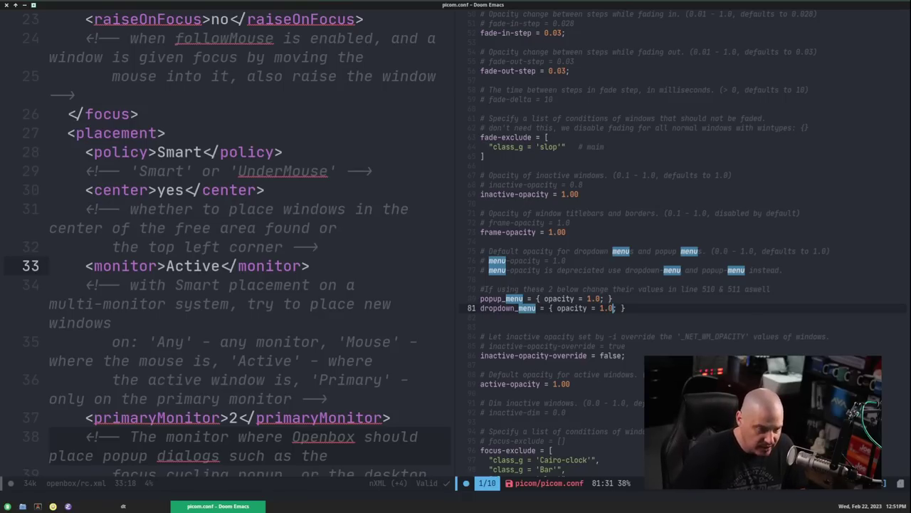
key(Escape)
text(:w)
key(Return)
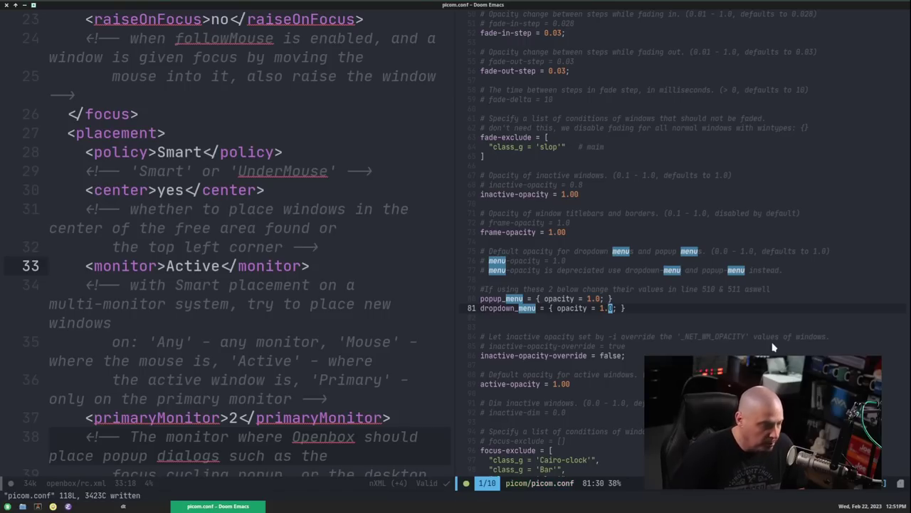
- Dismiss the application launcher, unmaximize Emacs, and inspect the desktop root menu
click(7, 507)
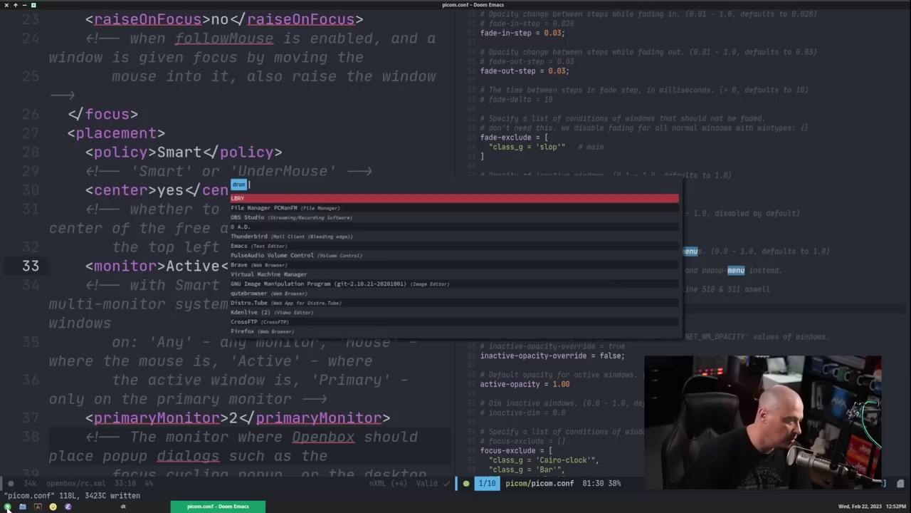
key(Escape)
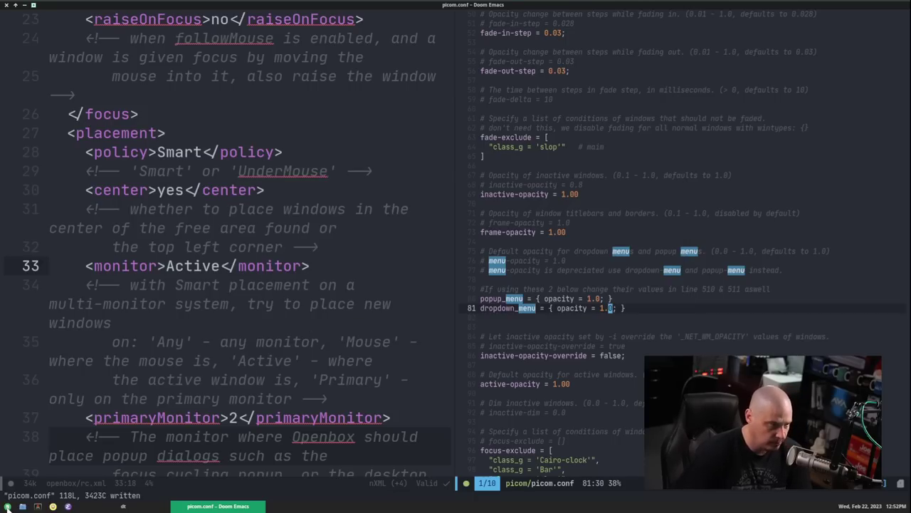
double_click(467, 7)
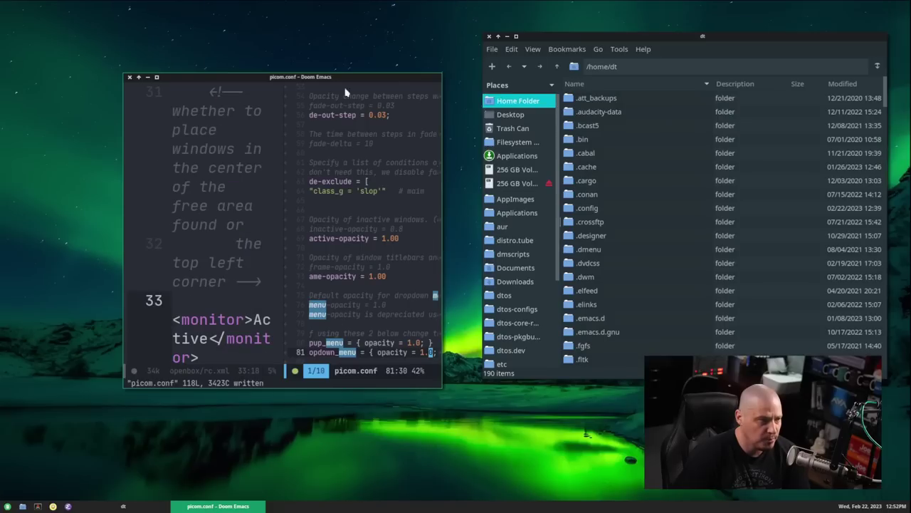
right_click(40, 137)
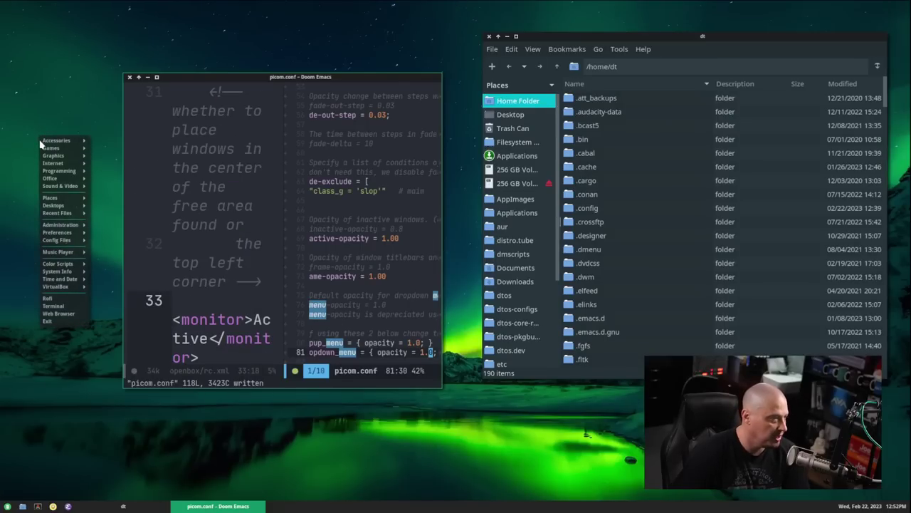
mouse_move(70, 145)
key(Escape)
right_click(195, 35)
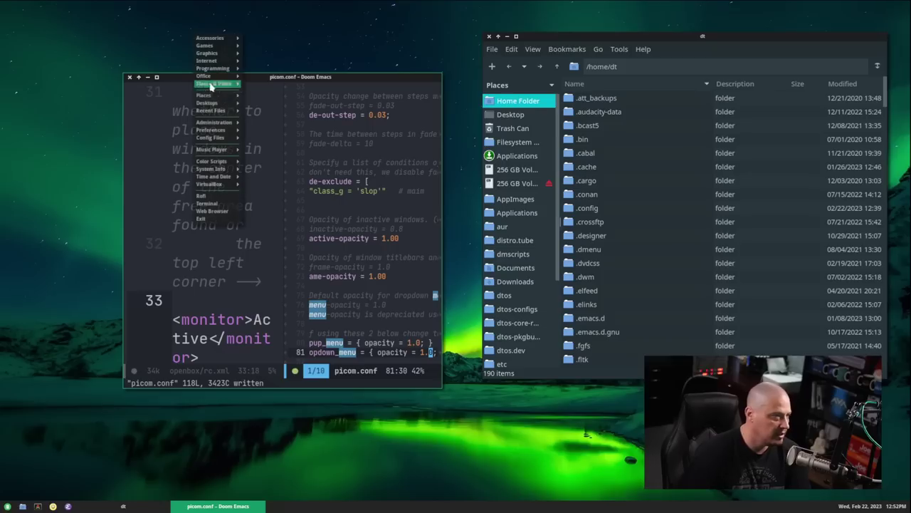
mouse_move(214, 95)
key(Escape)
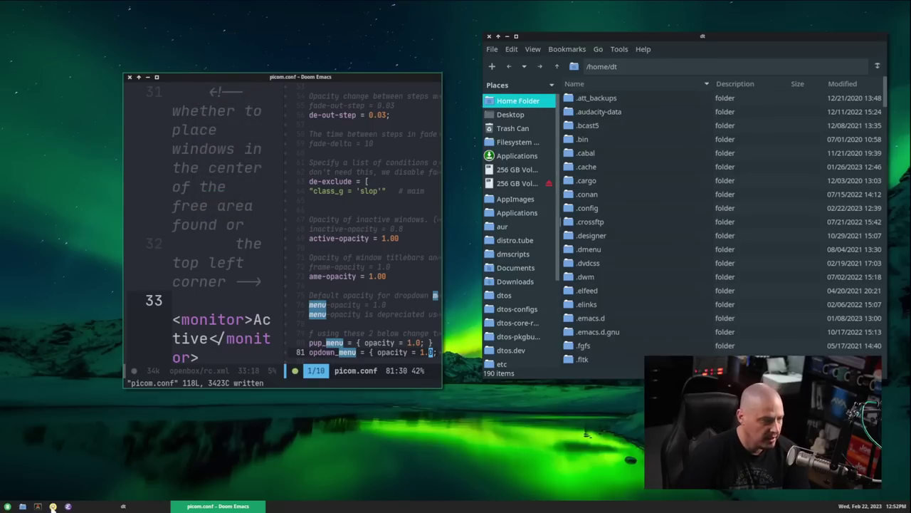
- Run 'openbox --restart' in a new terminal, check the root menu, and snap the terminal right
click(38, 506)
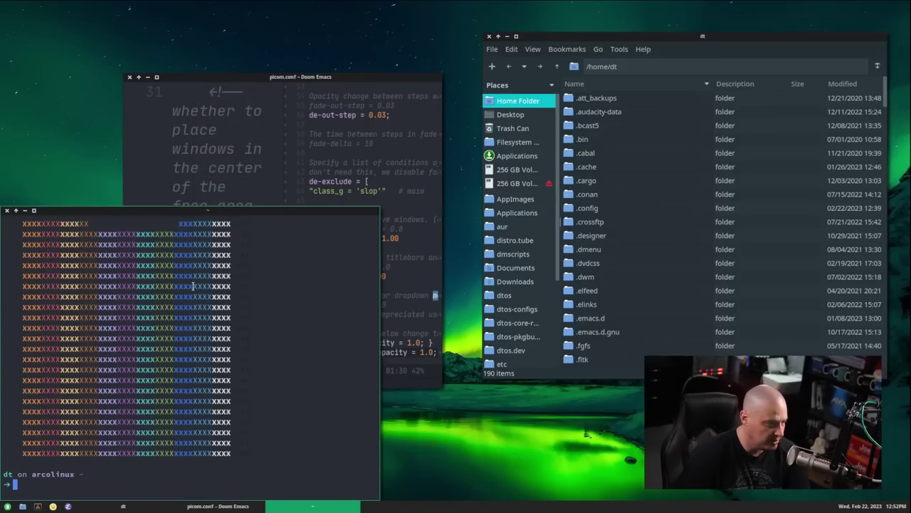
text(openbox --restart)
key(Return)
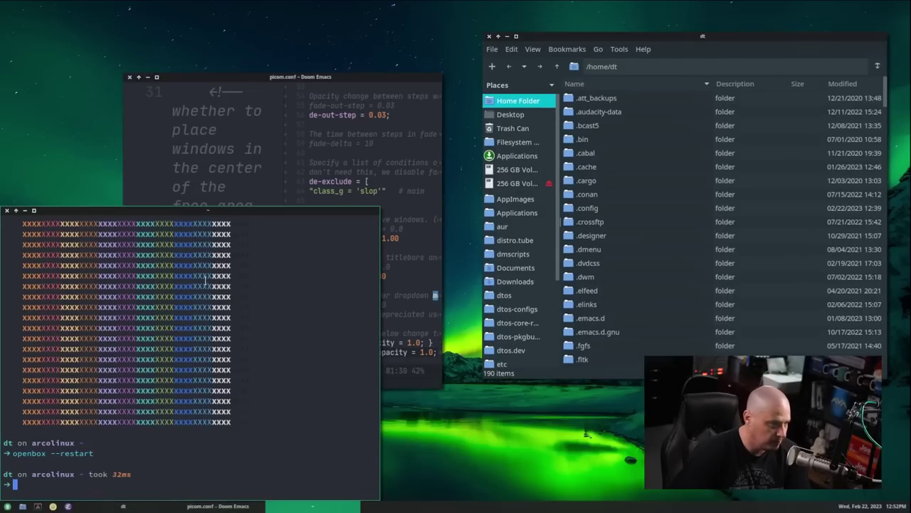
right_click(276, 48)
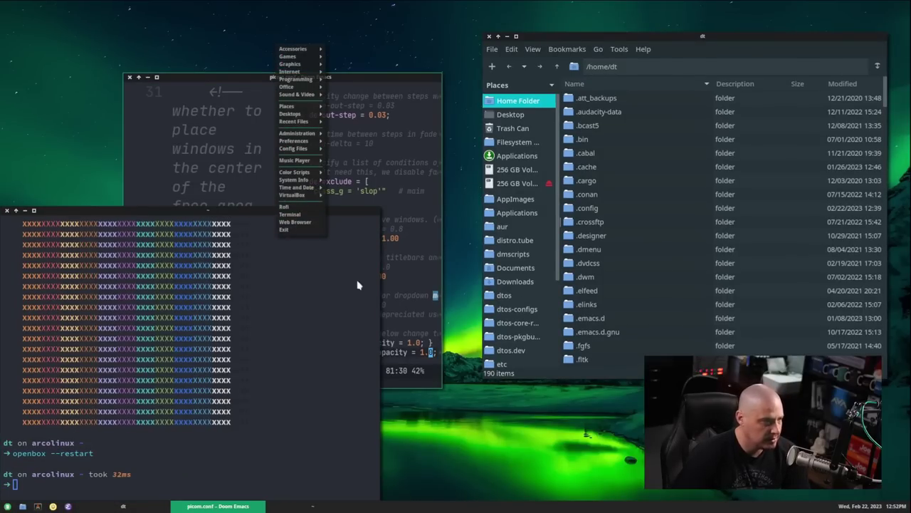
click(337, 299)
key(super+Right)
- Restart picom with 'killall picom' and 'picom &', verify the root menu opacity, and close the terminal
text(killall picom)
key(Return)
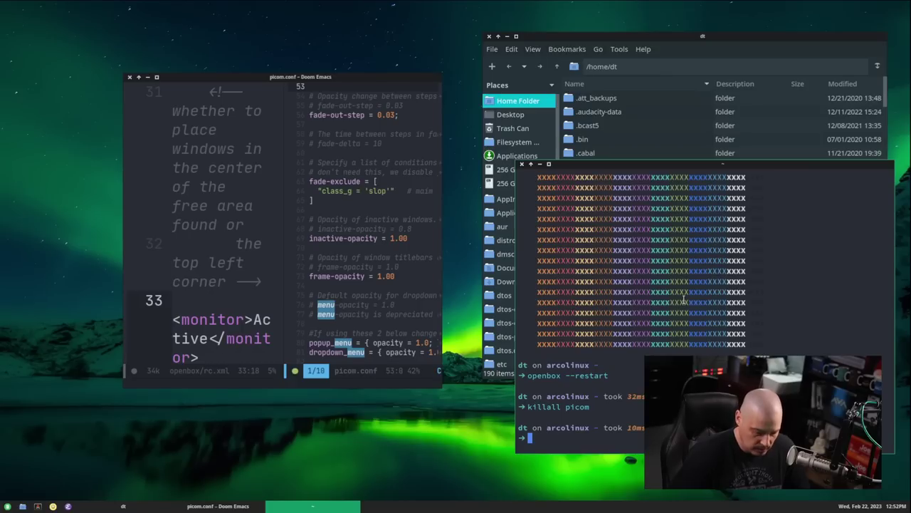
text(picom &)
key(Return)
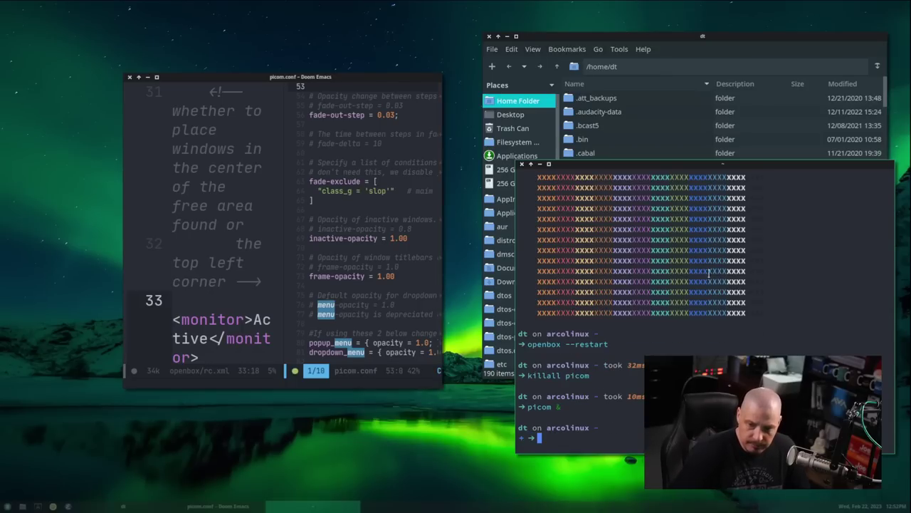
right_click(229, 59)
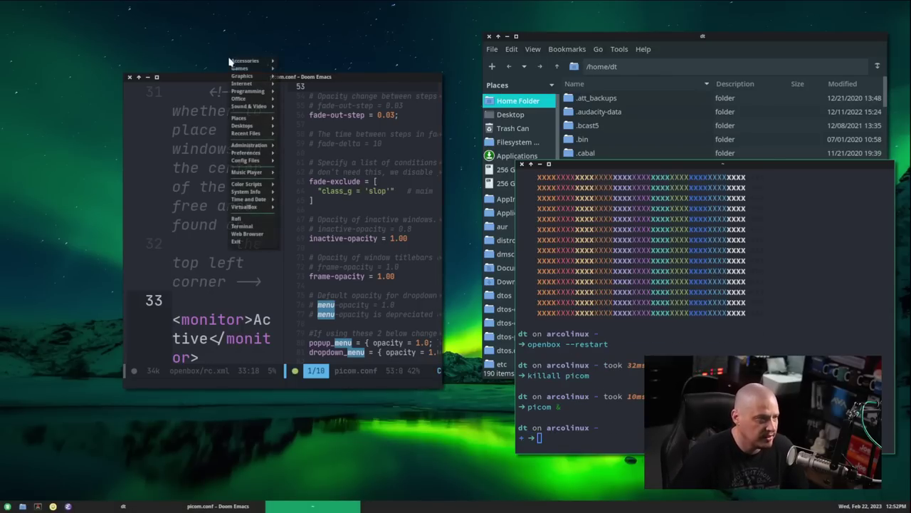
mouse_move(261, 134)
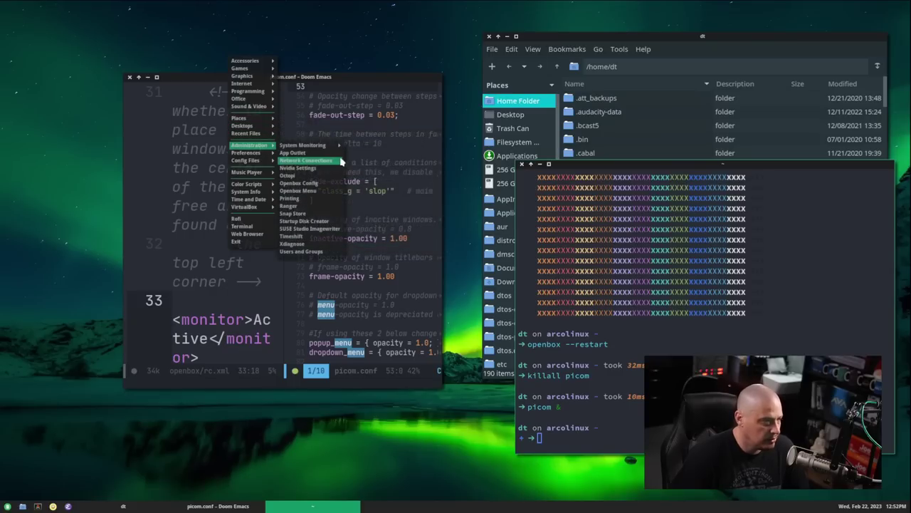
click(638, 172)
click(522, 163)
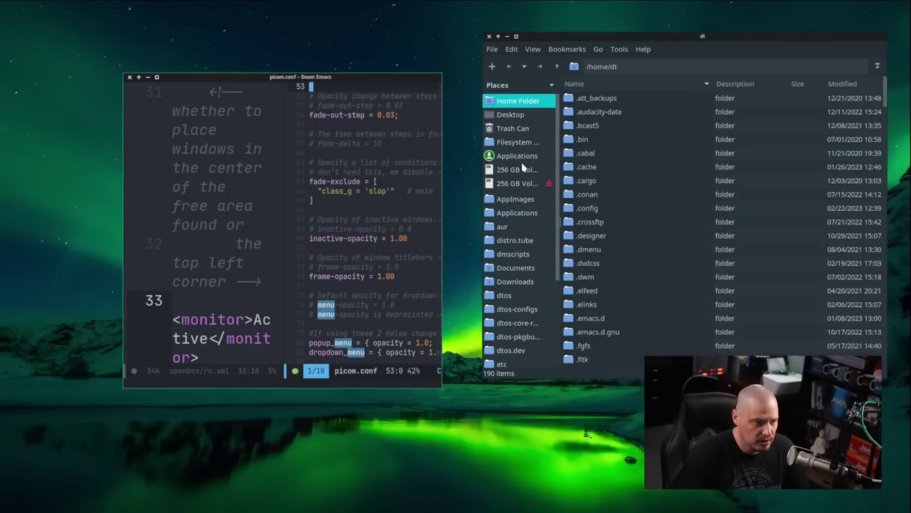
- Maximize Emacs and set the wintypes popup_menu opacity to 1.0
double_click(341, 82)
scroll(675, 238, down, 1)
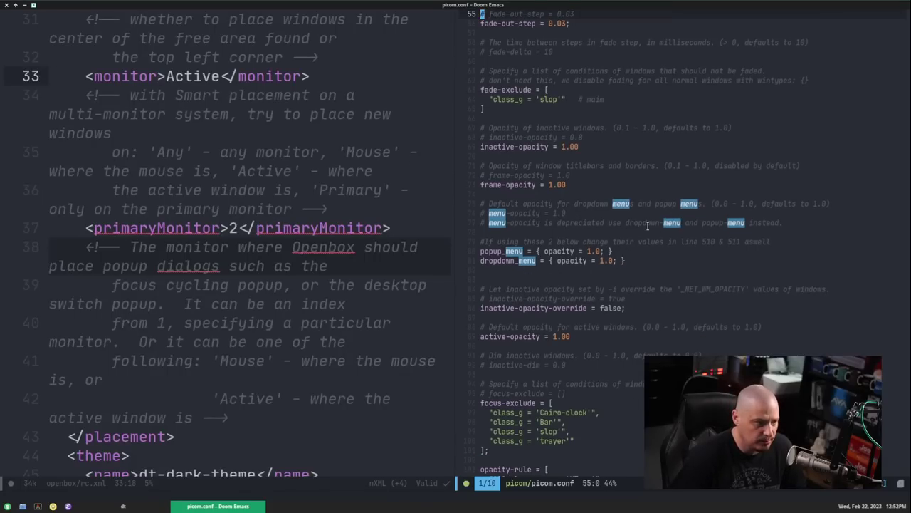
scroll(648, 230, up, 10)
scroll(648, 230, up, 10)
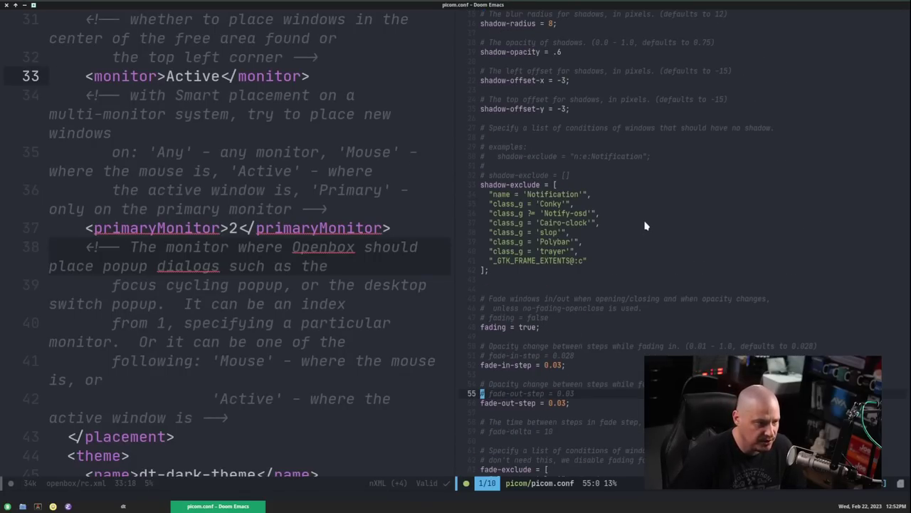
scroll(645, 226, down, 20)
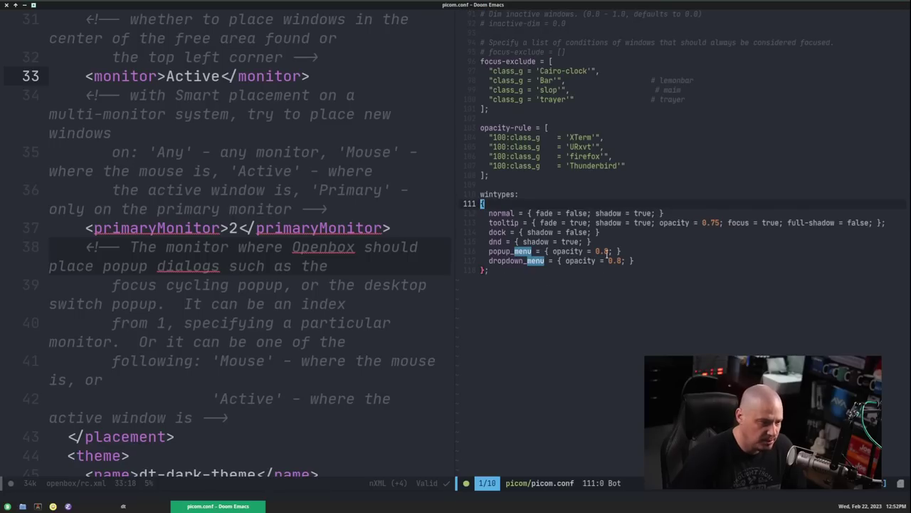
click(612, 251)
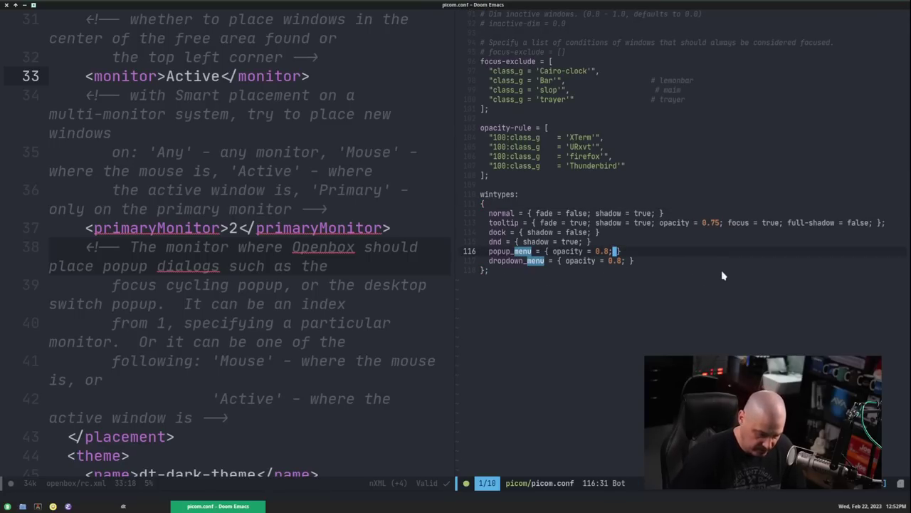
key(BackSpace)
key(BackSpace)
key(BackSpace)
text(1.0)
- Set the wintypes dropdown_menu opacity to 1.0 and save picom.conf with :w
key(Down)
key(BackSpace)
key(BackSpace)
key(BackSpace)
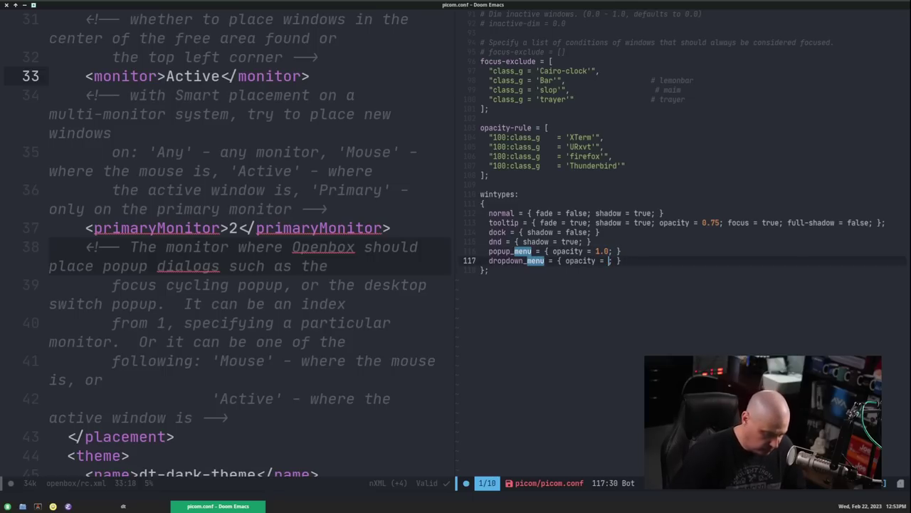
text(1.0)
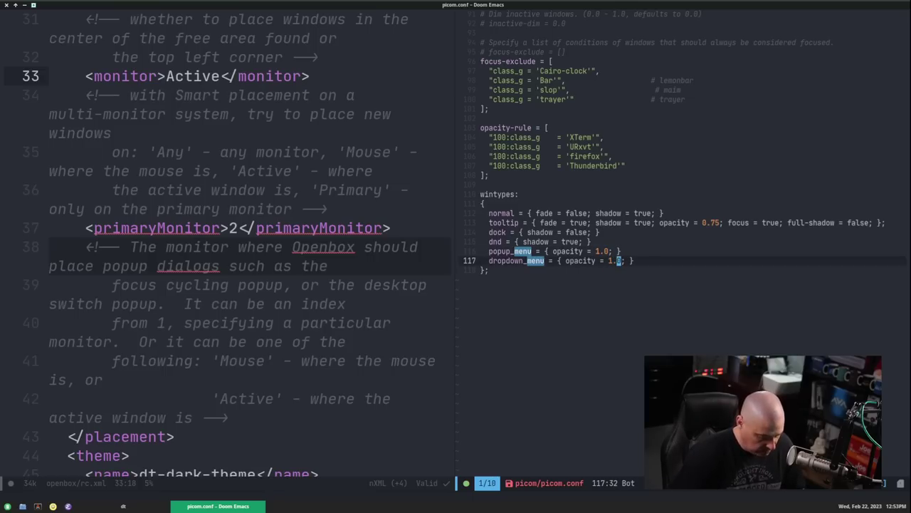
key(Escape)
key(colon)
key(w)
key(Return)
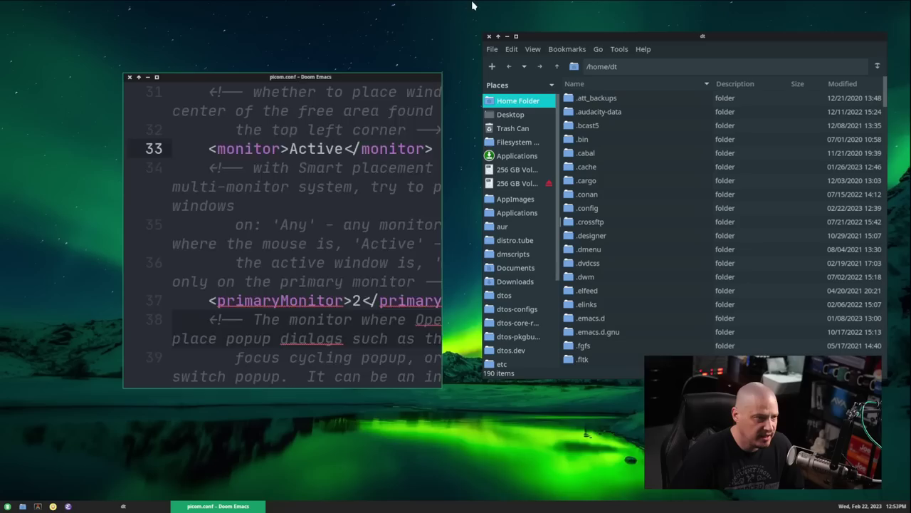
- Unmaximize Emacs to check the desktop root menu, then leave Emacs in a smaller window
double_click(476, 7)
right_click(265, 54)
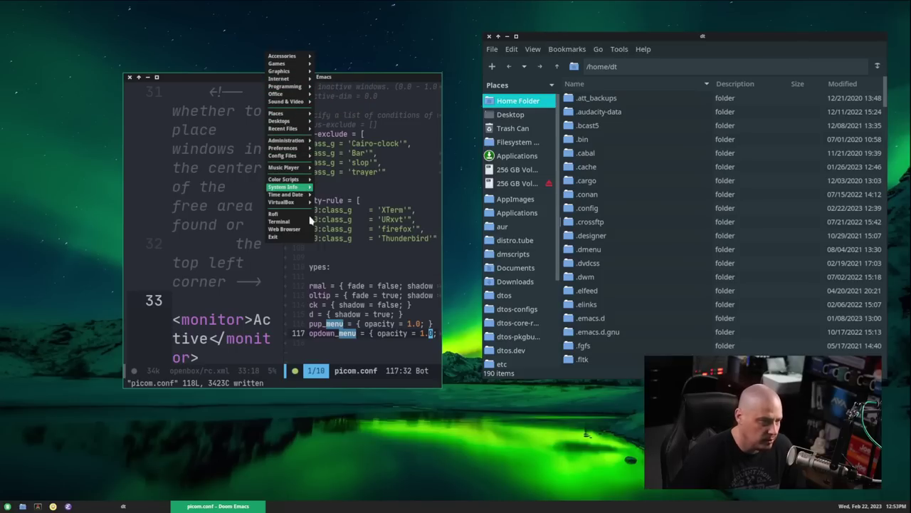
click(420, 391)
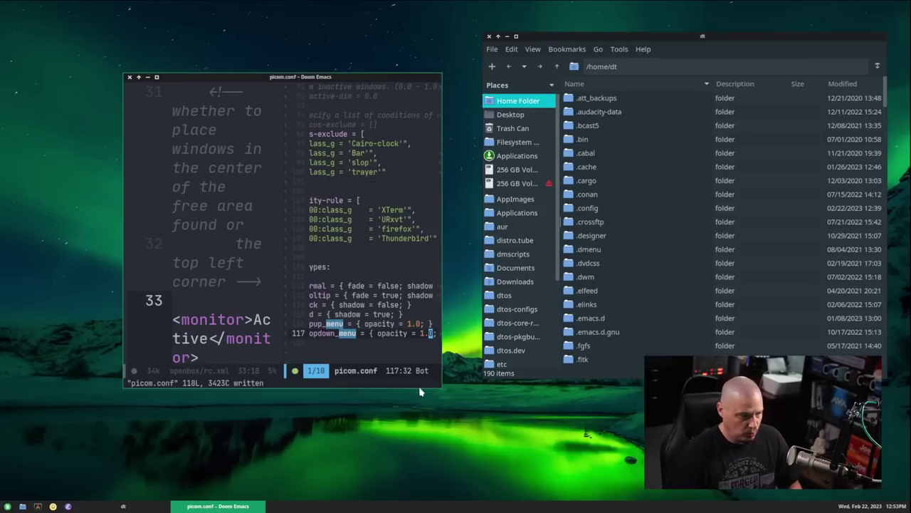
double_click(371, 76)
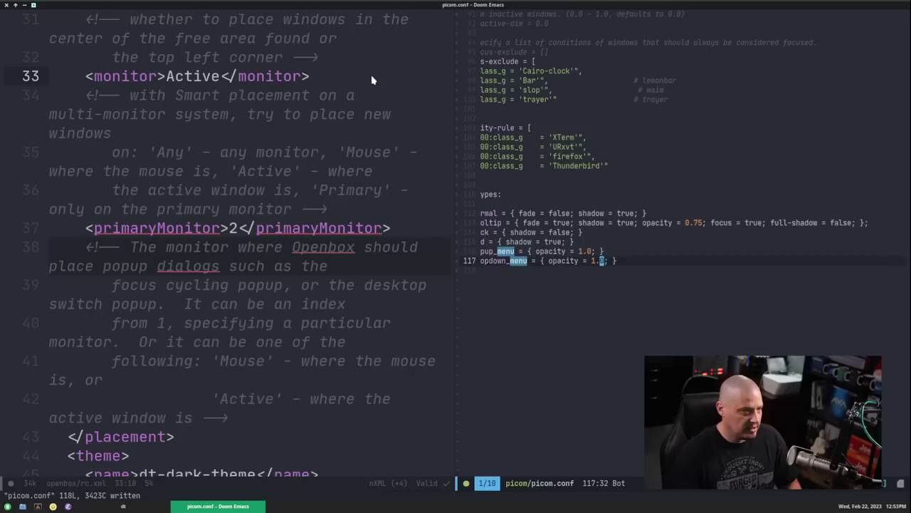
double_click(500, 7)
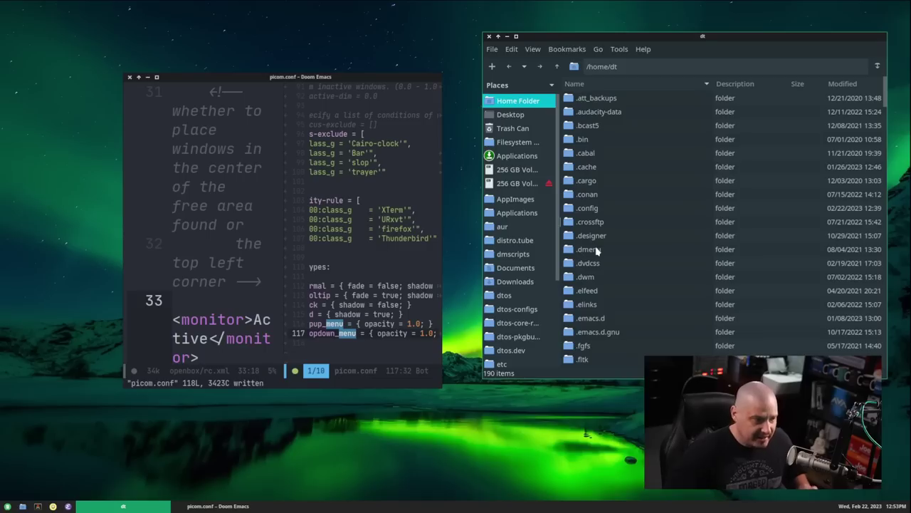
- Close the PCManFM window and quit Emacs, confirming with y
key(alt+Tab)
key(alt+Tab)
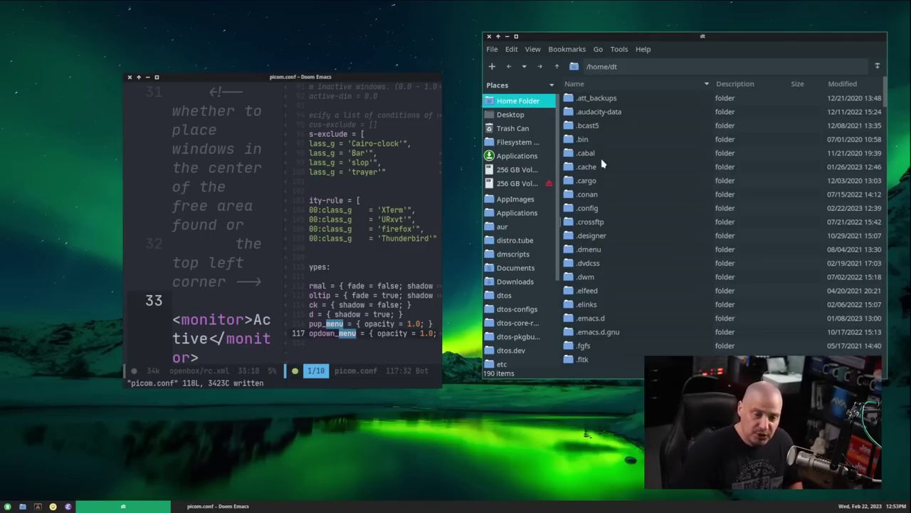
key(alt+F4)
key(alt+F4)
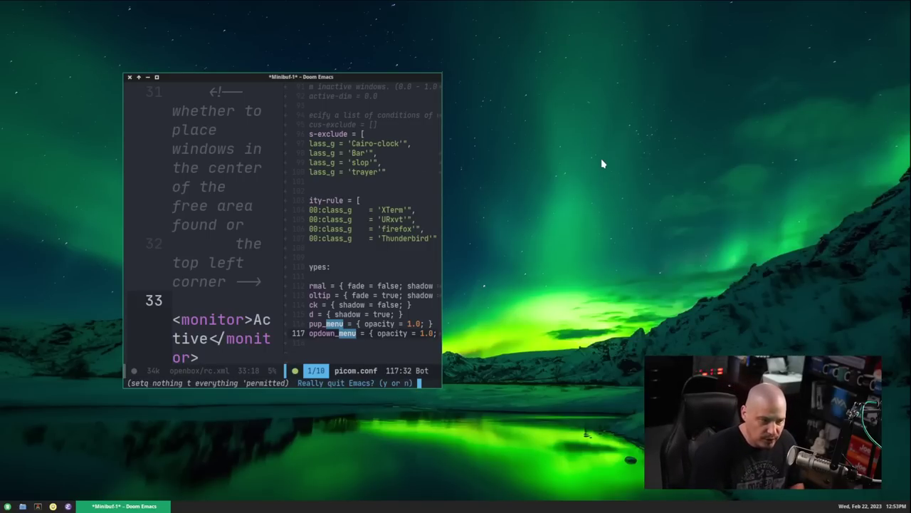
key(y)
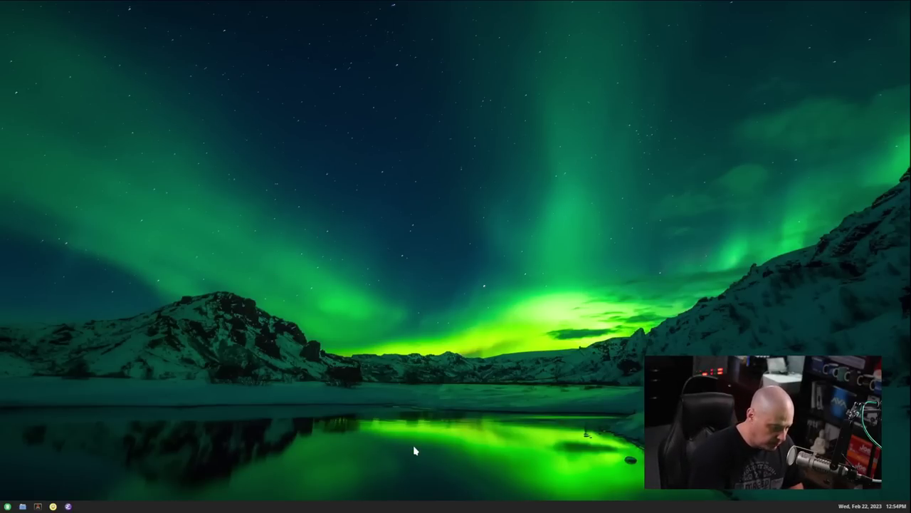
- Open and dismiss the run launcher, the application launcher and the desktop root menu
key(super+shift+Return)
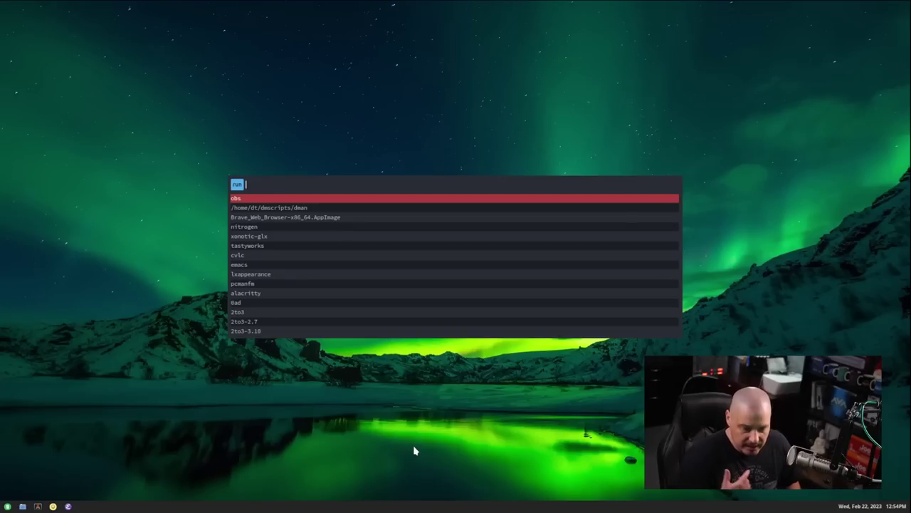
key(Escape)
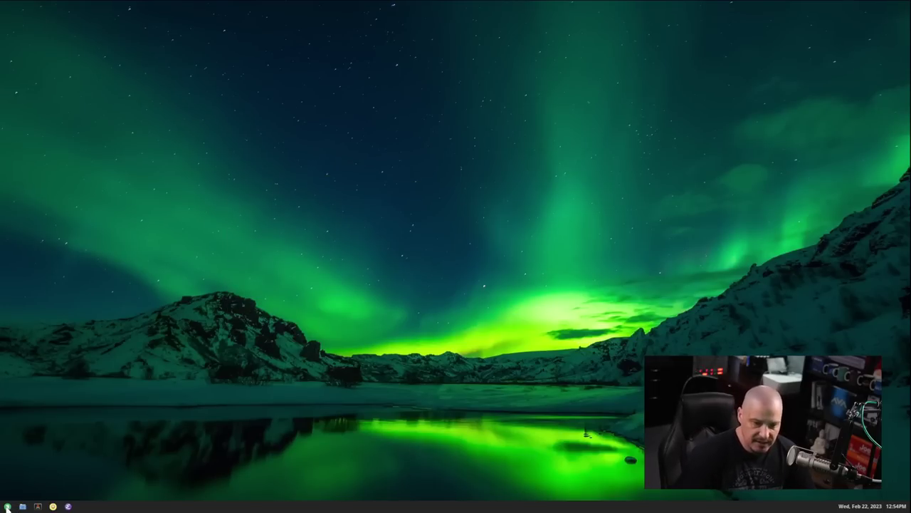
click(7, 506)
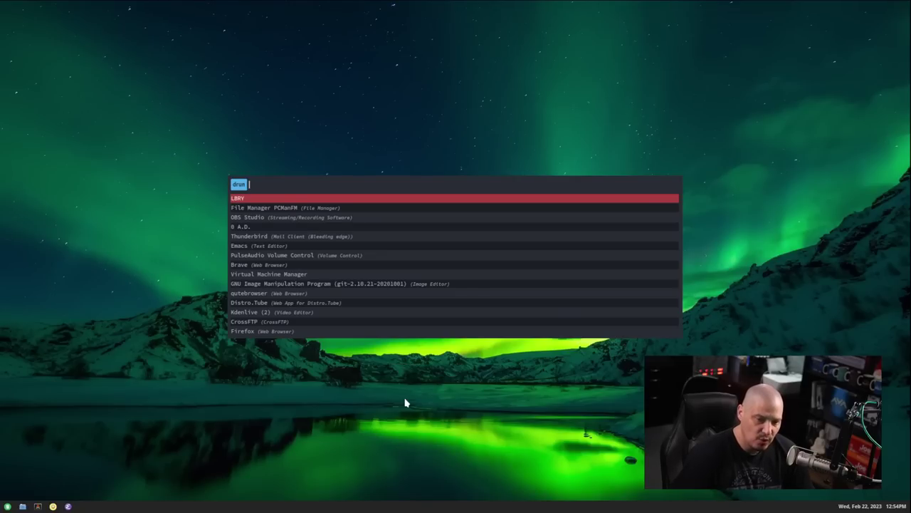
key(Escape)
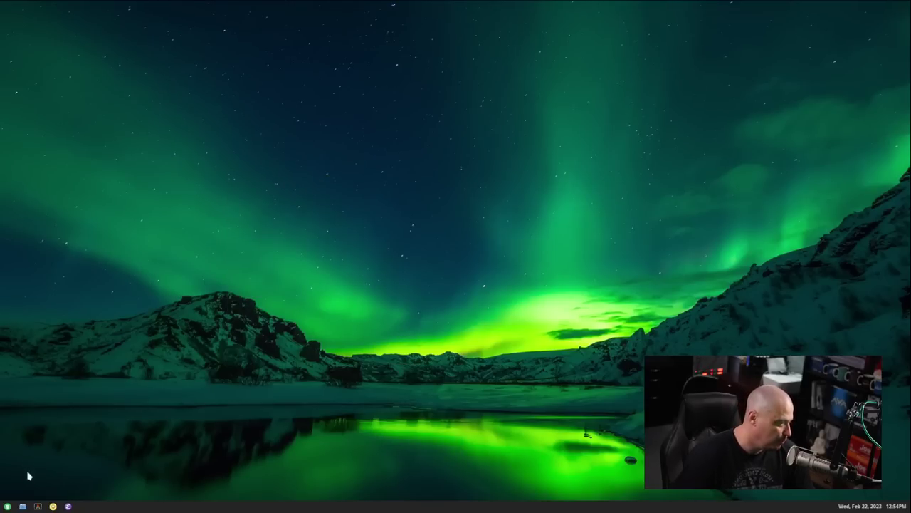
right_click(147, 315)
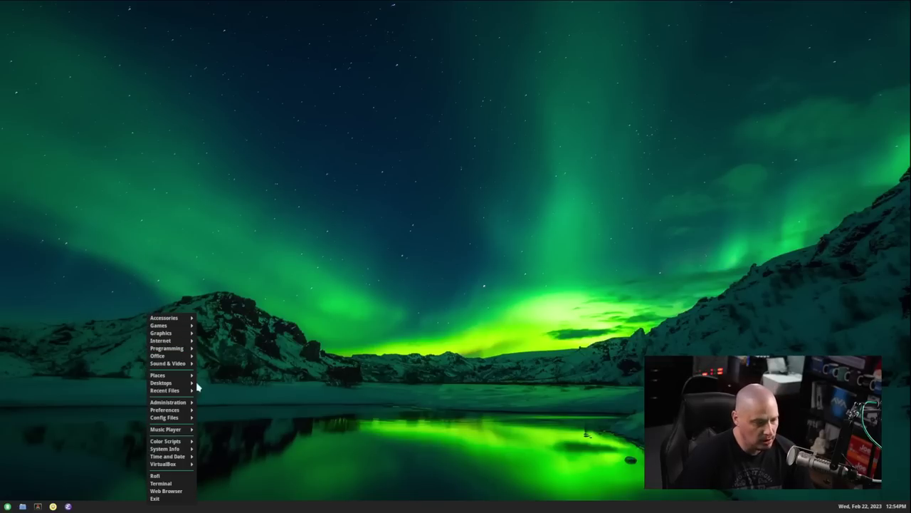
click(434, 302)
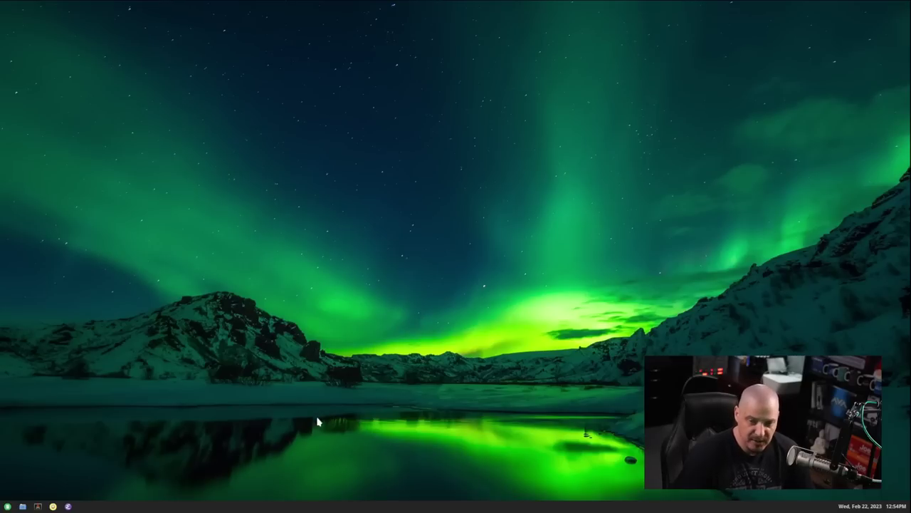
click(8, 507)
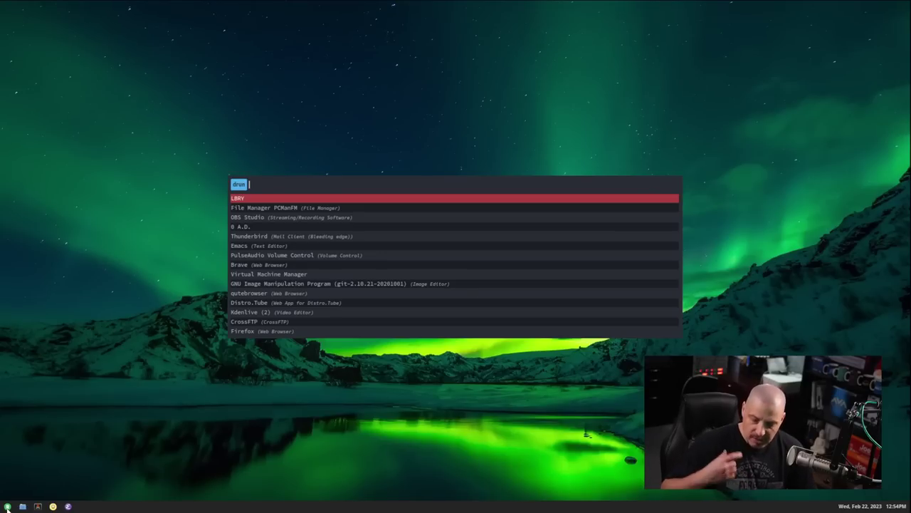
key(Escape)
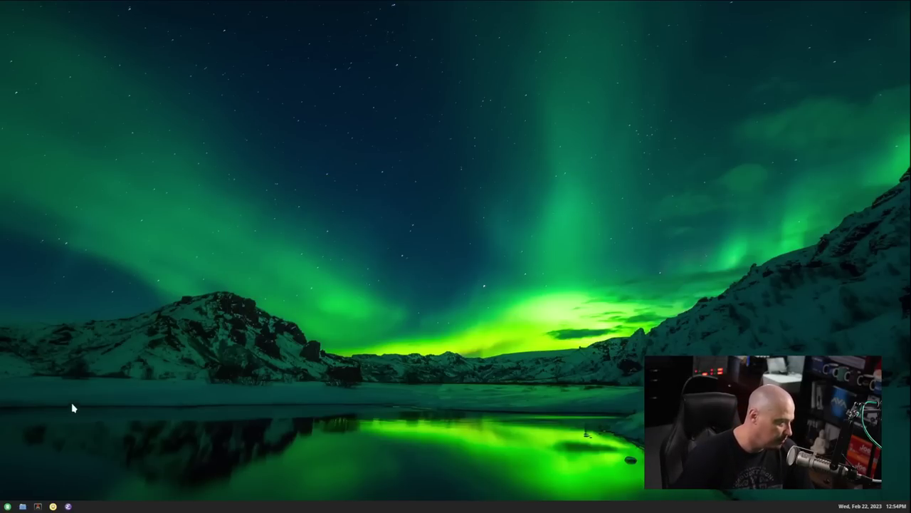
right_click(91, 366)
click(121, 507)
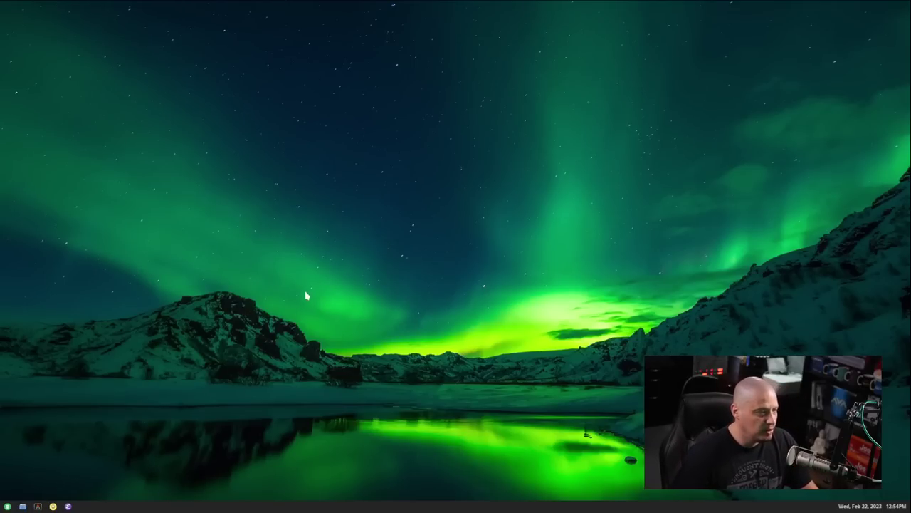
- In PCManFM, browse to ~/.config/tint2/launchers and select the rofi launcher file
click(23, 507)
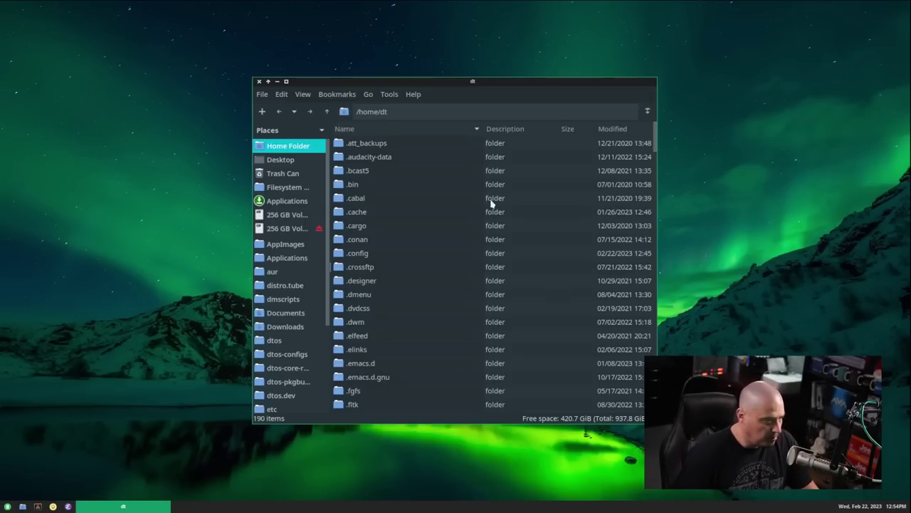
double_click(359, 255)
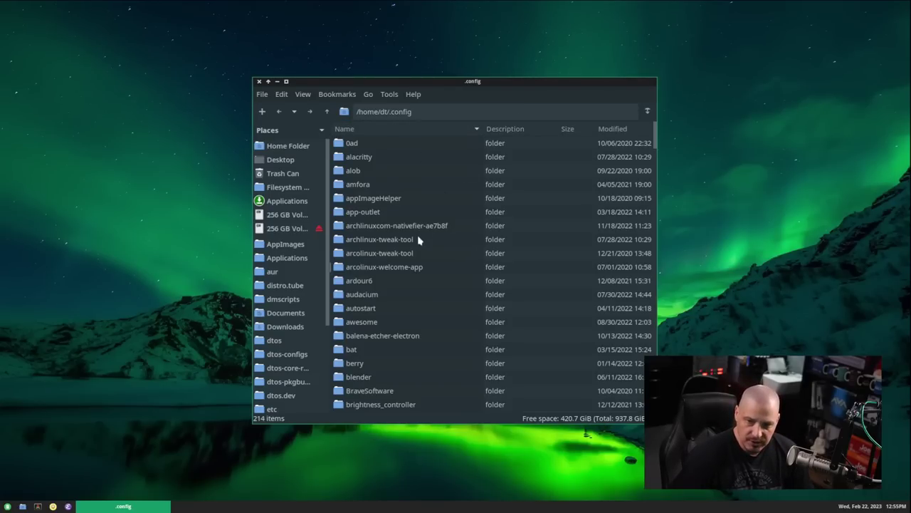
scroll(428, 213, down, 8)
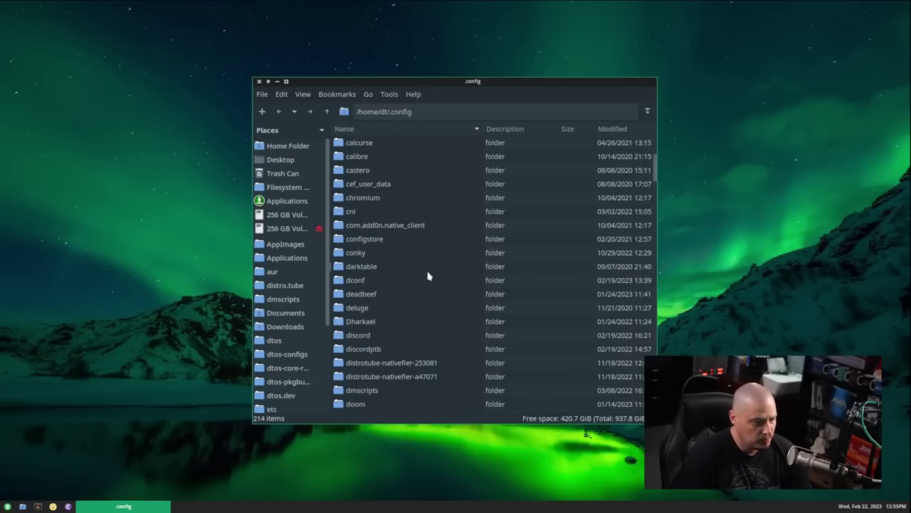
scroll(428, 277, down, 15)
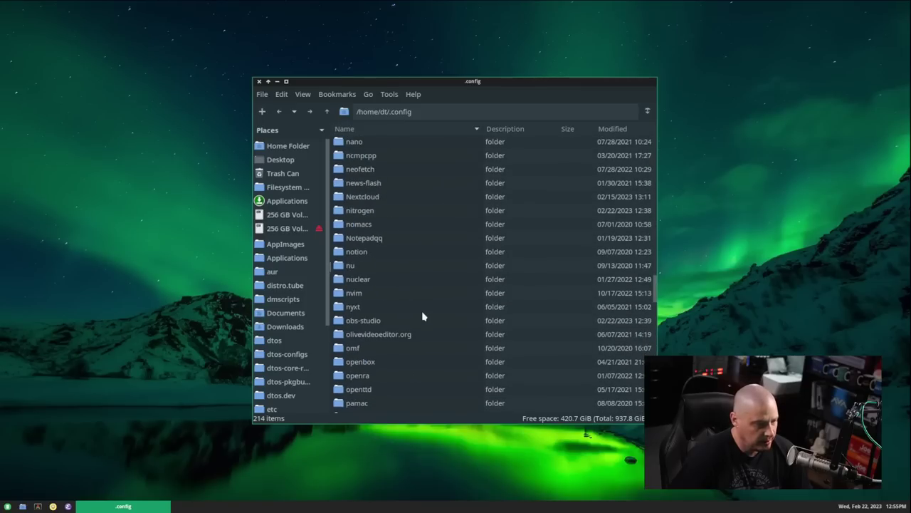
scroll(382, 358, down, 8)
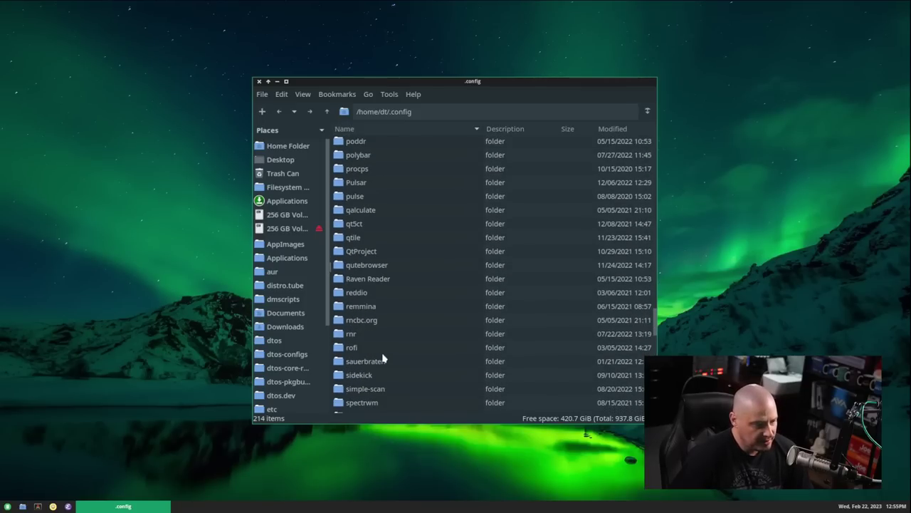
scroll(382, 359, down, 8)
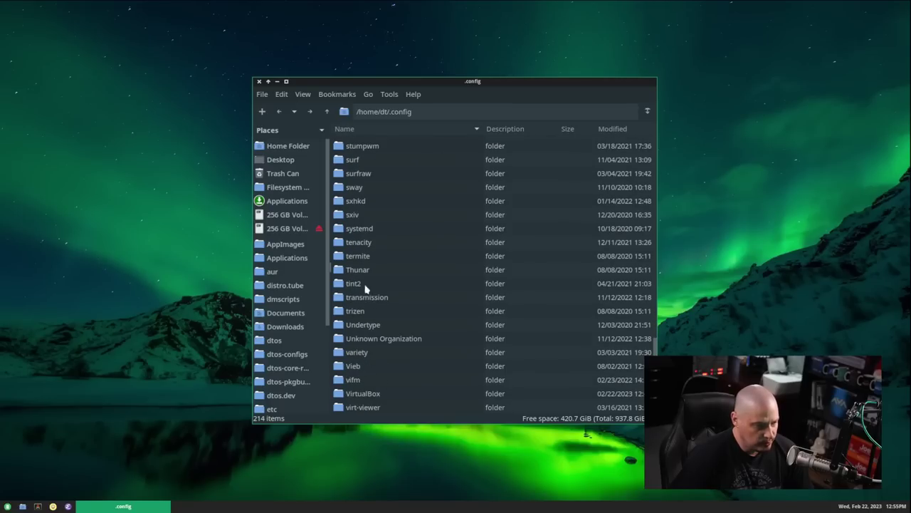
double_click(364, 283)
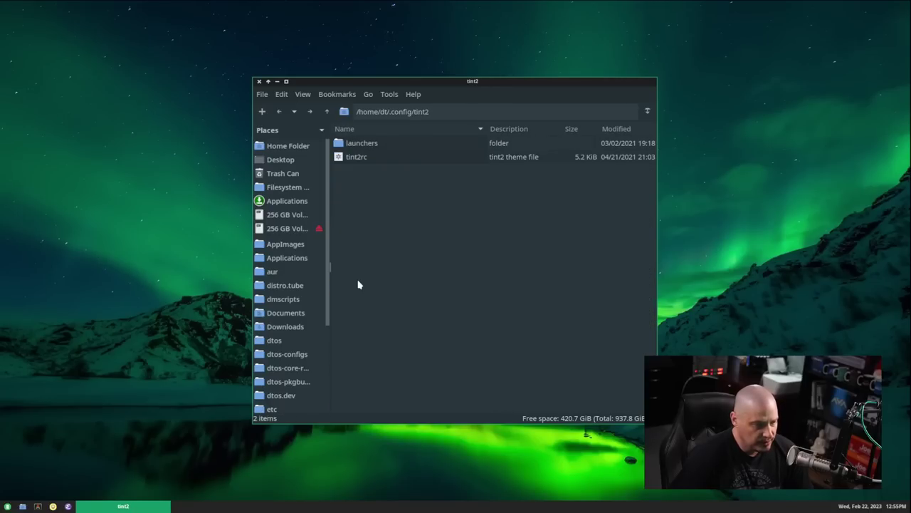
click(360, 158)
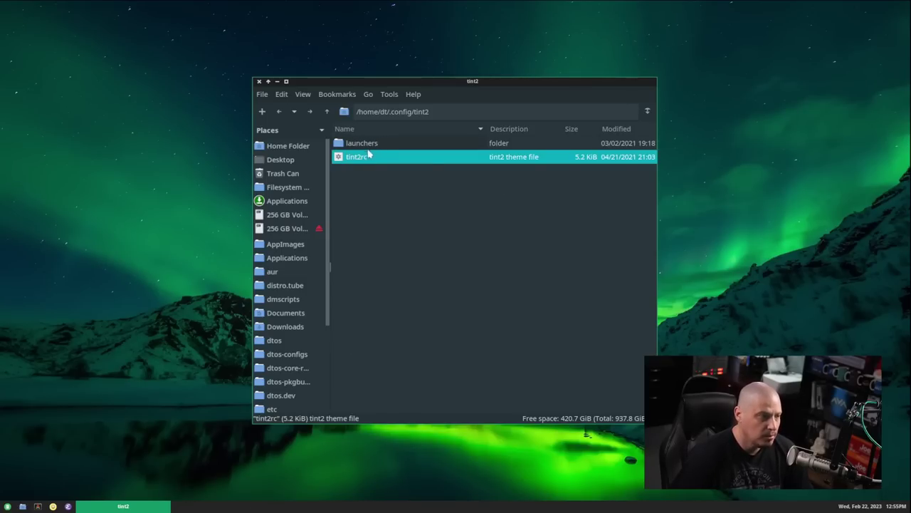
double_click(370, 146)
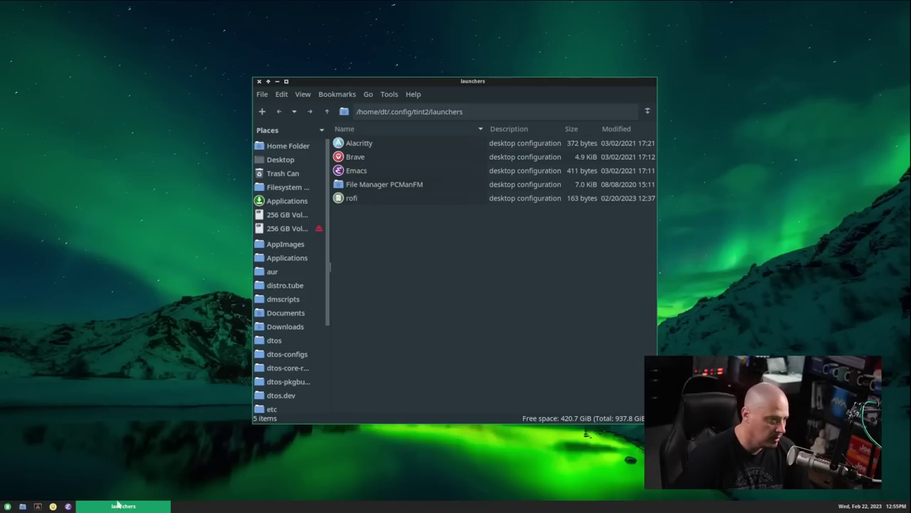
click(350, 204)
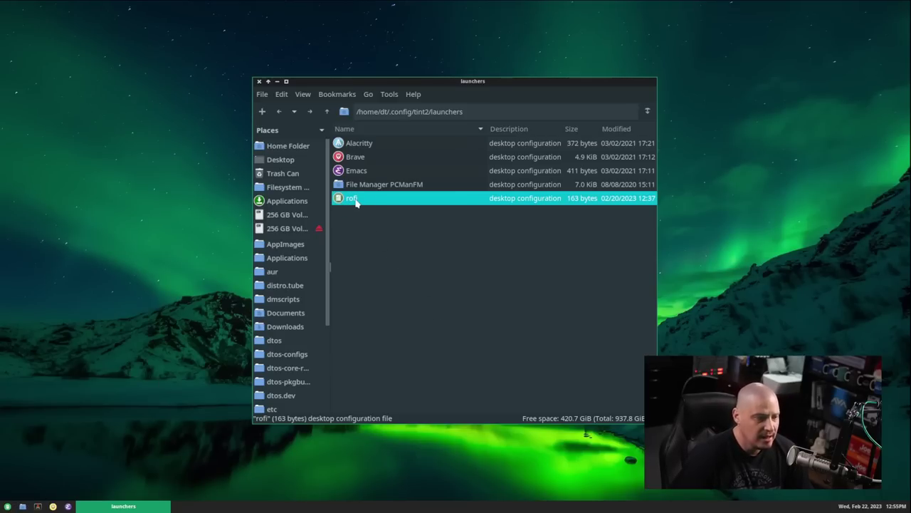
- Open the rofi launcher in Neovim, maximize the editor and enlarge its font
right_click(392, 200)
mouse_move(455, 220)
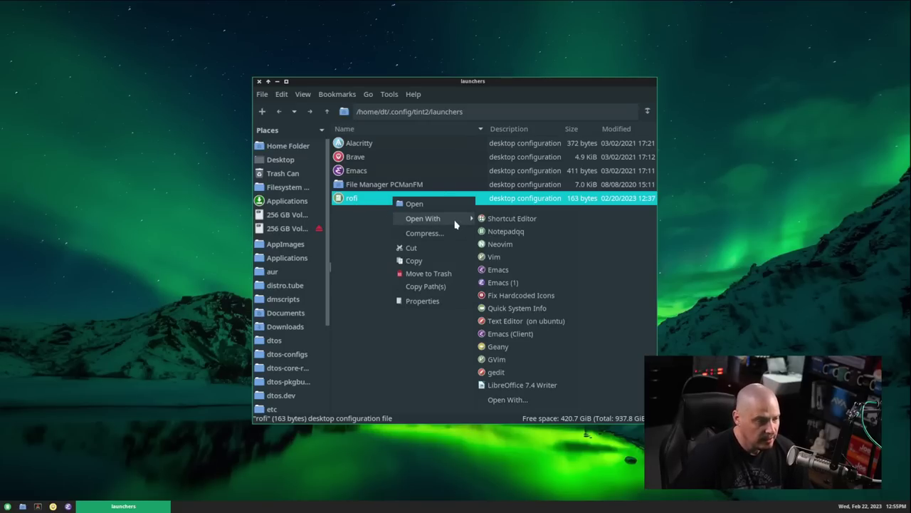
click(536, 245)
drag(677, 11, 344, 9)
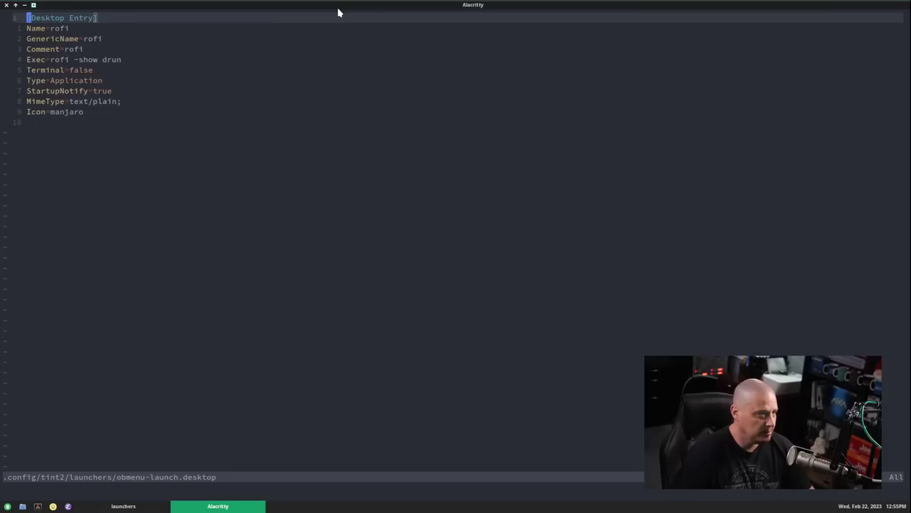
double_click(339, 9)
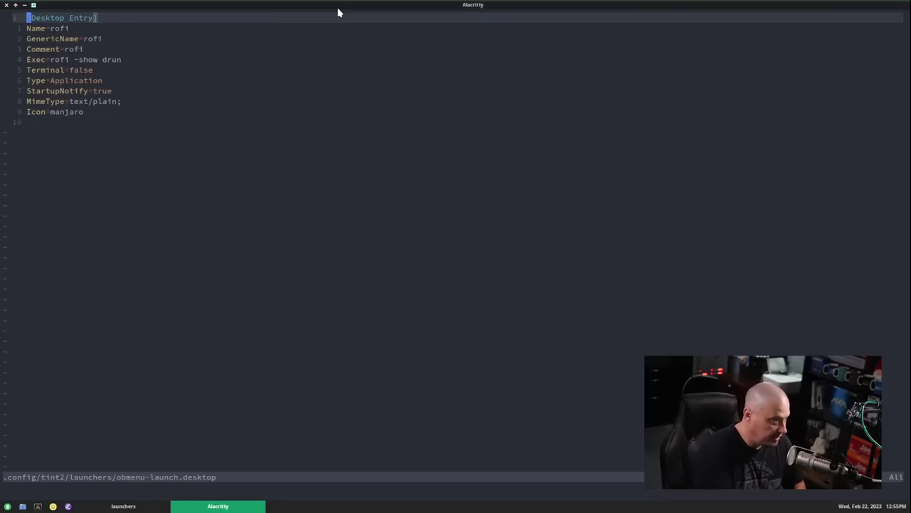
key(ctrl+equal)
key(ctrl+equal)
key(ctrl+equal)
key(ctrl+equal)
key(ctrl+equal)
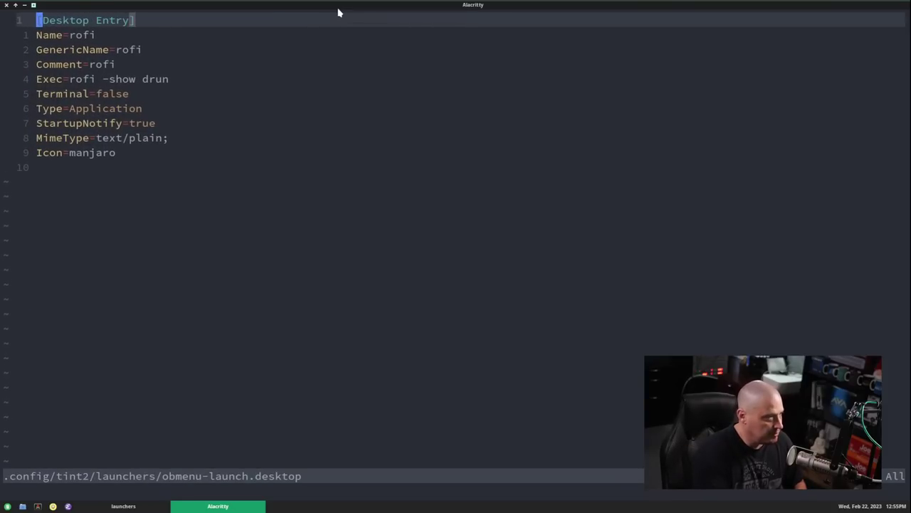
- Replace the Exec command with 'xdotool click 3'
click(181, 84)
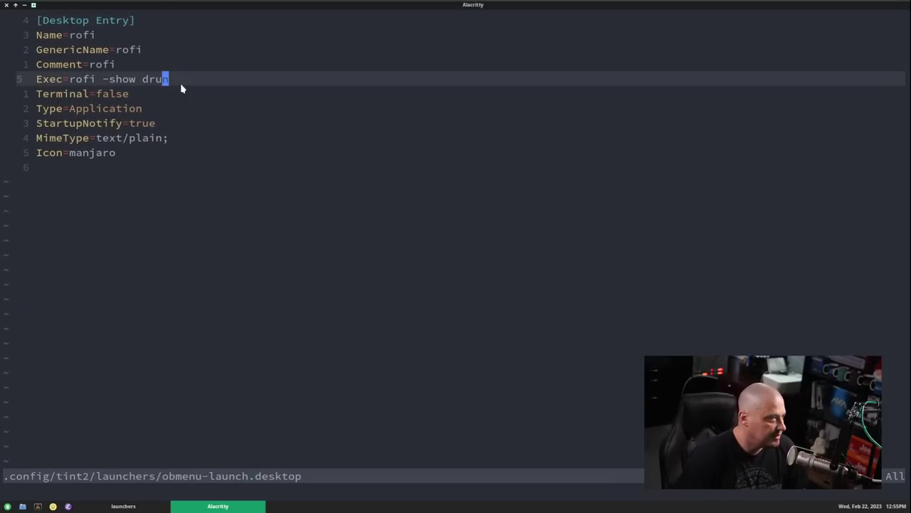
key(a)
key(BackSpace)
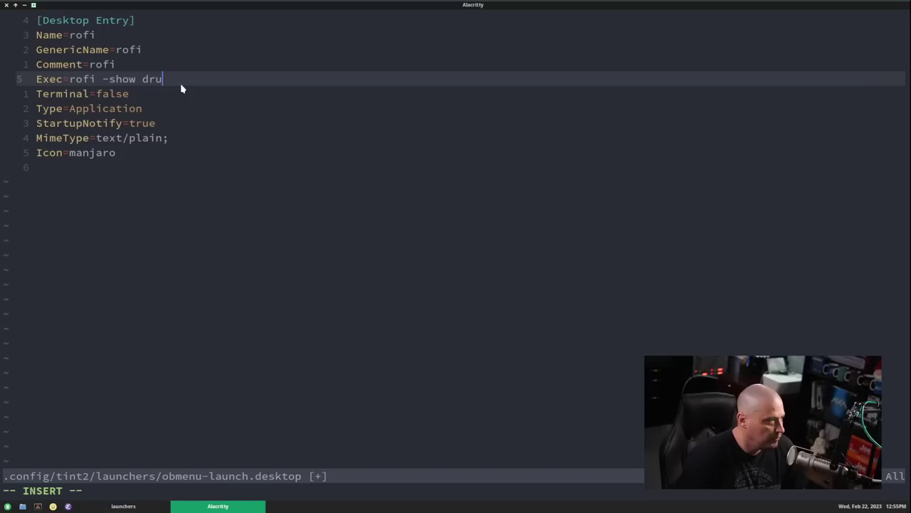
key(BackSpace)
key(BackSpace)
key(BackSpace)
key(BackSpace)
key(BackSpace)
key(BackSpace)
key(BackSpace)
key(BackSpace)
key(BackSpace)
key(BackSpace)
key(BackSpace)
key(BackSpace)
key(BackSpace)
key(BackSpace)
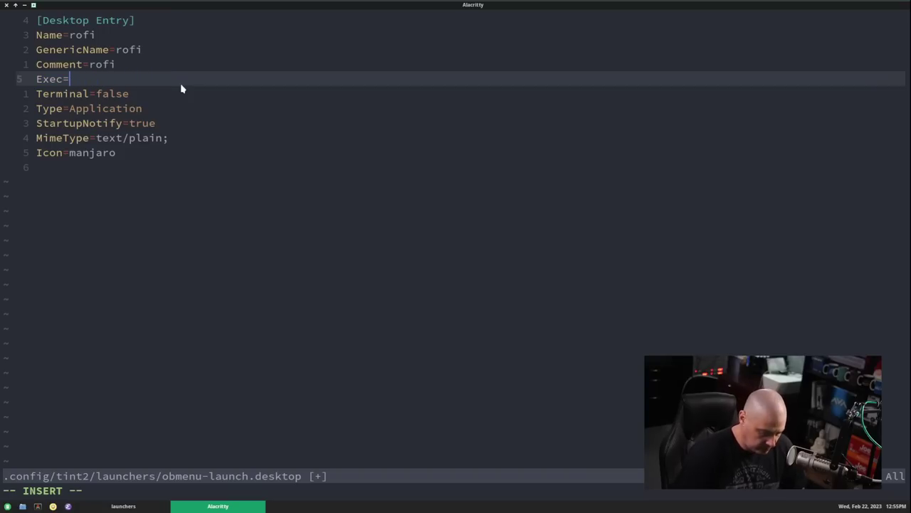
text(xd)
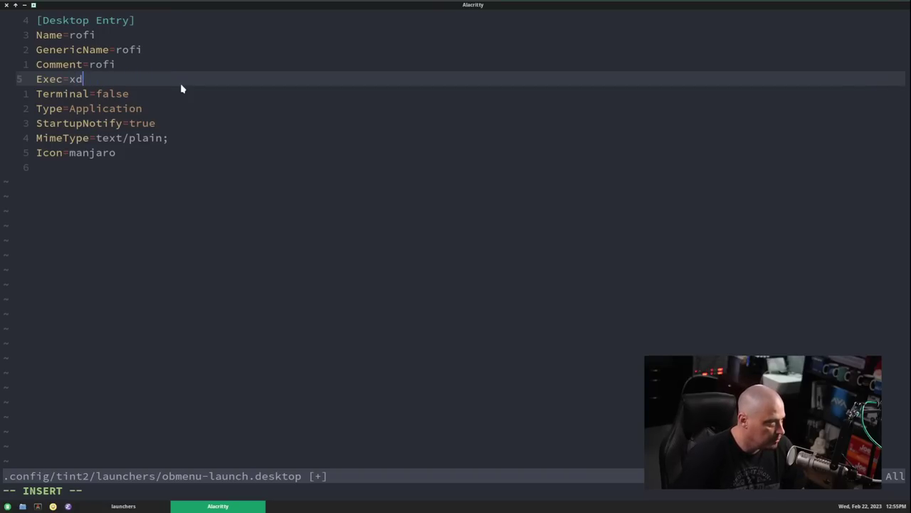
text(otool clikc)
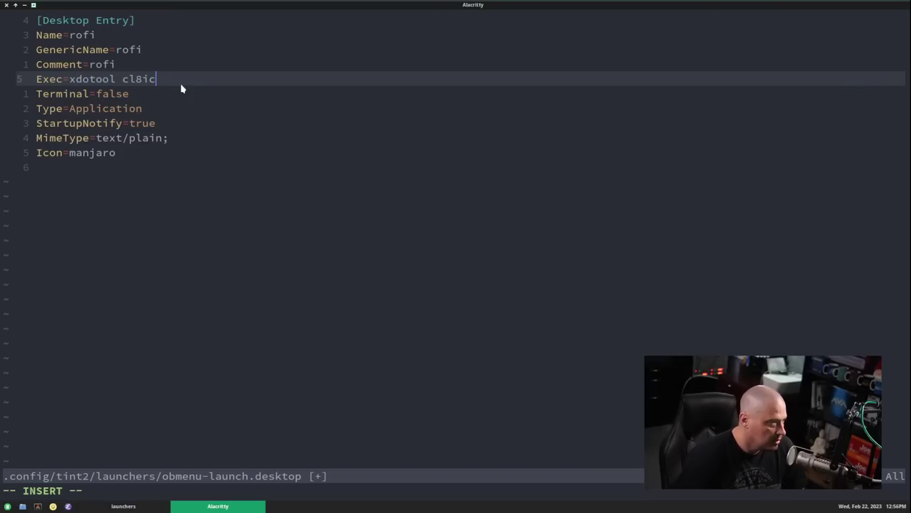
key(BackSpace)
key(BackSpace)
key(BackSpace)
text(ick)
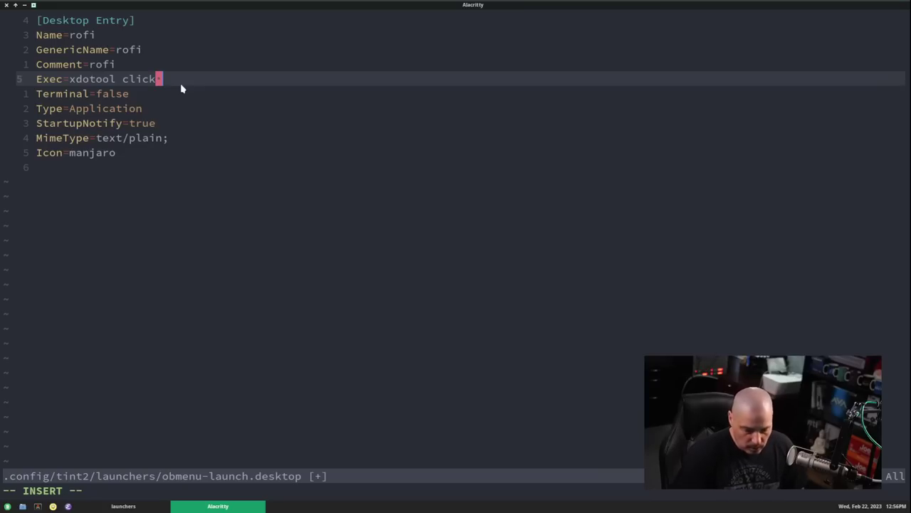
text( 3)
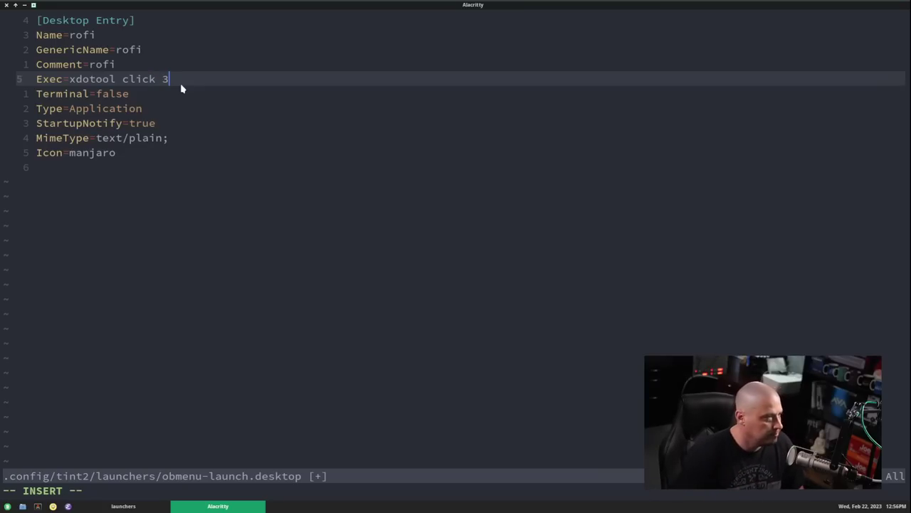
- Set both Name and GenericName to open-menu
click(114, 35)
key(BackSpace)
key(BackSpace)
key(BackSpace)
key(BackSpace)
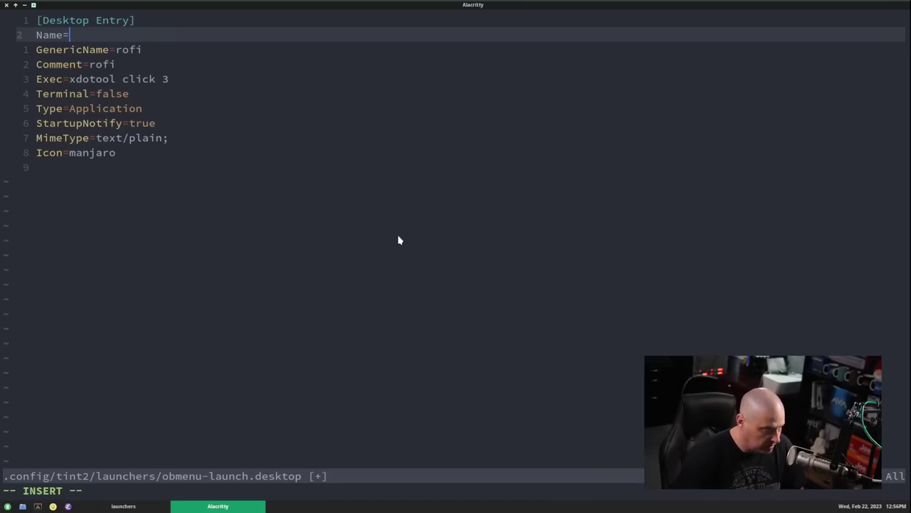
text(open-menu)
key(Down)
key(End)
key(BackSpace)
- Set the Comment to 'Open the openbox menu'
key(BackSpace)
key(BackSpace)
key(BackSpace)
text(open-menu)
key(Down)
key(BackSpace)
key(BackSpace)
key(BackSpace)
key(BackSpace)
text(Open the opem)
key(BackSpace)
text(nbox menu)
key(Down)
key(Down)
key(Down)
key(Down)
key(Down)
key(Down)
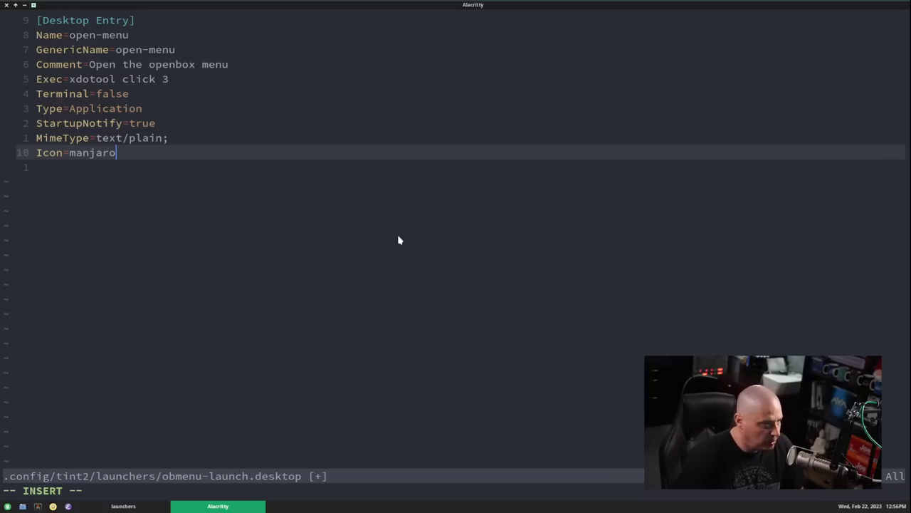
- Leave insert mode and save the launcher file with :w
key(Escape)
text(:w)
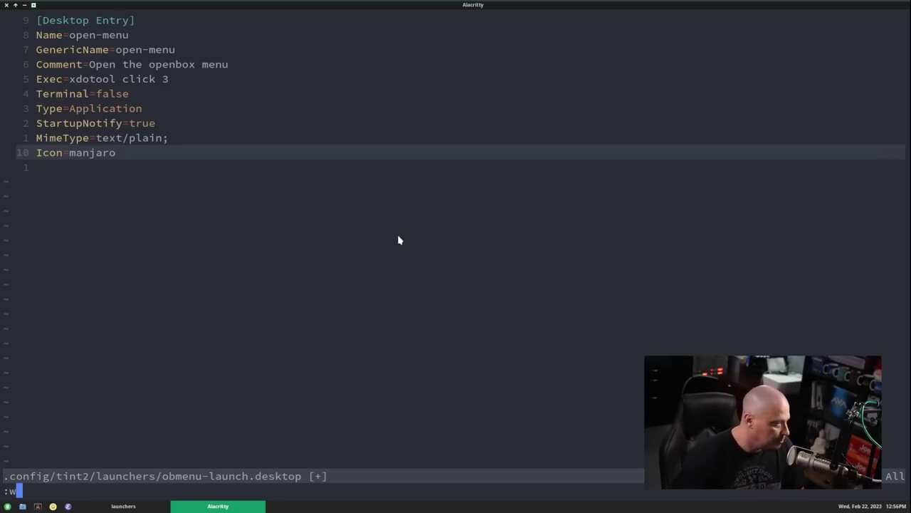
key(Return)
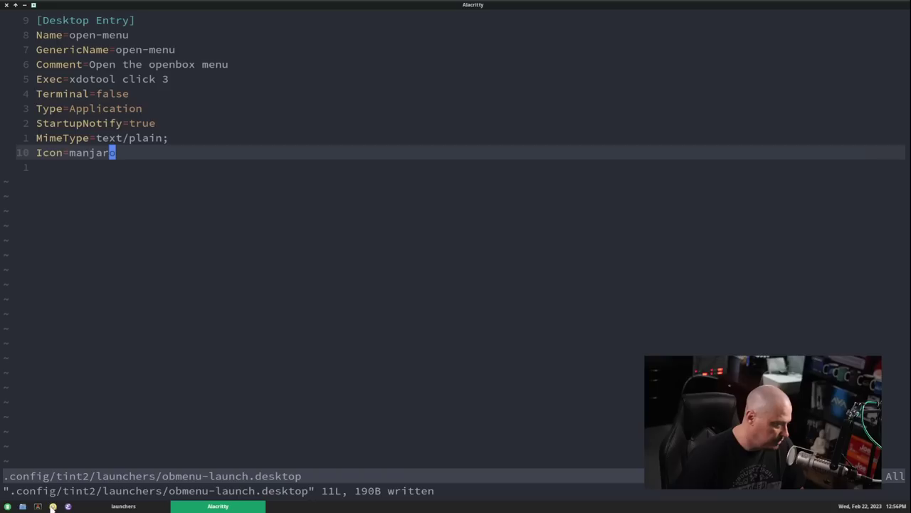
click(38, 506)
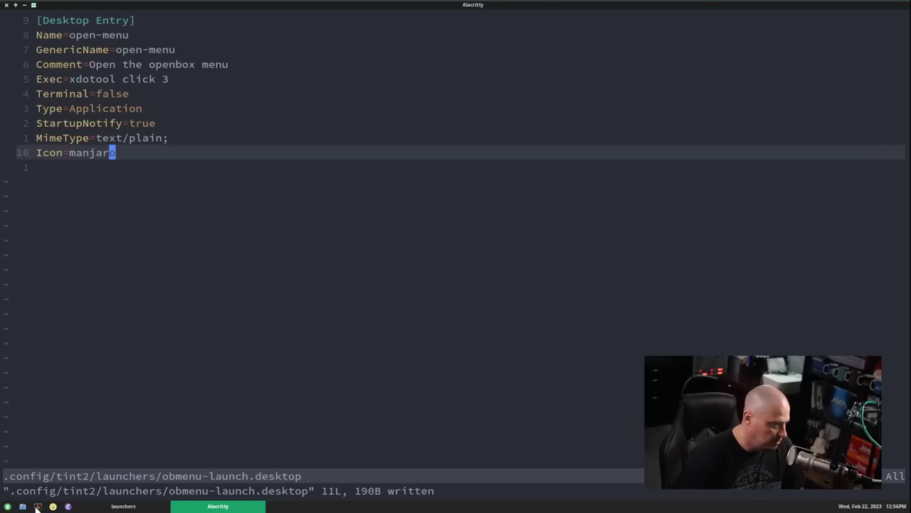
- Maximize the terminal, enlarge its font, and run sudo find / -iname "*arcolinux*"
double_click(650, 8)
key(ctrl+equal)
key(ctrl+equal)
key(ctrl+equal)
key(ctrl+equal)
key(ctrl+equal)
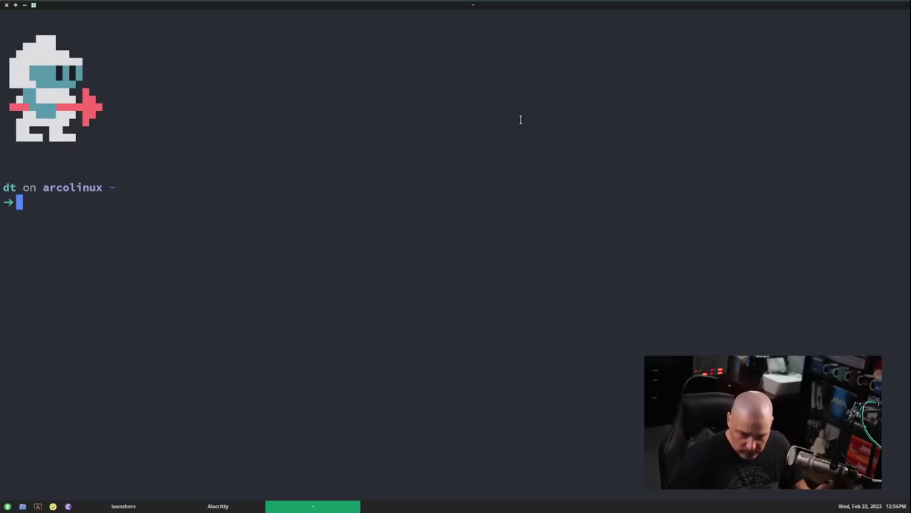
text(sudo)
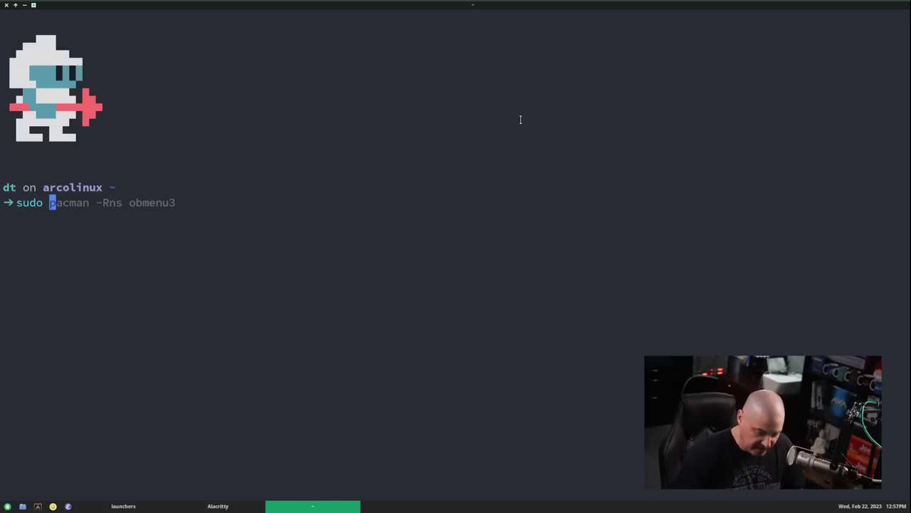
text(find /)
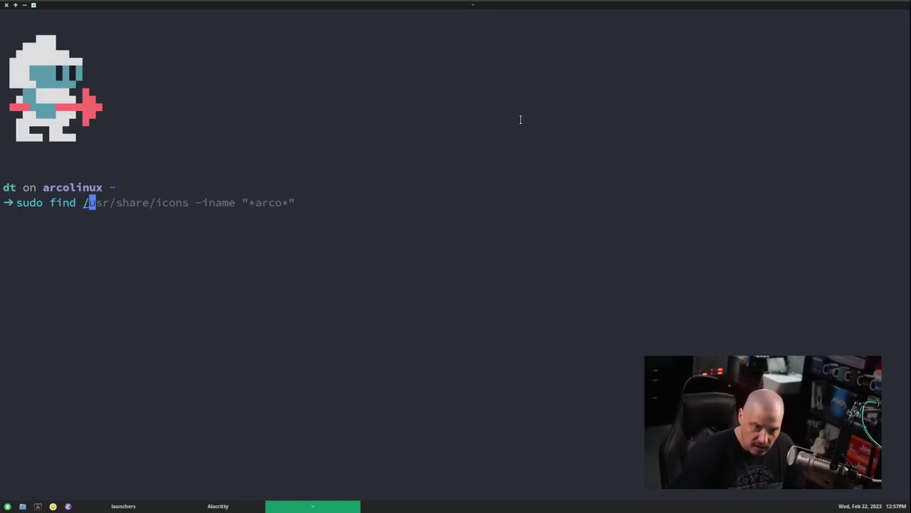
text( -in)
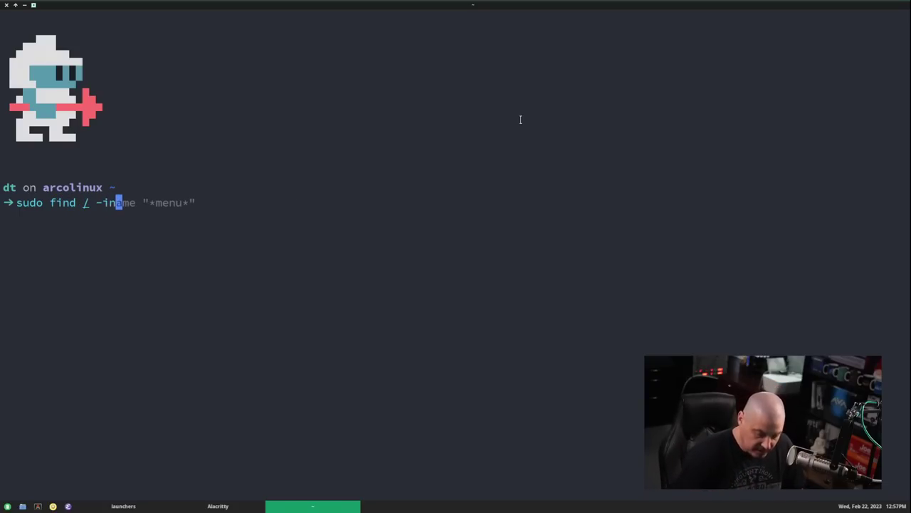
text(ame )
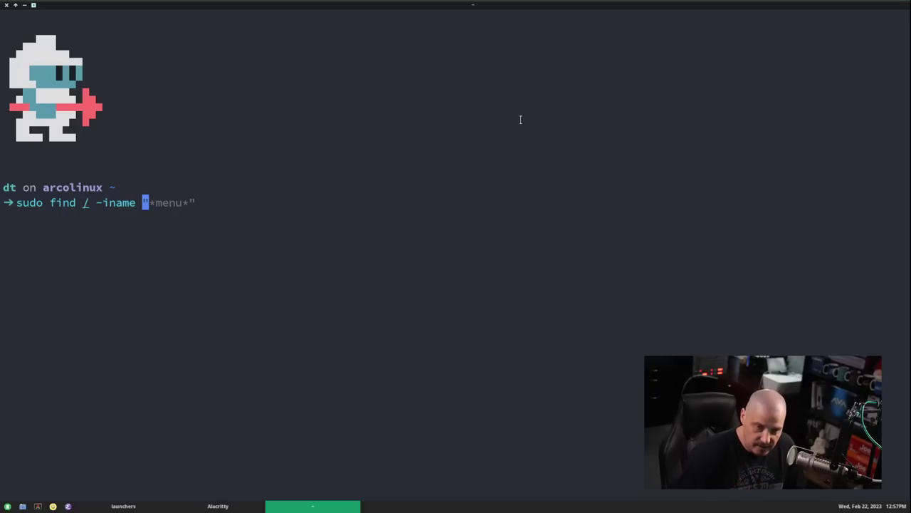
text("*a)
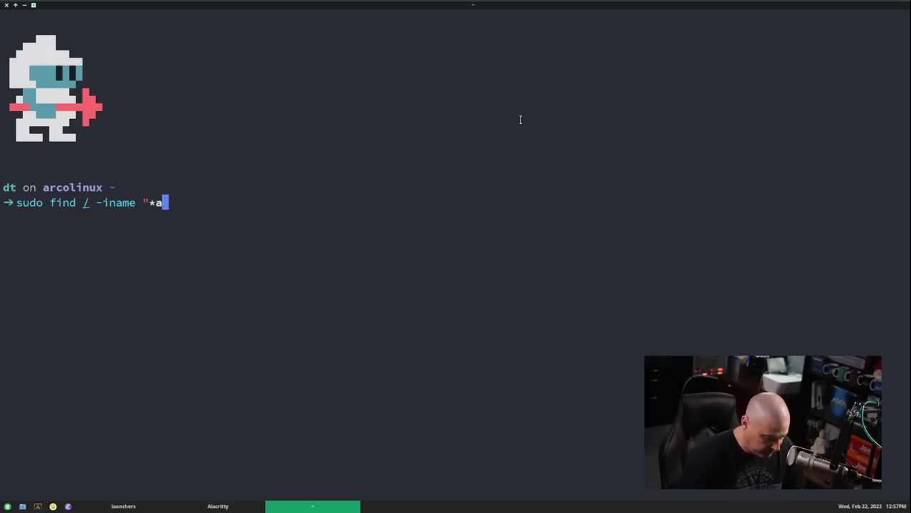
text(rcolinux)
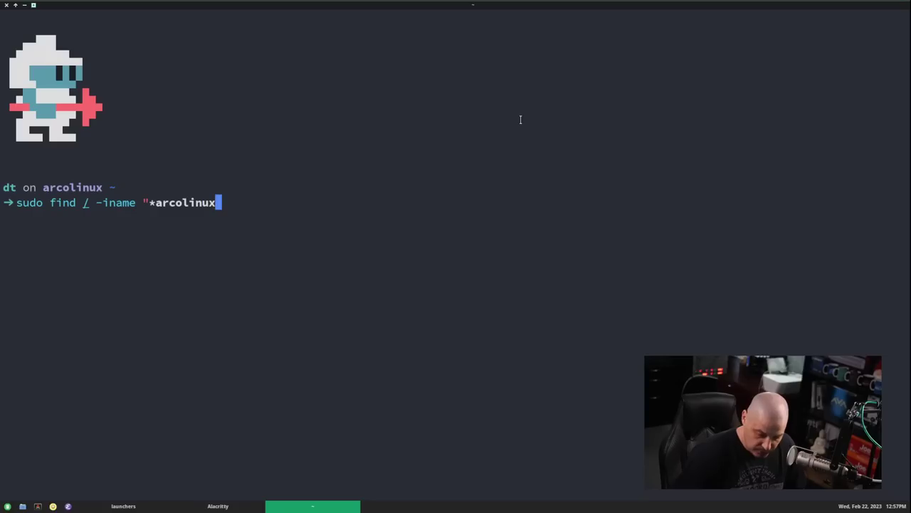
text(*")
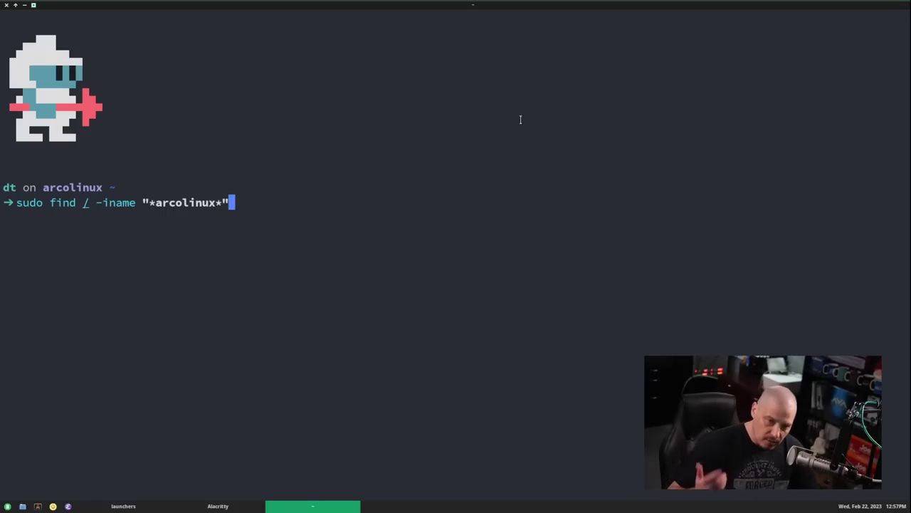
key(Return)
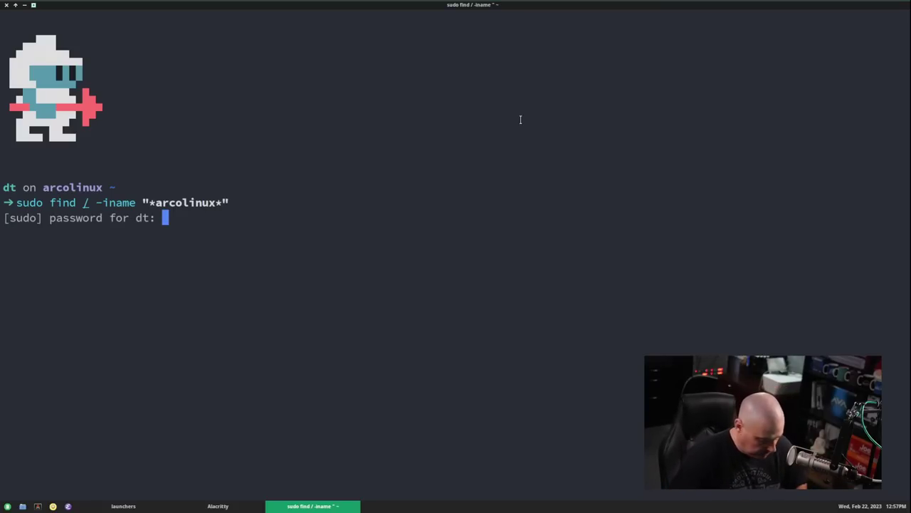
key(Return)
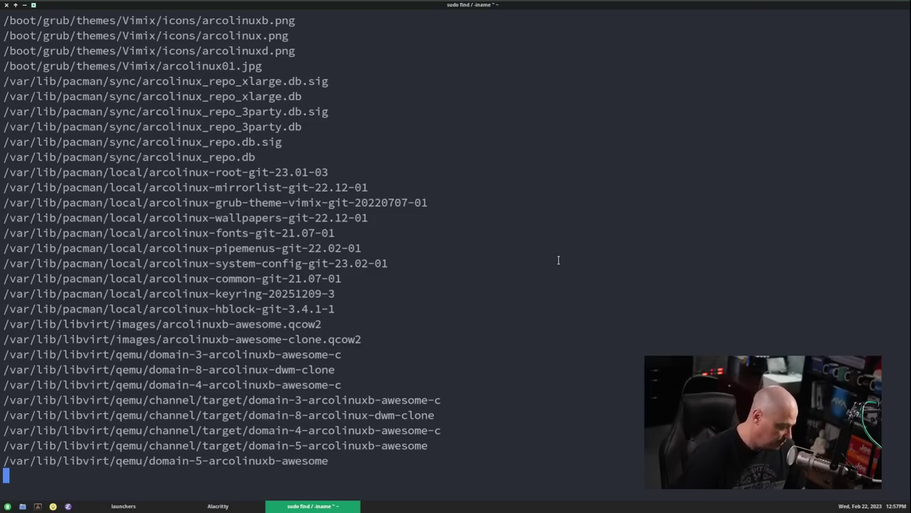
- Rerun the find limited to /usr/share/icons/ and select the distributor-logo-arcolinux name
key(Up)
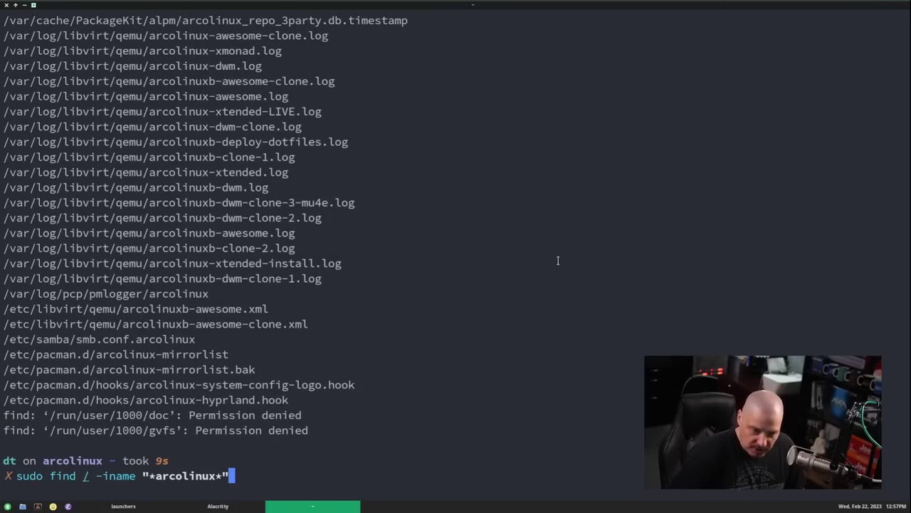
key(Left)
key(Left)
key(Left)
key(Left)
key(Left)
key(Left)
key(Left)
key(Left)
key(Left)
key(Left)
key(Left)
key(Left)
key(Left)
key(Left)
key(Left)
key(Left)
key(Left)
key(Left)
key(Left)
key(Left)
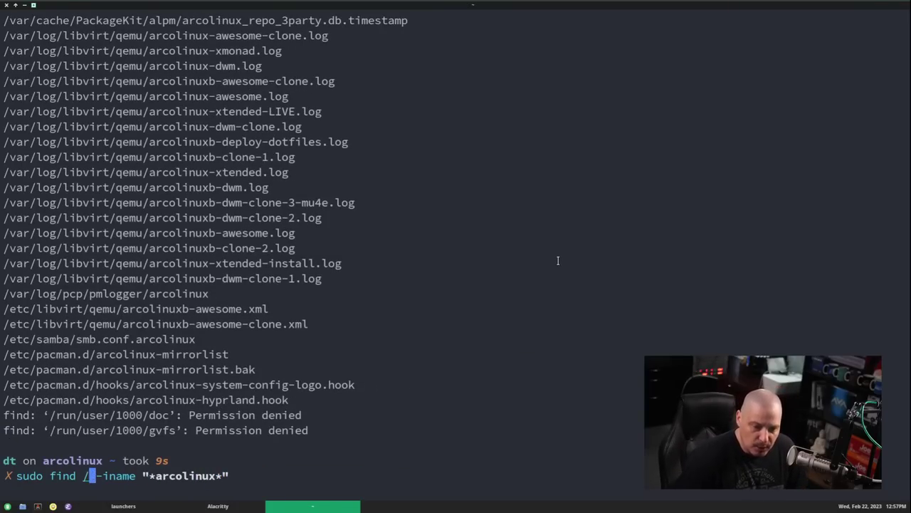
key(Right)
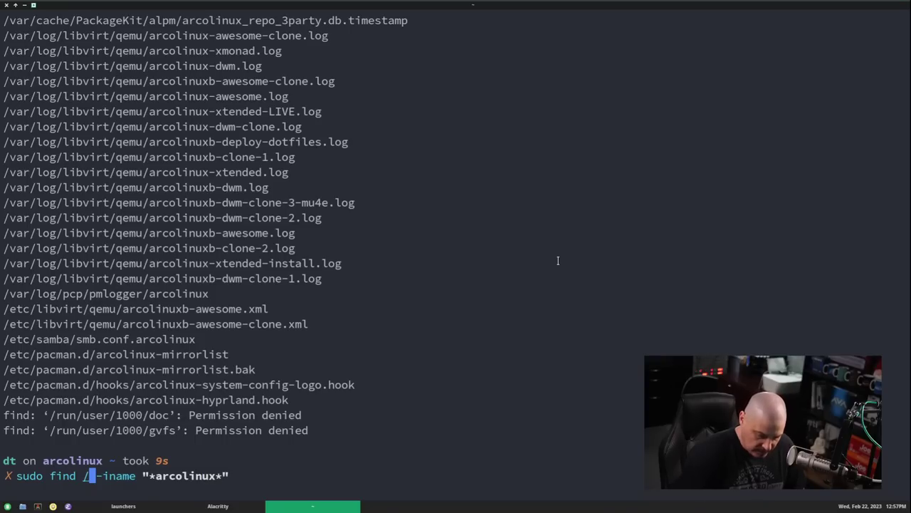
text(usr/share)
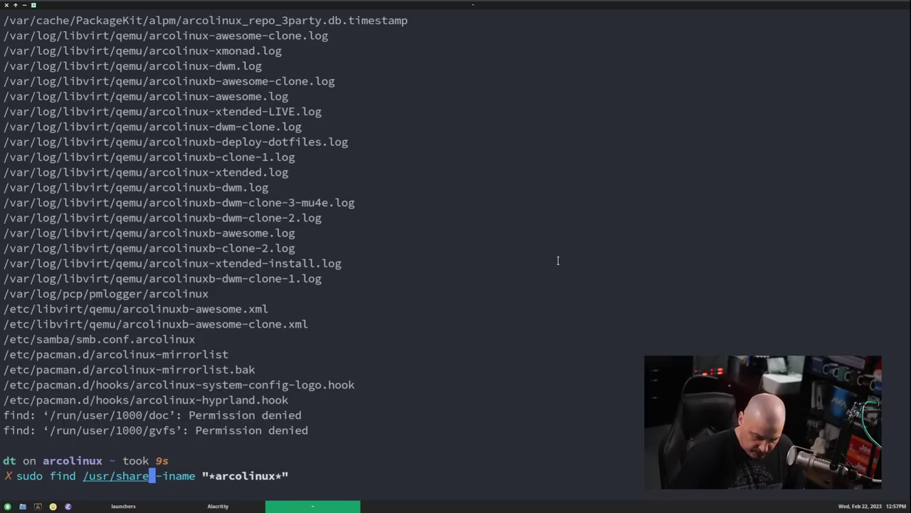
text(/icons/)
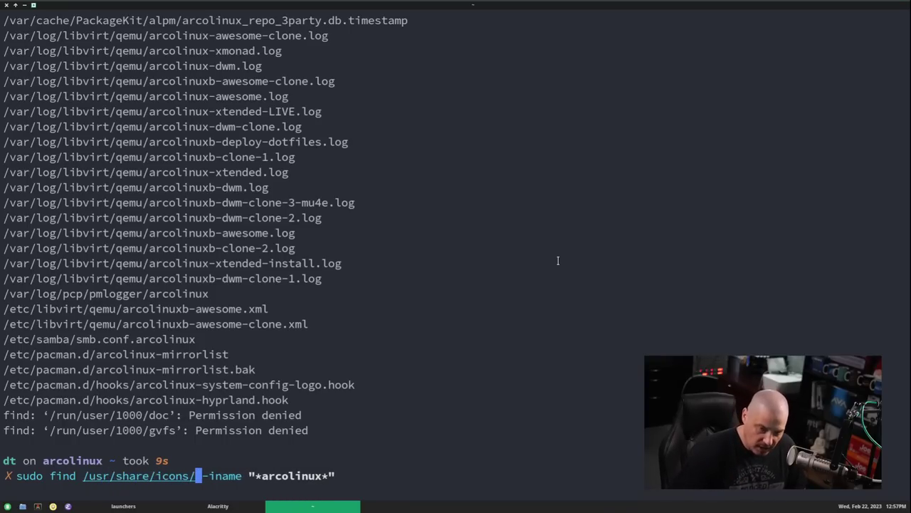
key(Return)
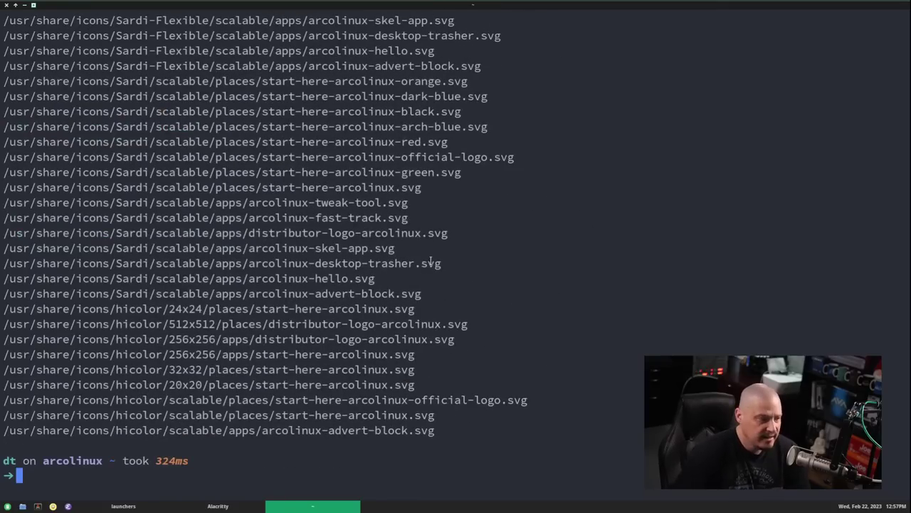
scroll(383, 380, up, 6)
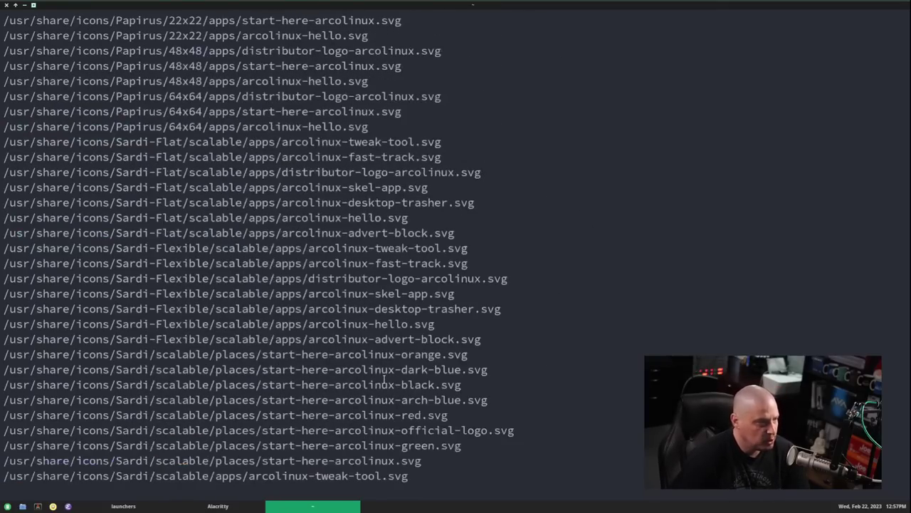
scroll(372, 283, up, 4)
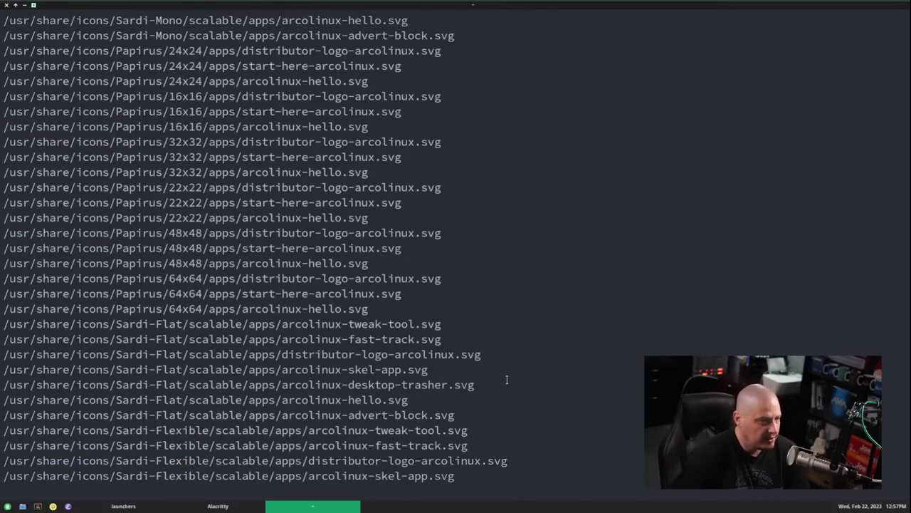
scroll(507, 391, up, 4)
drag(413, 233, 334, 233)
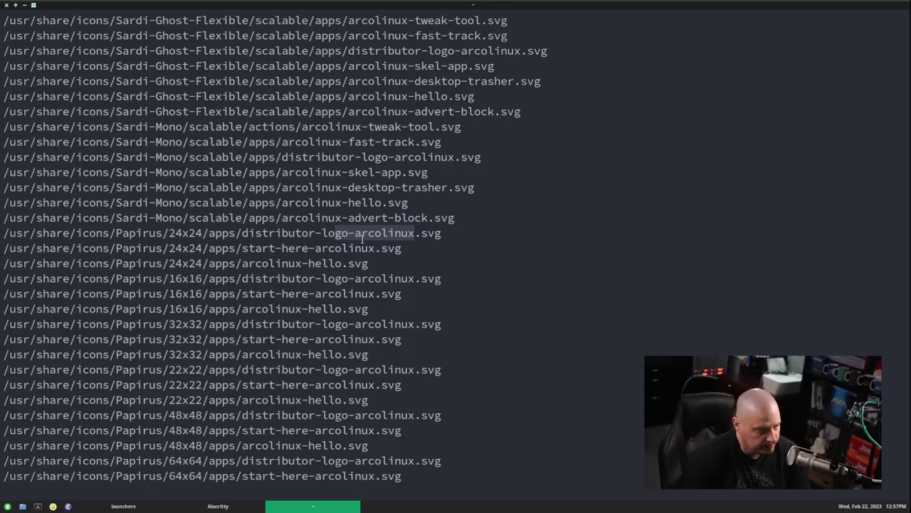
- Change the launcher's Icon from manjaro to distributor-logo-arcolinux and save with :w
key(alt+F4)
click(255, 176)
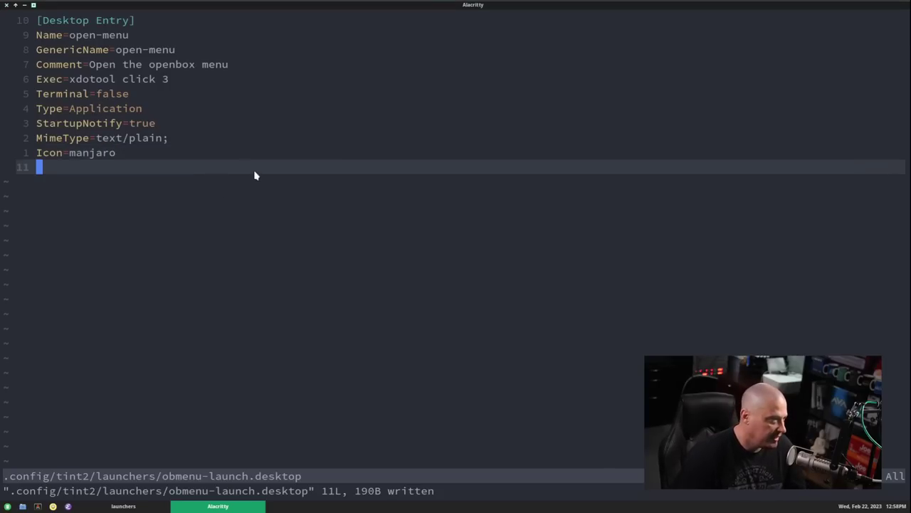
key(i)
key(BackSpace)
key(BackSpace)
key(BackSpace)
key(BackSpace)
key(BackSpace)
key(BackSpace)
key(BackSpace)
key(BackSpace)
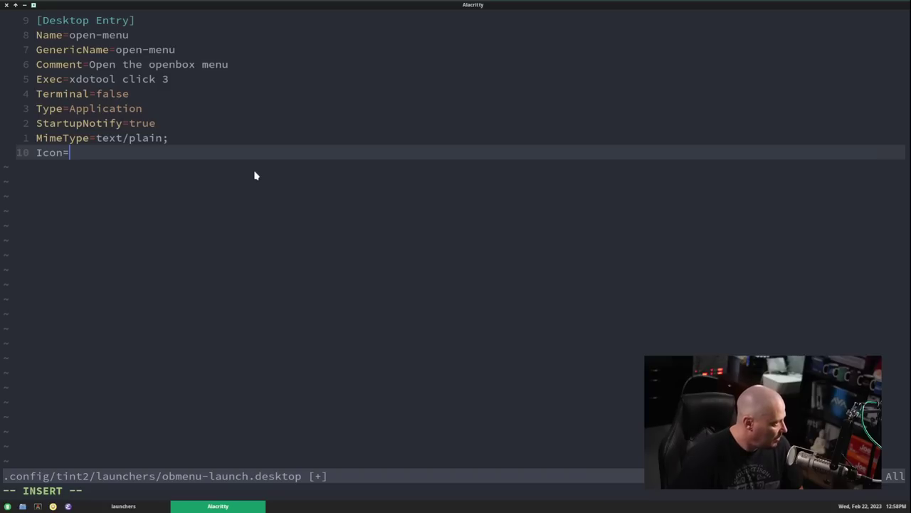
text(distributor-)
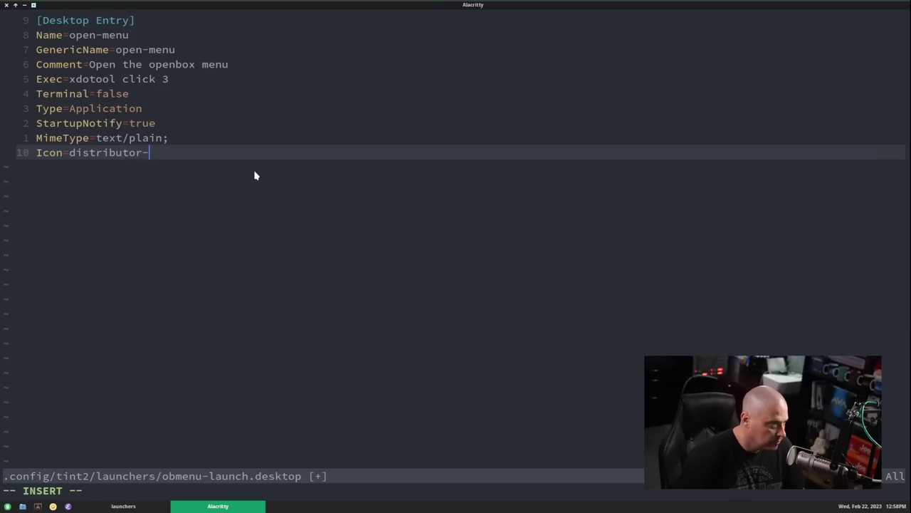
text(lgoo)
key(BackSpace)
key(BackSpace)
key(BackSpace)
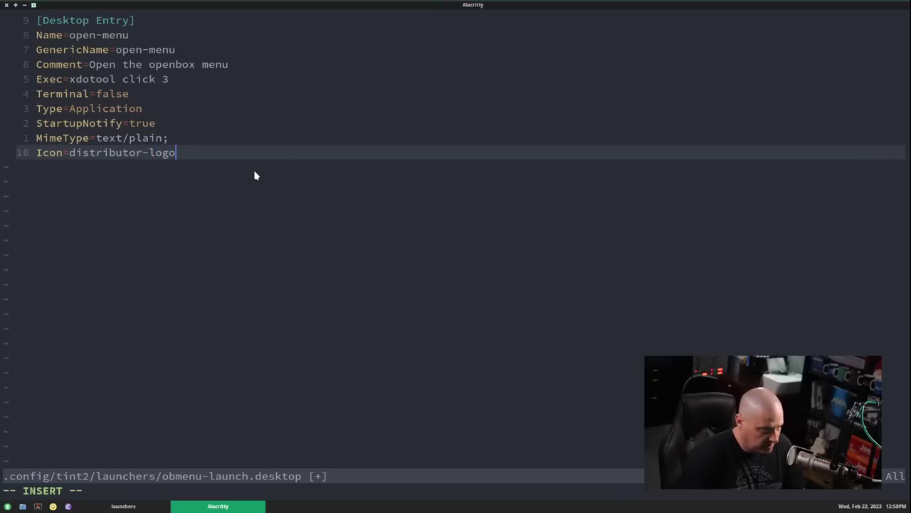
text(-arc)
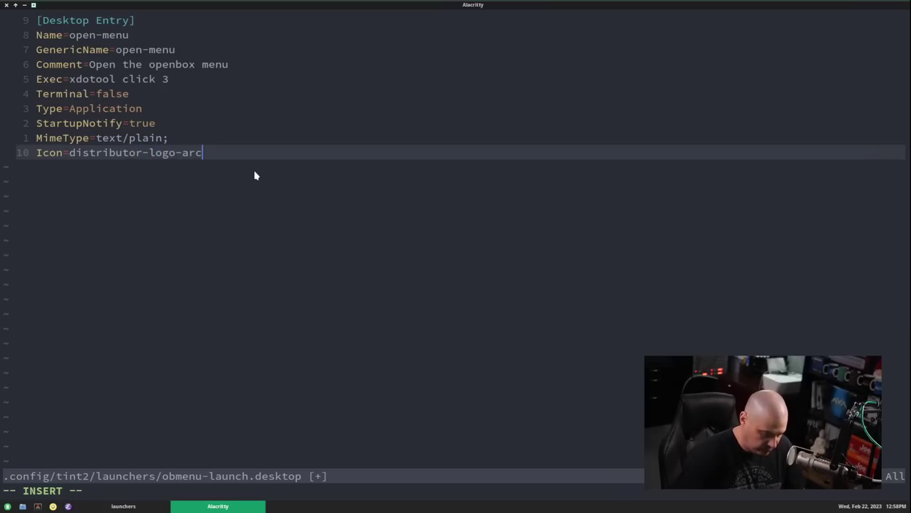
text(olinux)
key(Escape)
text(:w)
key(Return)
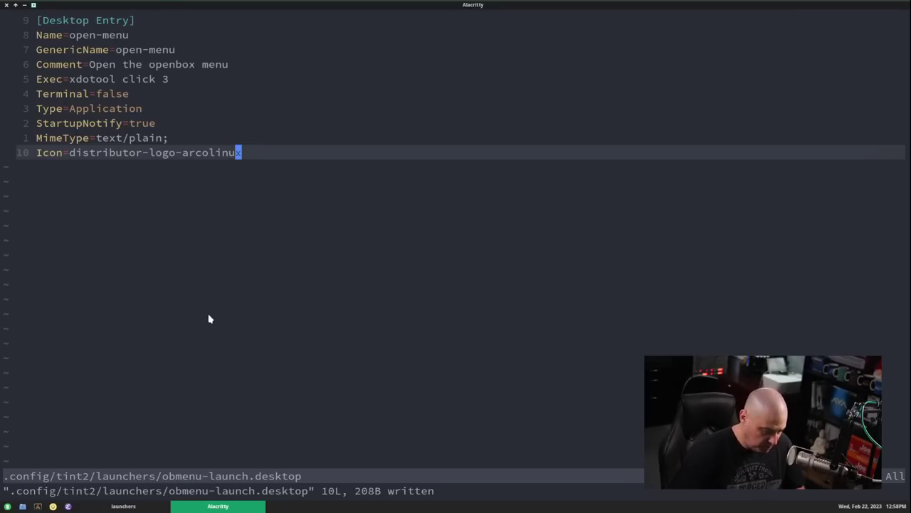
- Quit Vim, then restart Openbox with openbox --restart in a new terminal
text(:q)
key(Return)
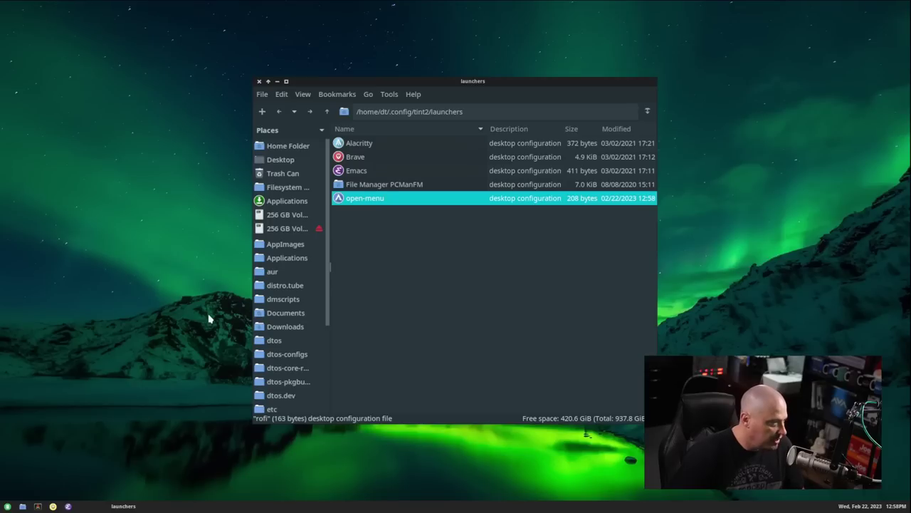
key(super+Return)
drag(686, 147, 401, 65)
text(op)
key(Right)
key(Return)
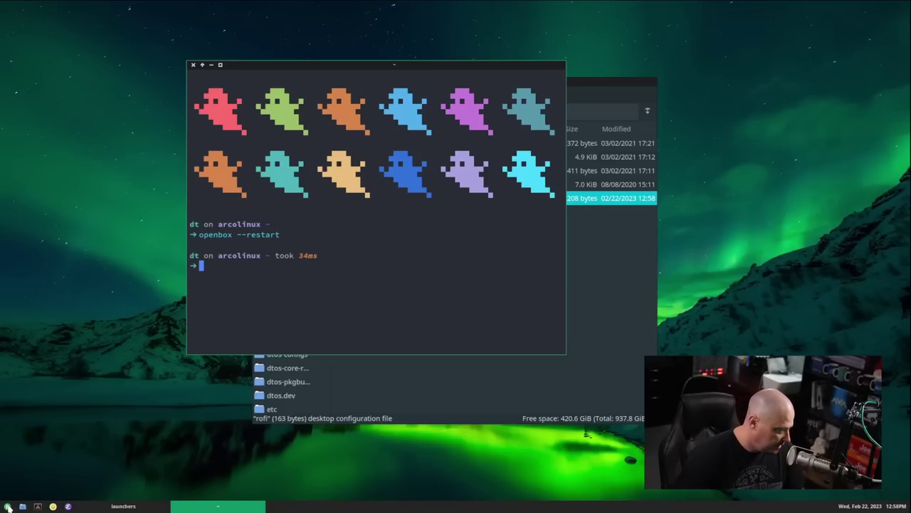
- Test the new panel launcher toggling the Openbox menu, then close the terminal
click(7, 506)
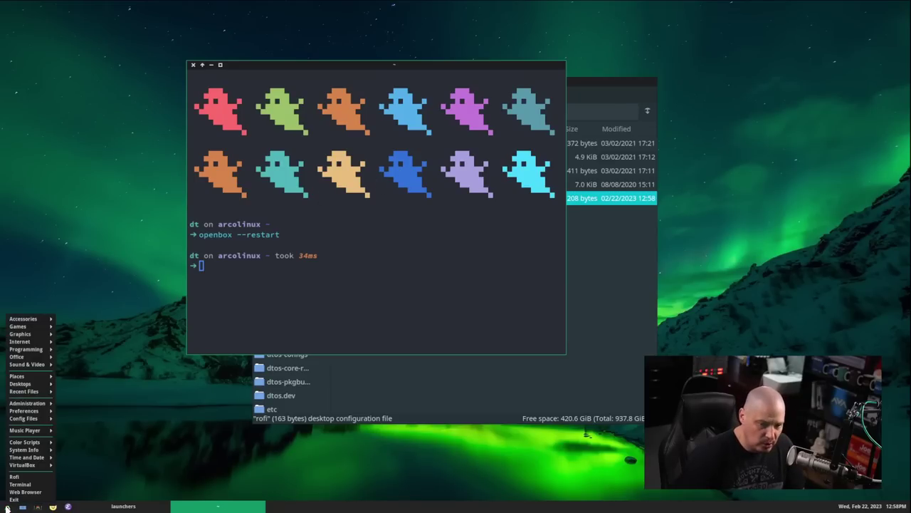
click(9, 507)
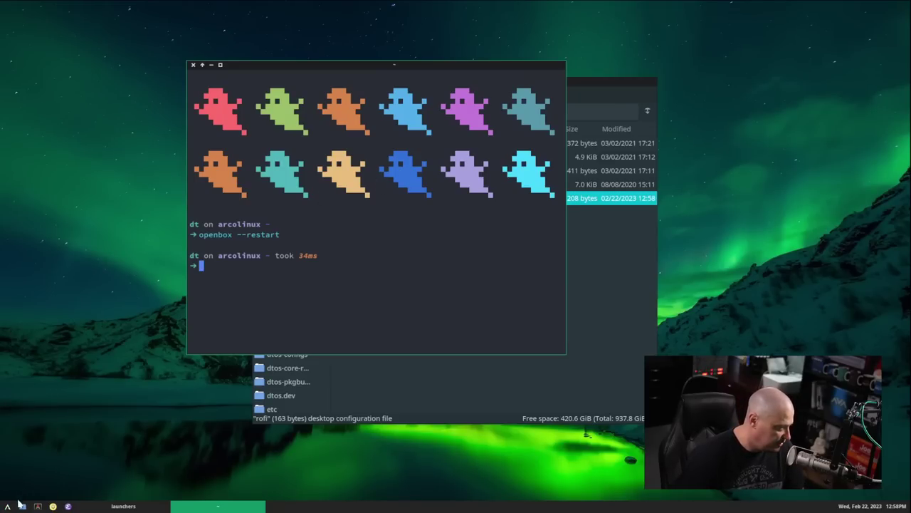
click(8, 507)
click(7, 506)
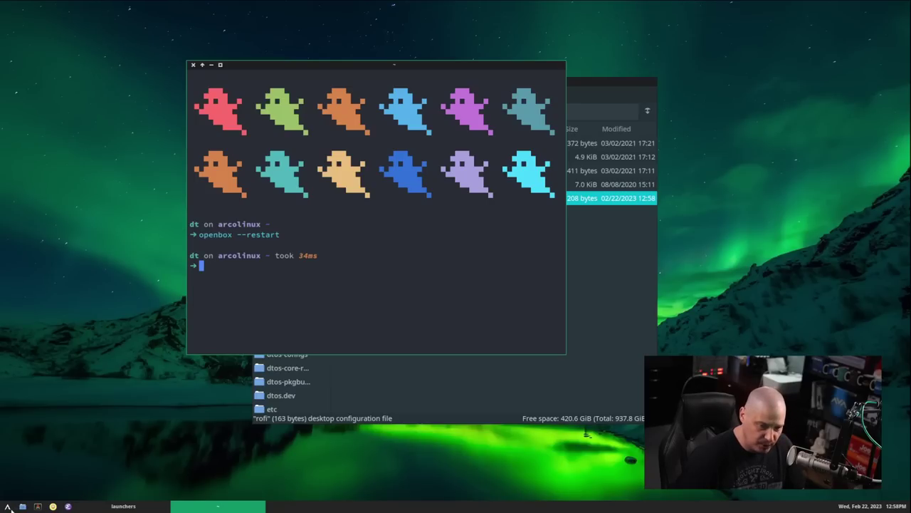
click(7, 507)
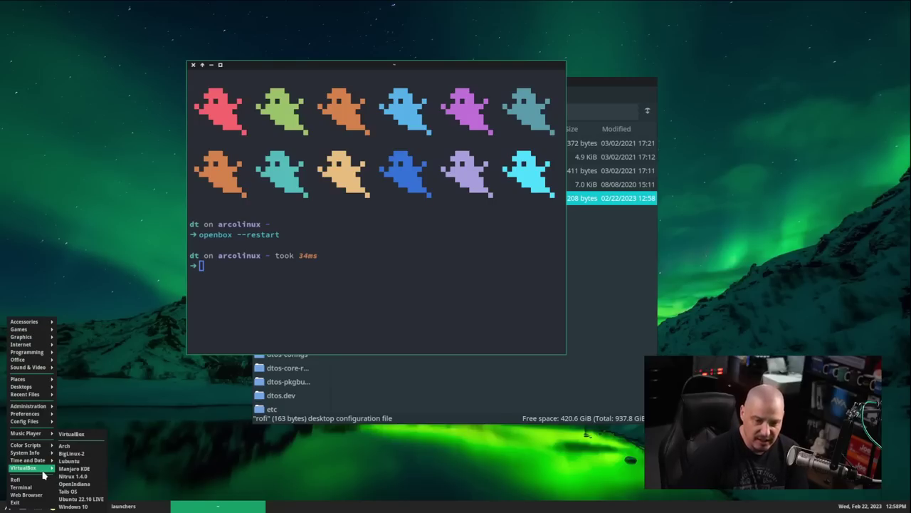
mouse_move(36, 408)
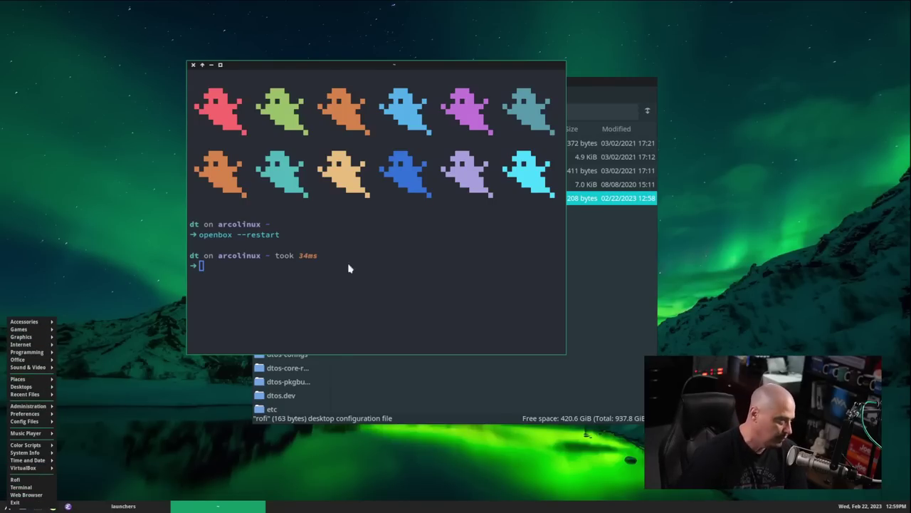
click(238, 50)
click(194, 65)
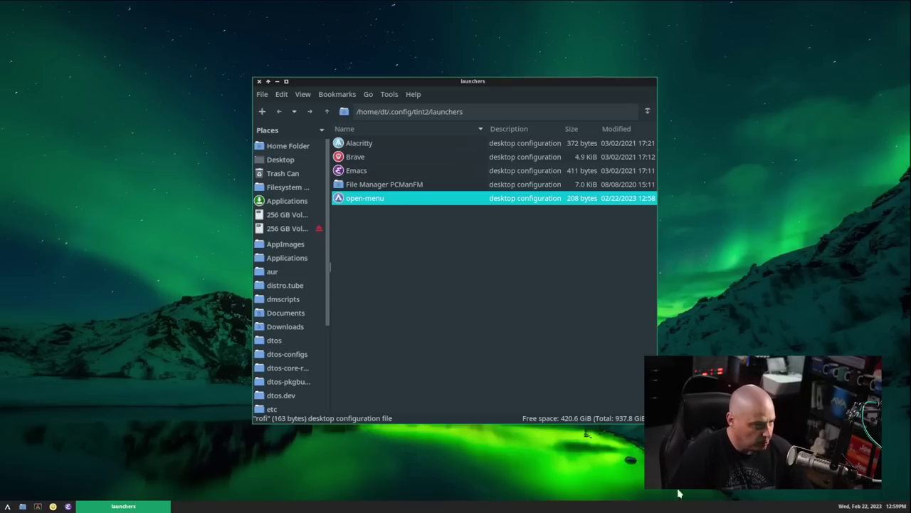
- Close the launchers folder and start Openbox Menu from the desktop's Administration submenu
click(259, 81)
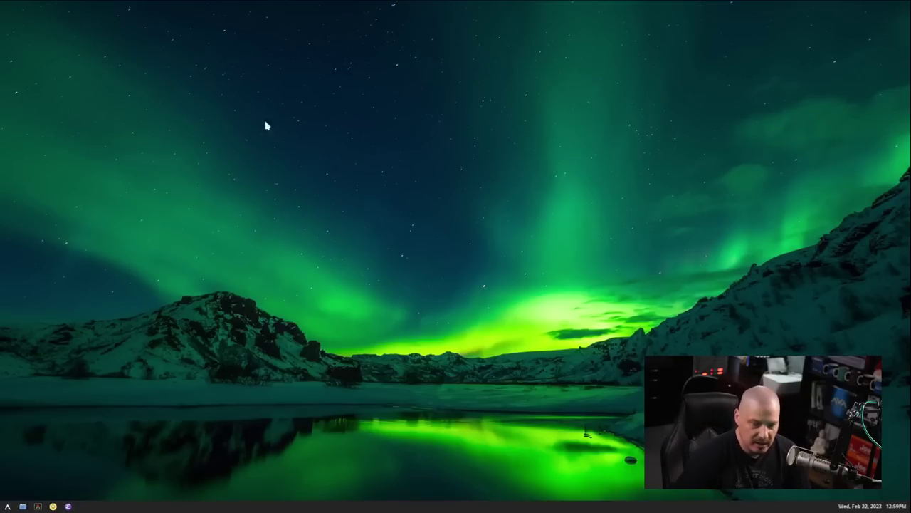
right_click(147, 106)
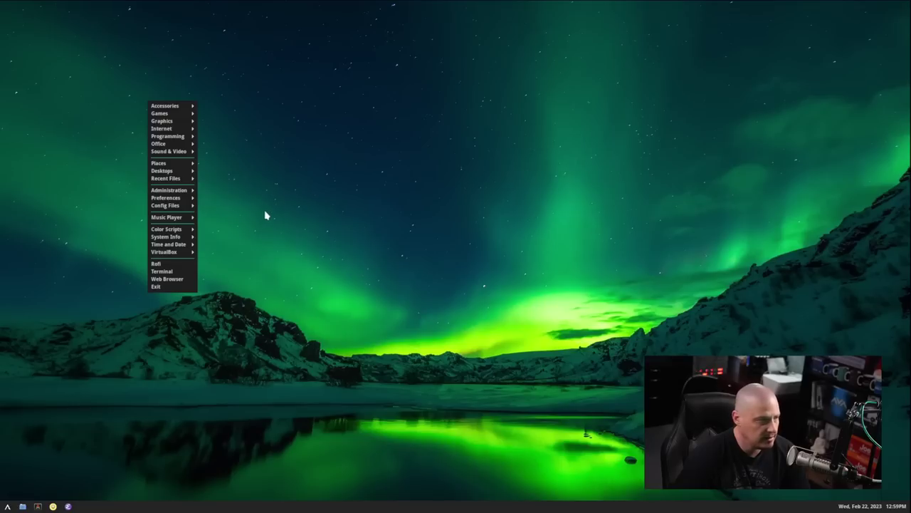
mouse_move(183, 200)
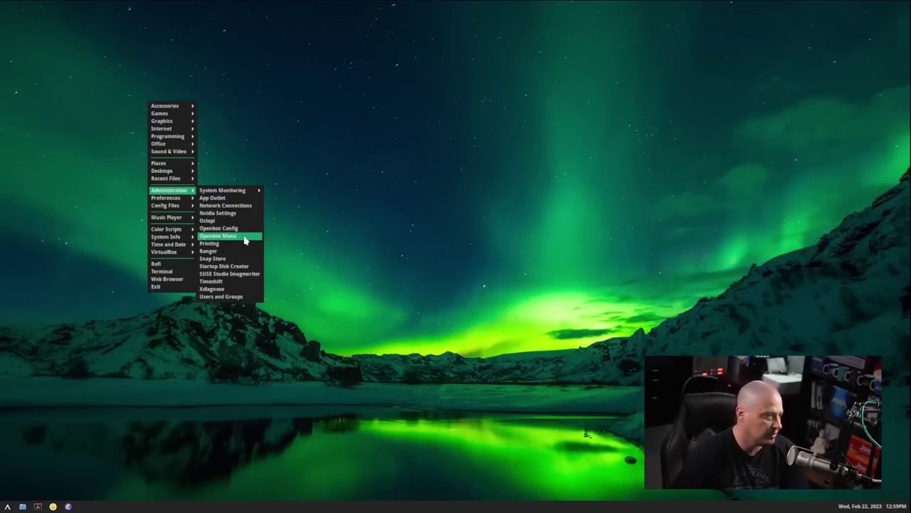
click(244, 237)
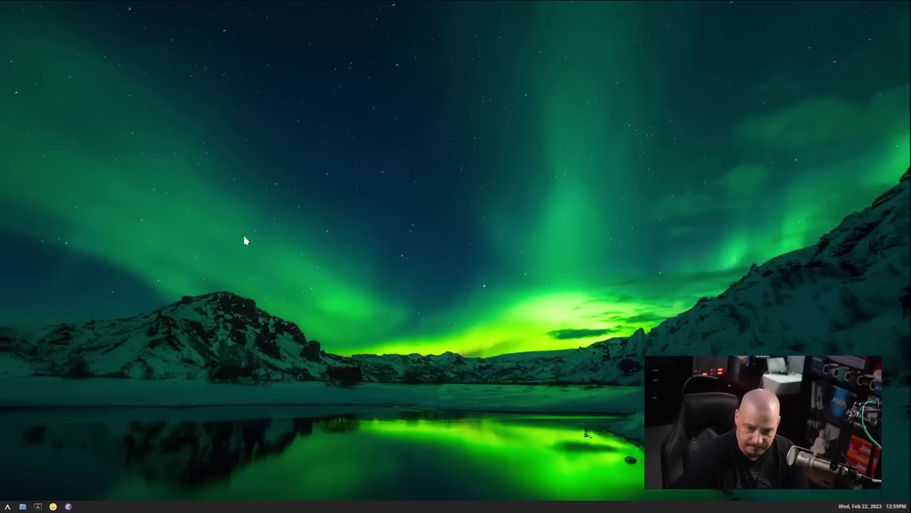
- Start Openbox Config from the desktop's Administration submenu
right_click(206, 155)
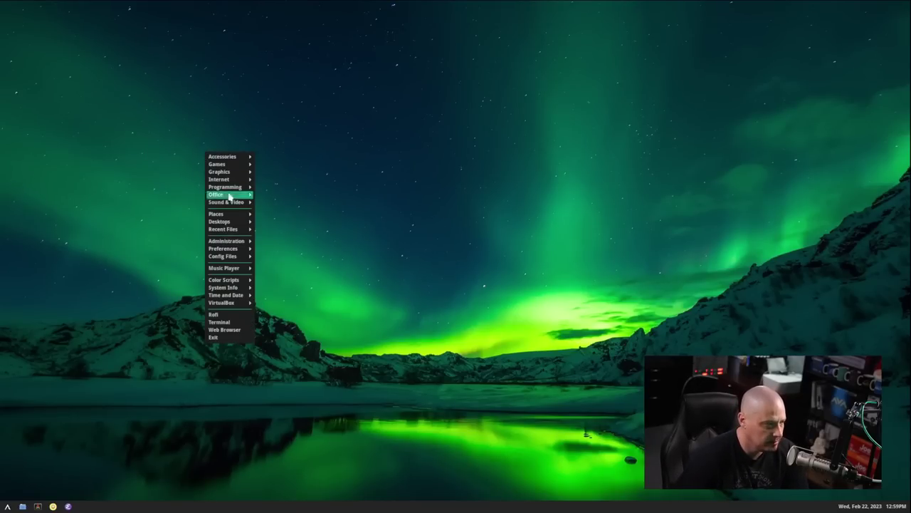
mouse_move(242, 241)
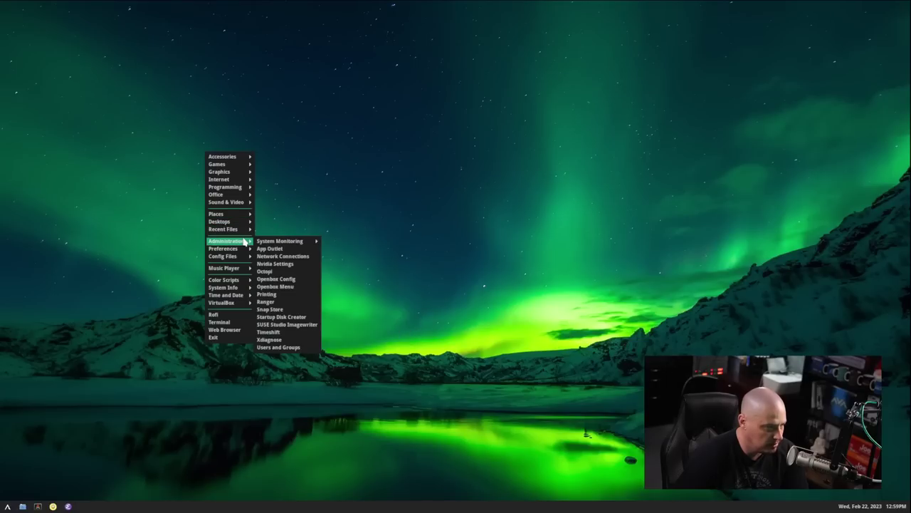
click(281, 279)
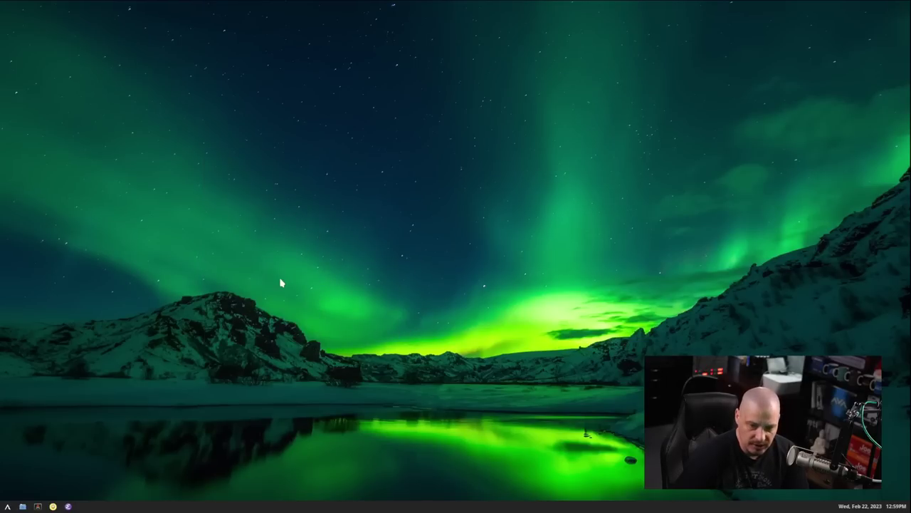
click(37, 507)
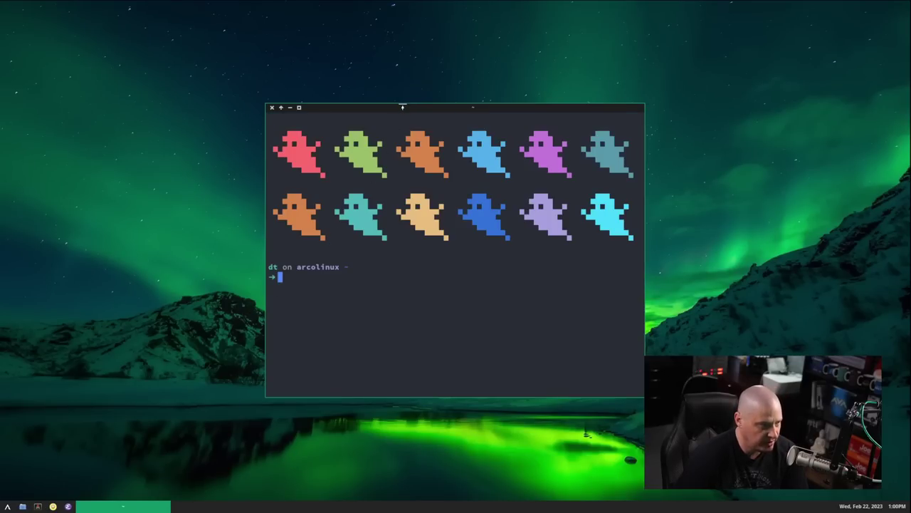
- Maximize the terminal, enlarge its font, run obmenu, and close it after the cairo ImportError
double_click(401, 106)
text(+++)
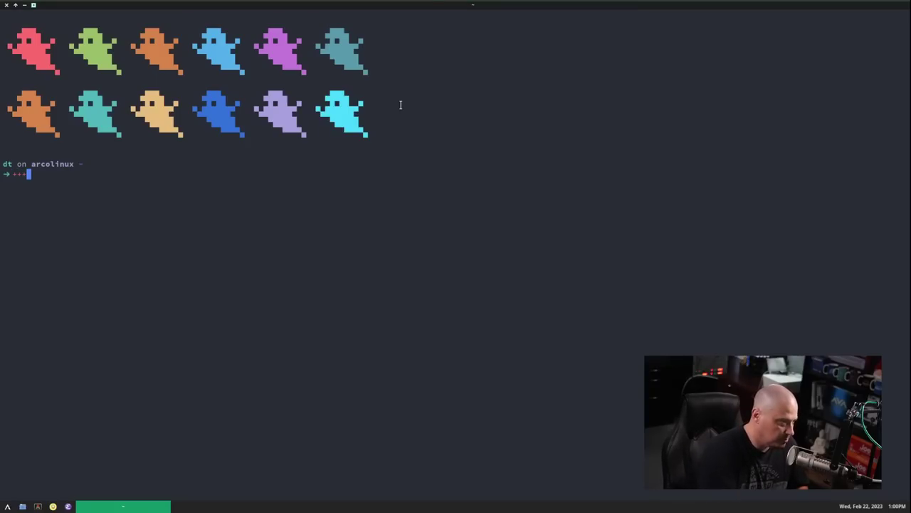
key(ctrl+equal)
key(ctrl+equal)
key(ctrl+equal)
key(ctrl+equal)
key(ctrl+equal)
key(BackSpace)
key(BackSpace)
key(BackSpace)
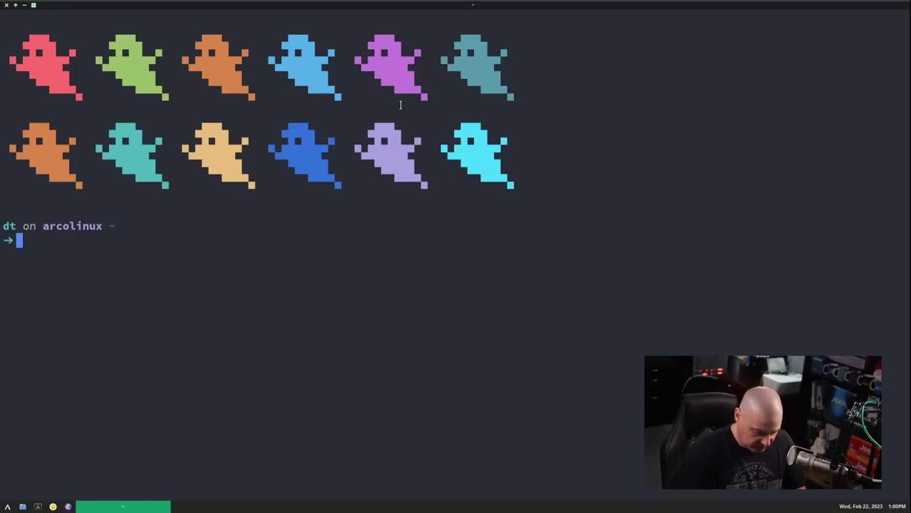
text(obmenu)
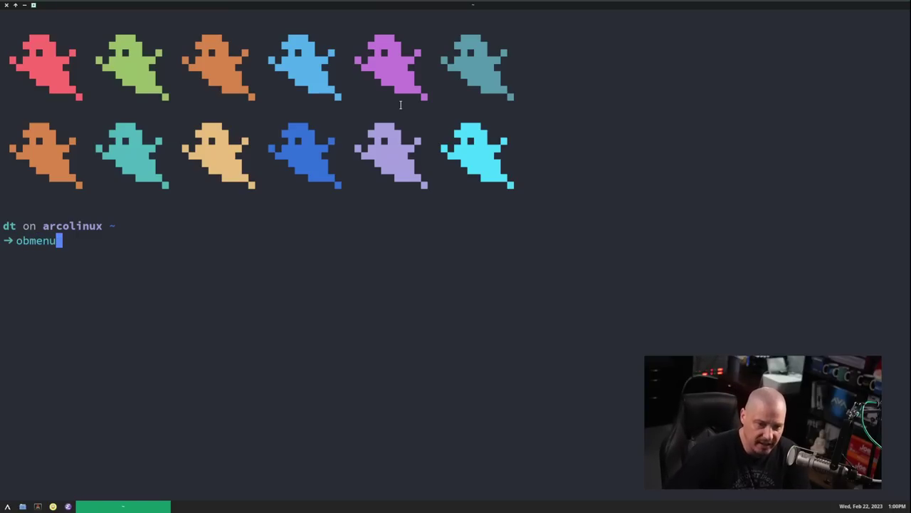
key(Return)
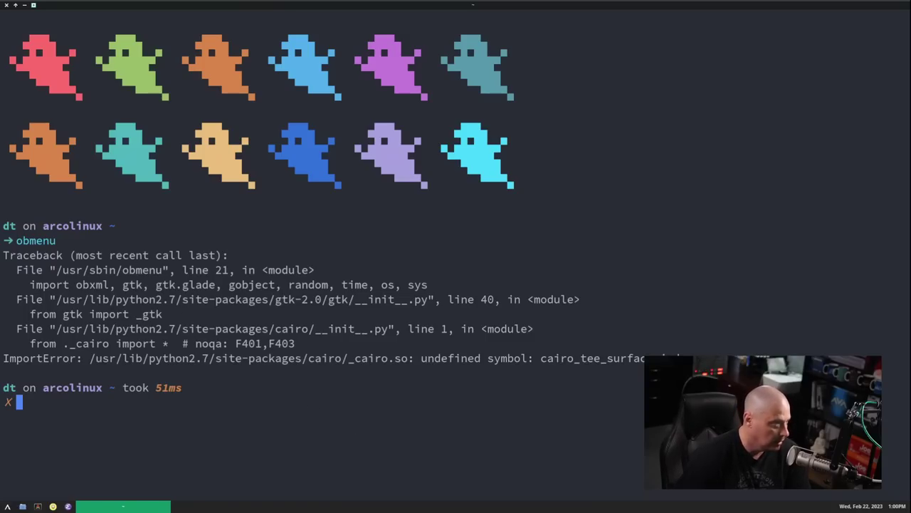
click(6, 5)
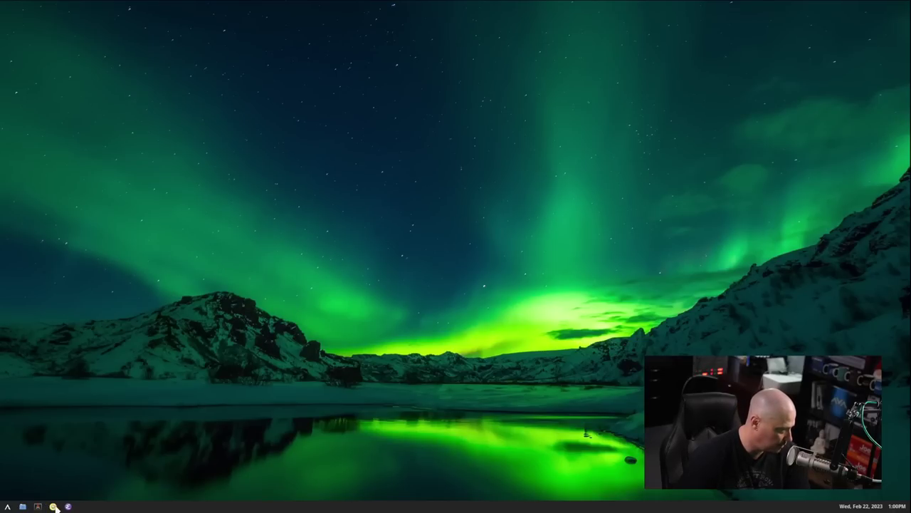
- Search the AUR for obmenu in Brave, review the four results, then close Brave
click(53, 506)
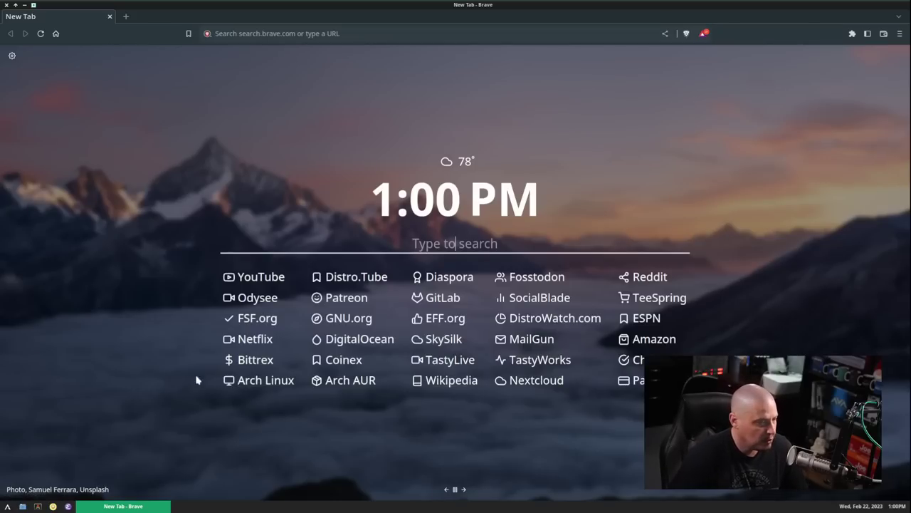
click(351, 382)
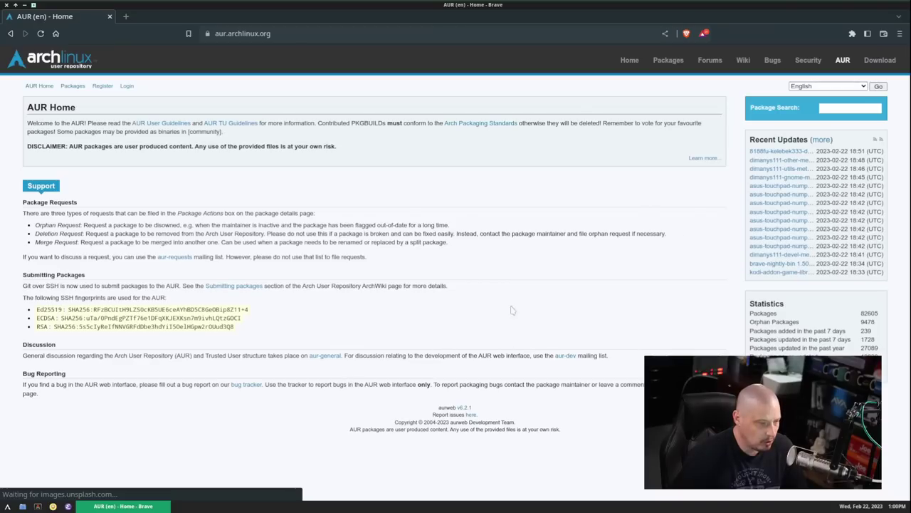
click(846, 111)
text(obmenu)
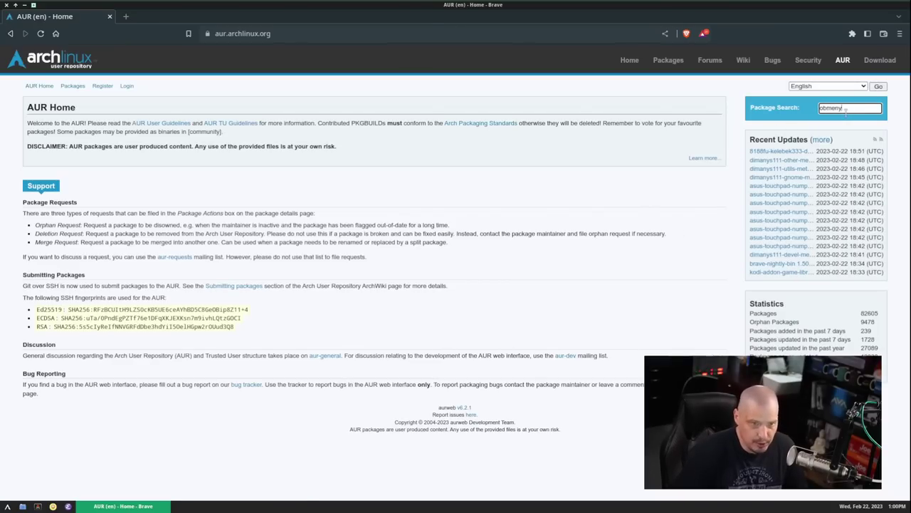
key(Return)
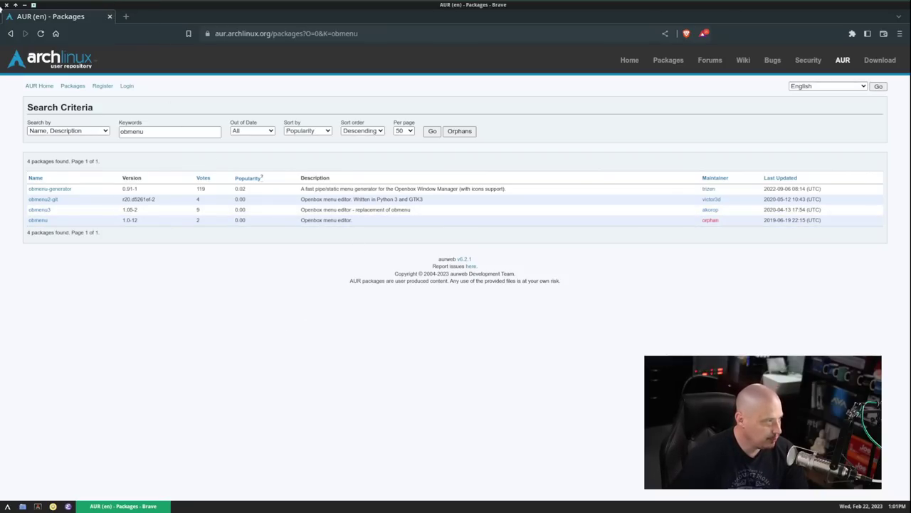
click(6, 5)
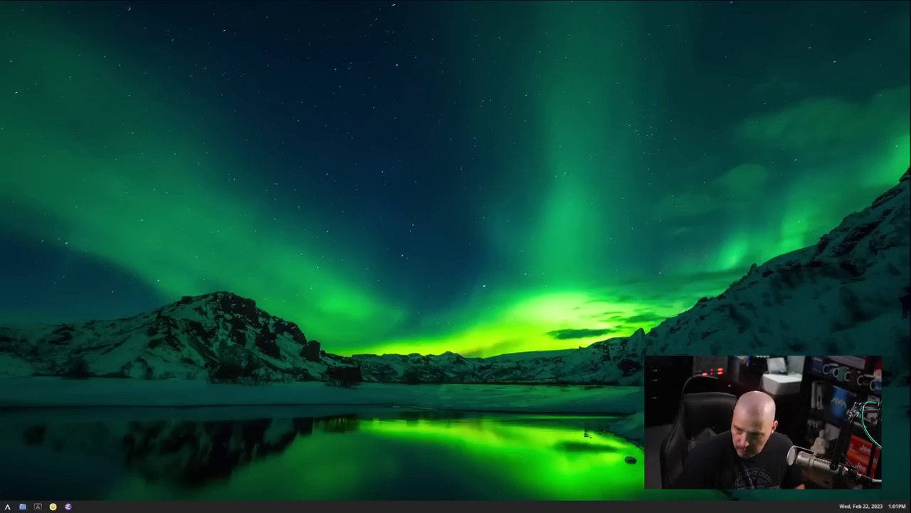
- In a maximized, larger-font terminal, install obmenu3 with paru -S obmenu3 and confirm
key(super+Return)
double_click(365, 87)
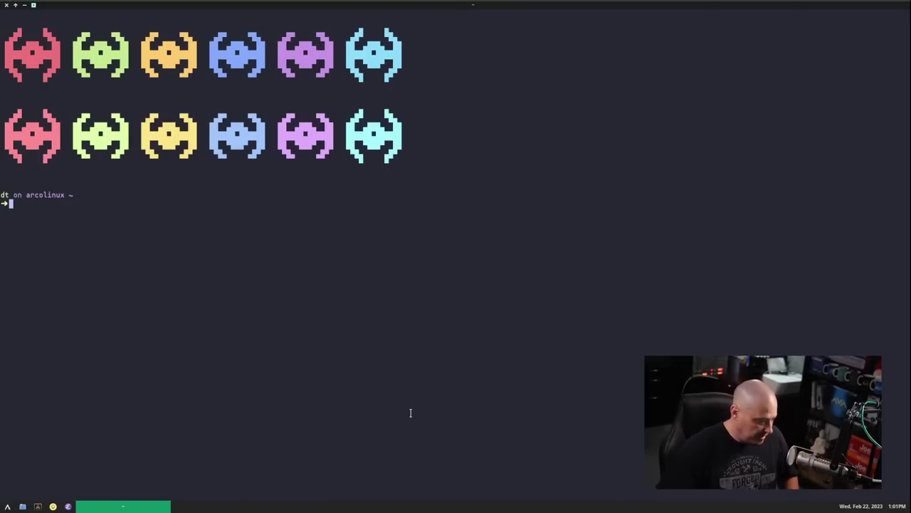
key(ctrl+equal)
key(ctrl+equal)
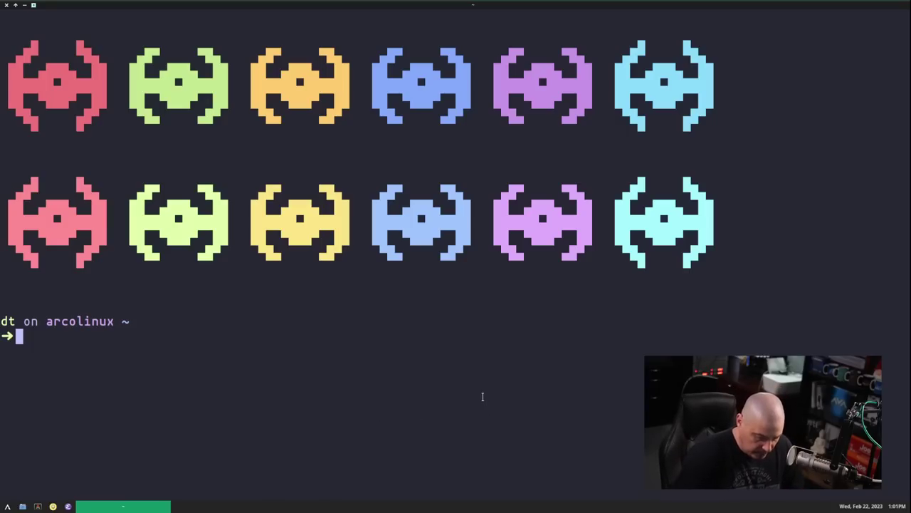
text(paru )
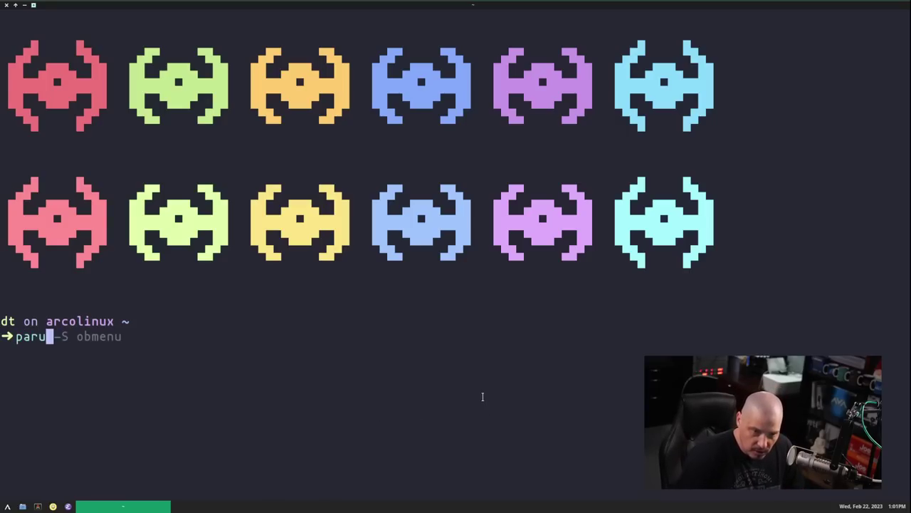
text(-S obmenu)
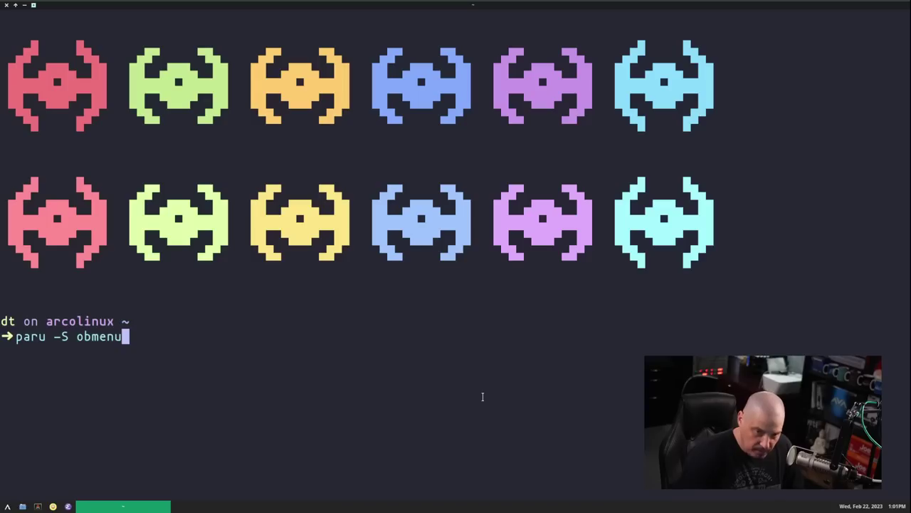
text(3)
key(Return)
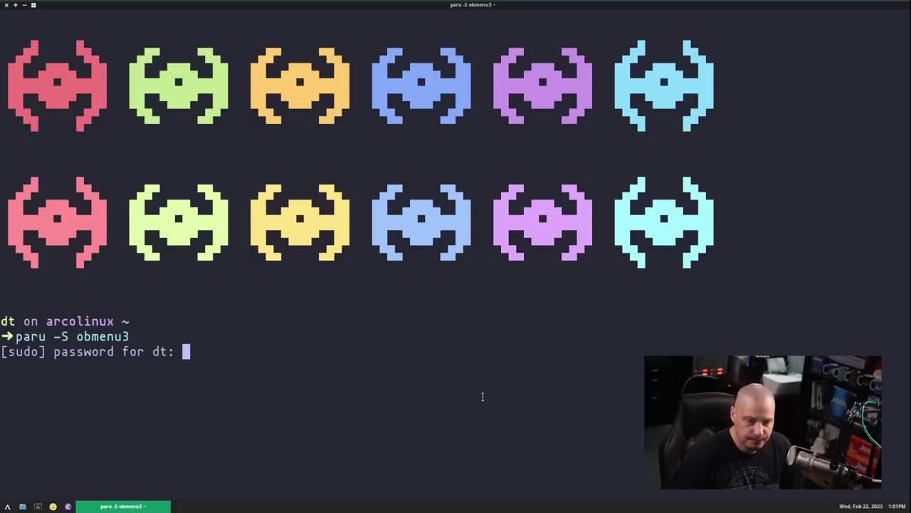
key(Return)
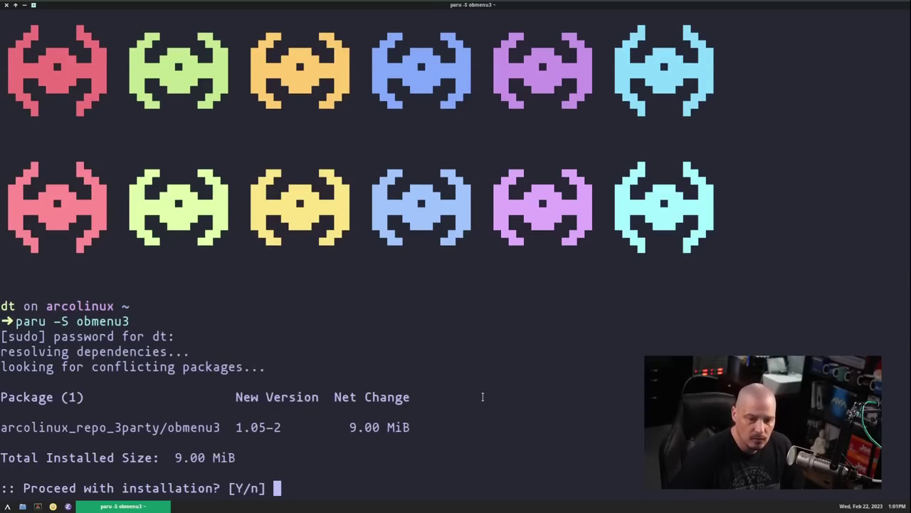
key(Return)
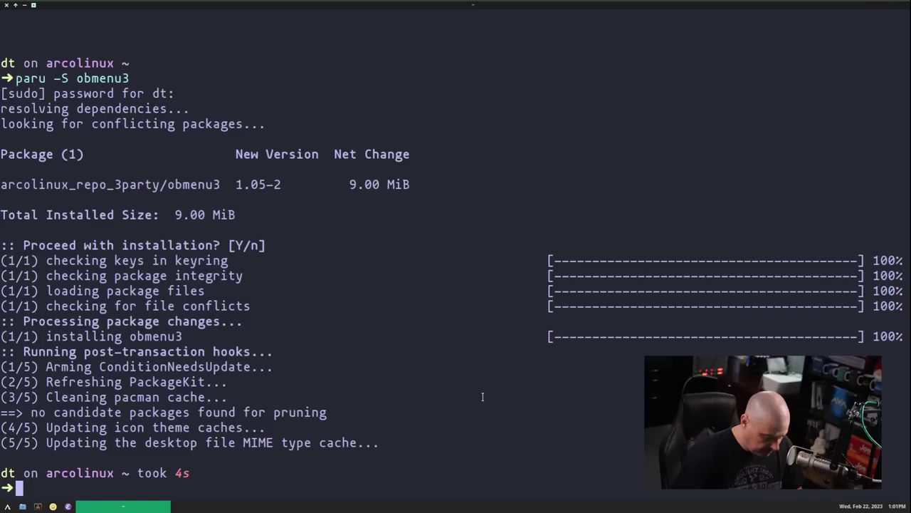
- Remove the old obmenu with sudo pacman -Rns obmenu, then launch obmenu3
text(sudo pacman -)
key(Right)
key(BackSpace)
key(BackSpace)
text(u)
key(Return)
key(Return)
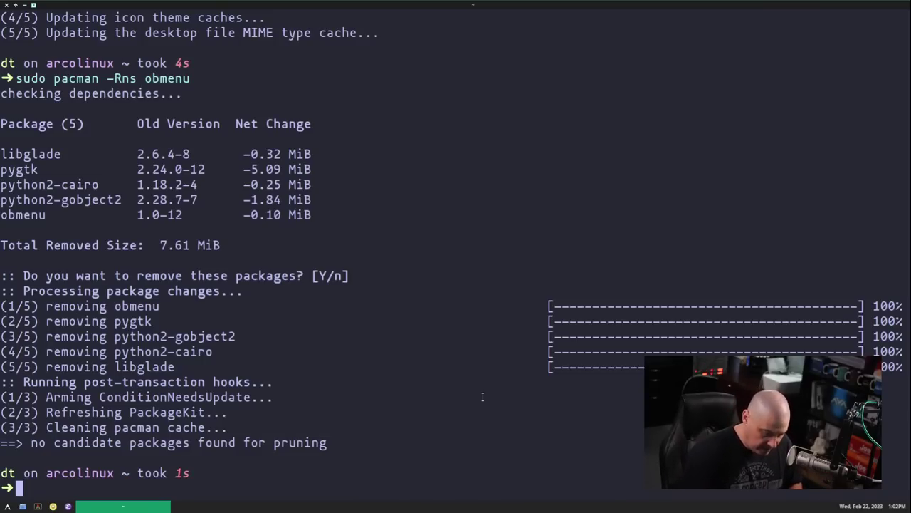
text(obmenu3)
key(Return)
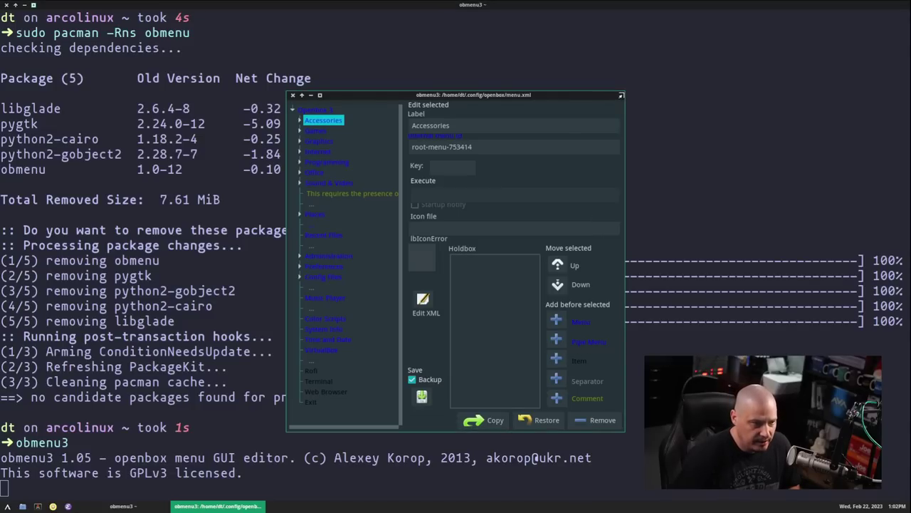
- Enlarge the obmenu3 window and select the Gimp entry under Graphics
drag(621, 95, 788, 66)
click(300, 117)
click(324, 127)
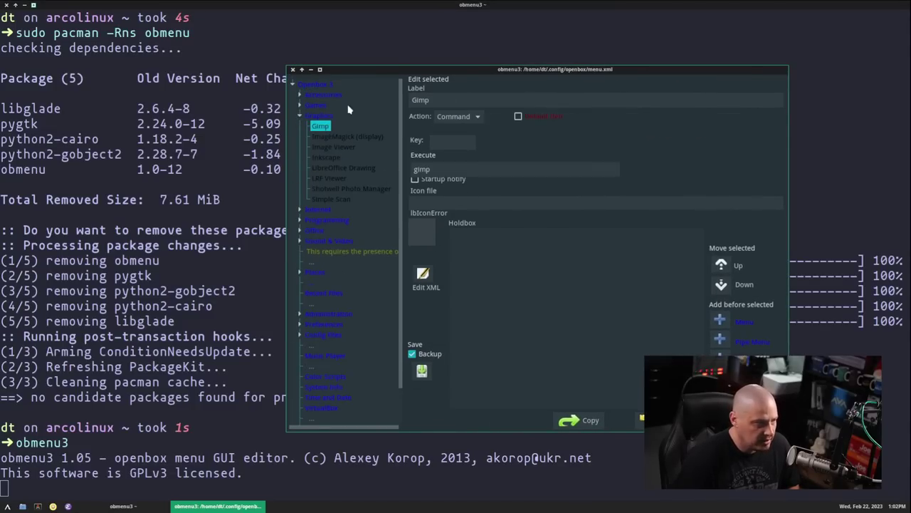
click(317, 115)
click(322, 128)
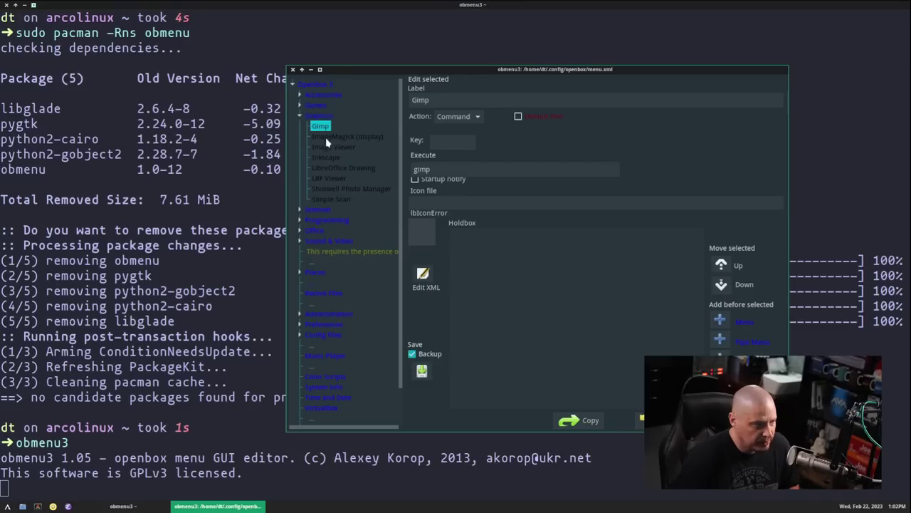
- Compare against the live Openbox root menu, then close obmenu3
click(279, 311)
click(7, 506)
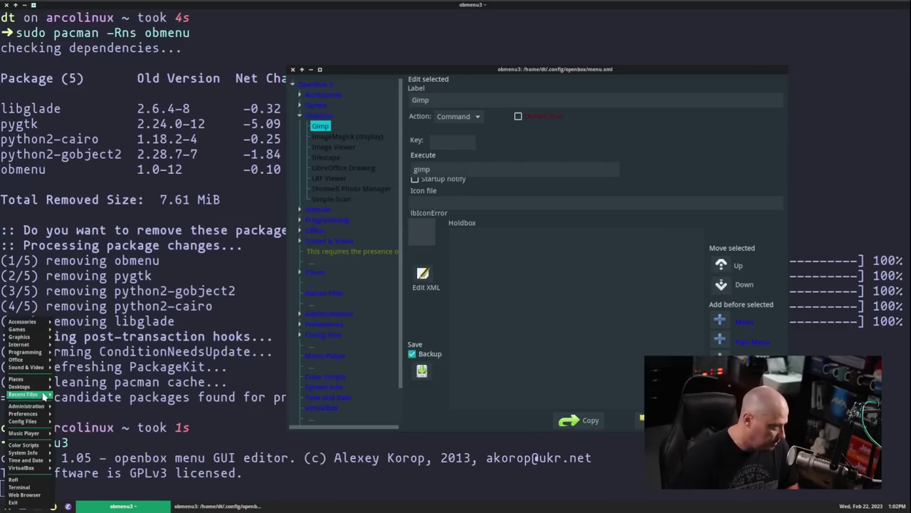
mouse_move(36, 336)
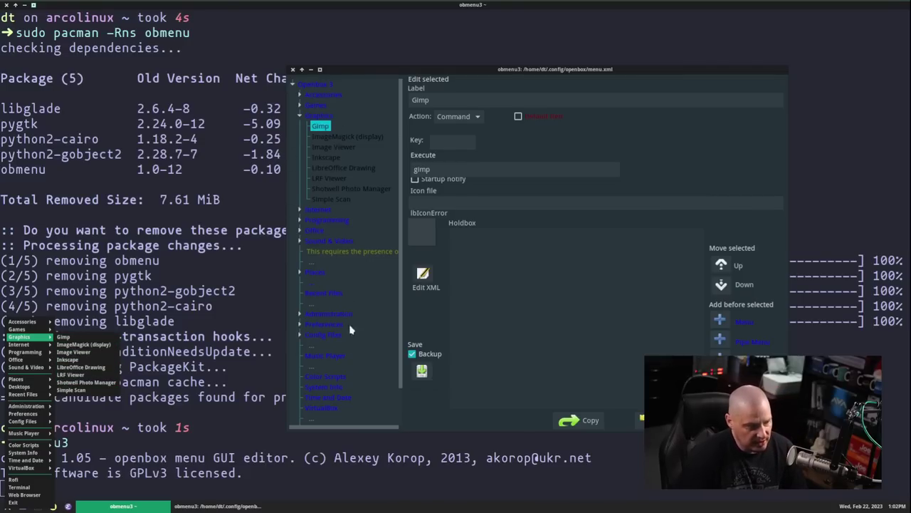
click(292, 69)
click(292, 69)
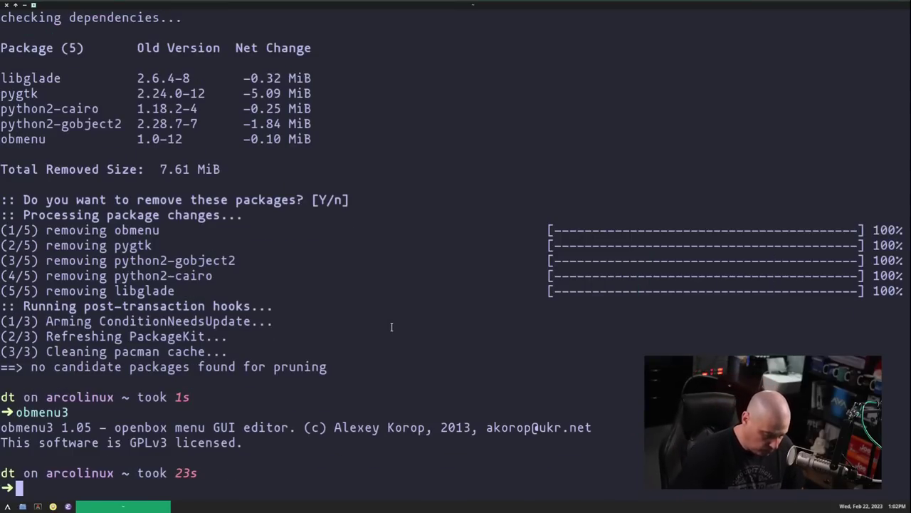
- Open .config/openbox/menu.xml in Vim
text(vim .)
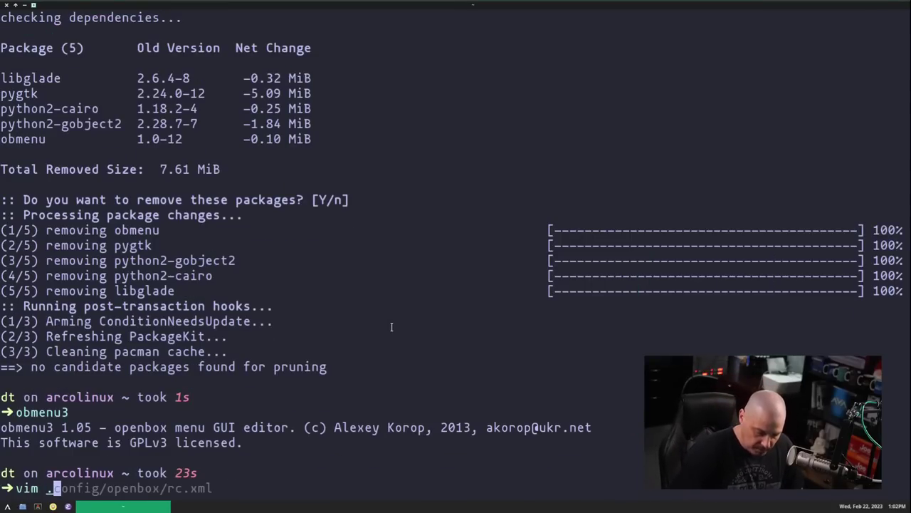
text(config/openopb)
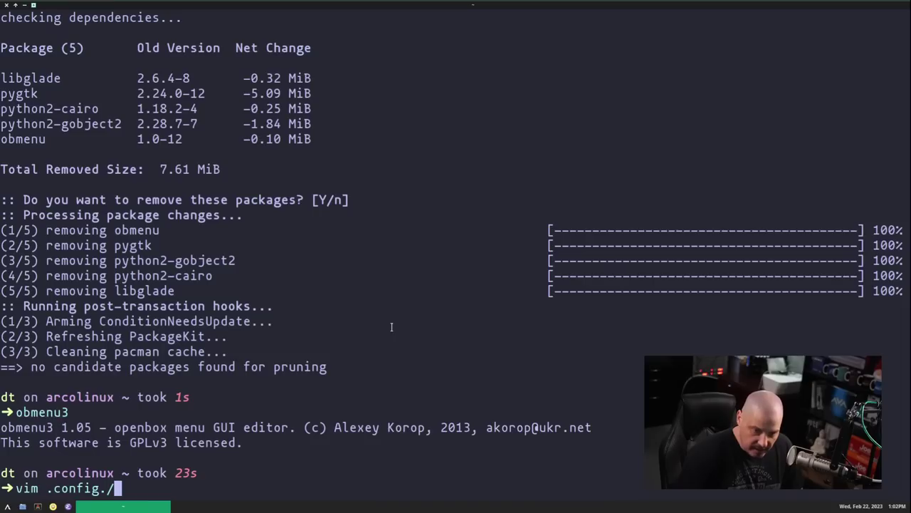
key(BackSpace)
key(BackSpace)
key(BackSpace)
text(box/)
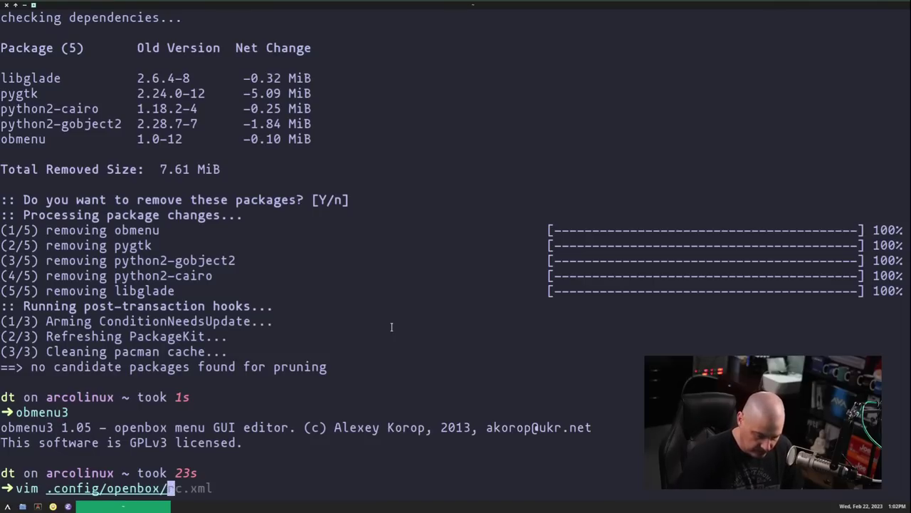
key(Tab)
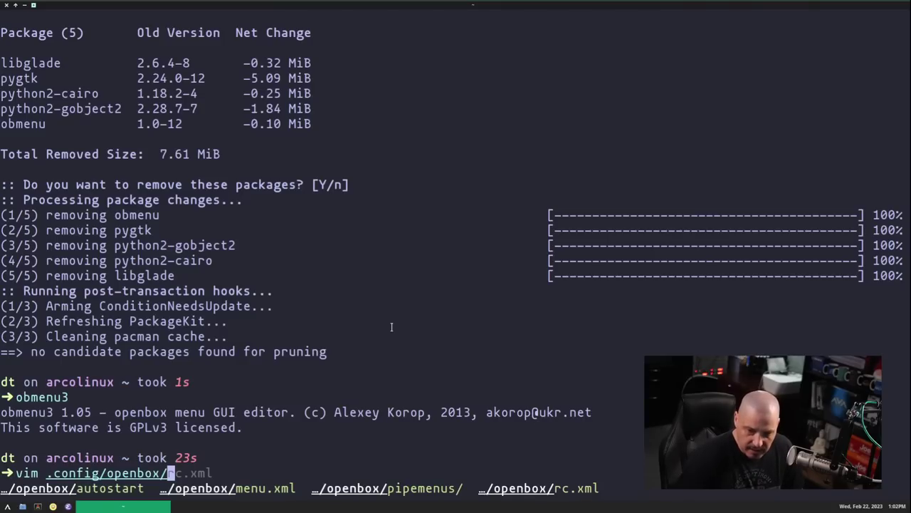
text(menu.xml)
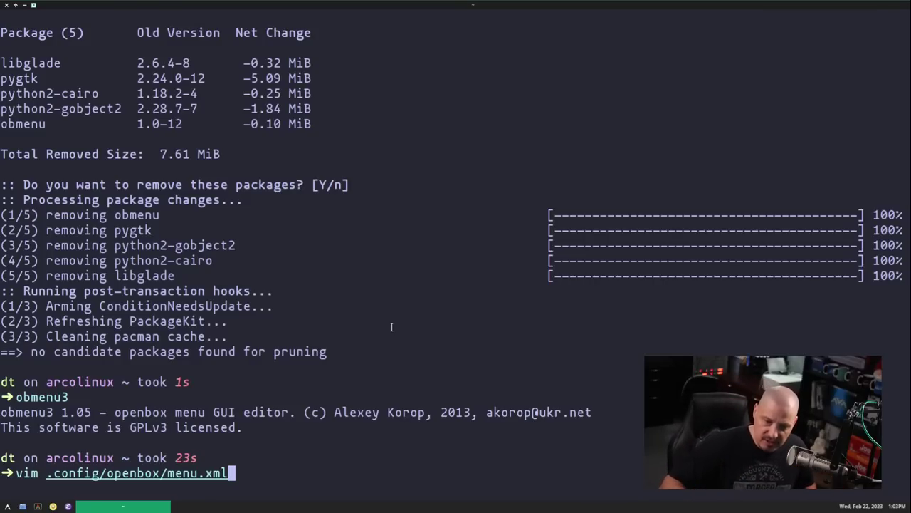
key(Return)
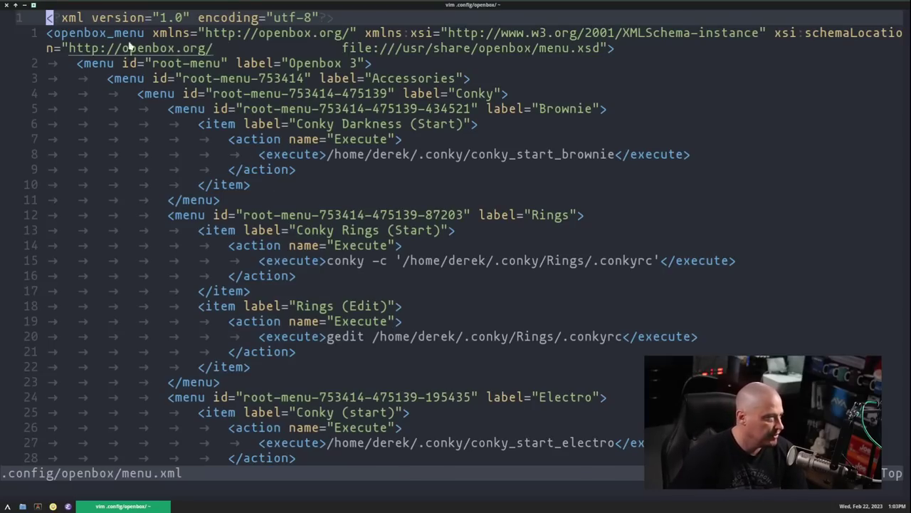
- Scroll down to the Graphics entries, glance at the Openbox menu, then quit Vim
scroll(583, 164, down, 20)
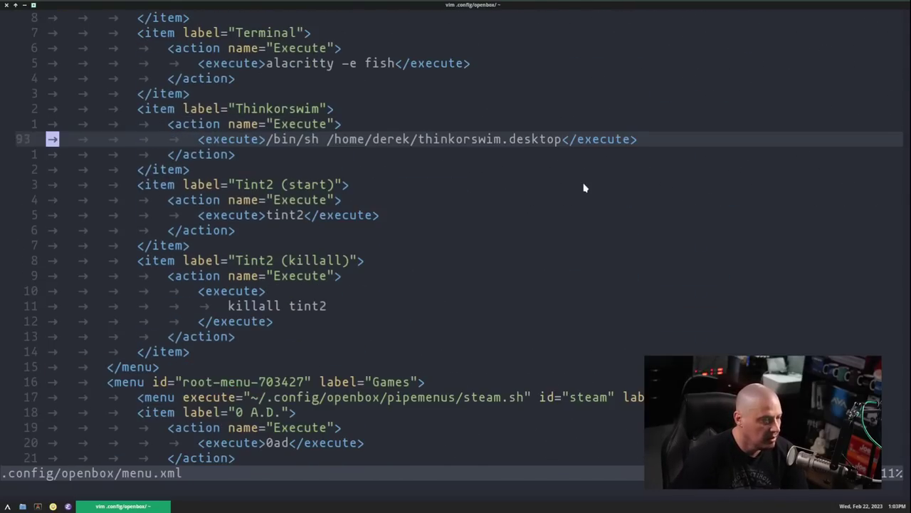
scroll(584, 187, down, 20)
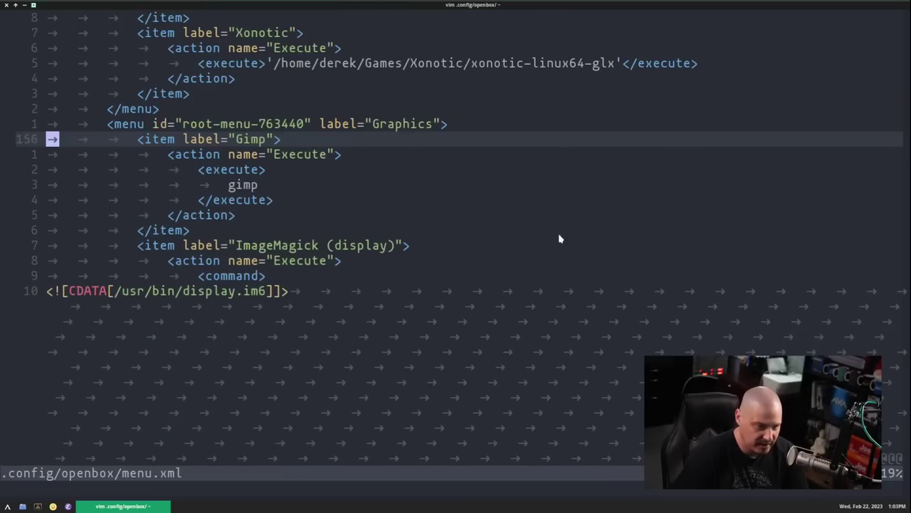
click(8, 506)
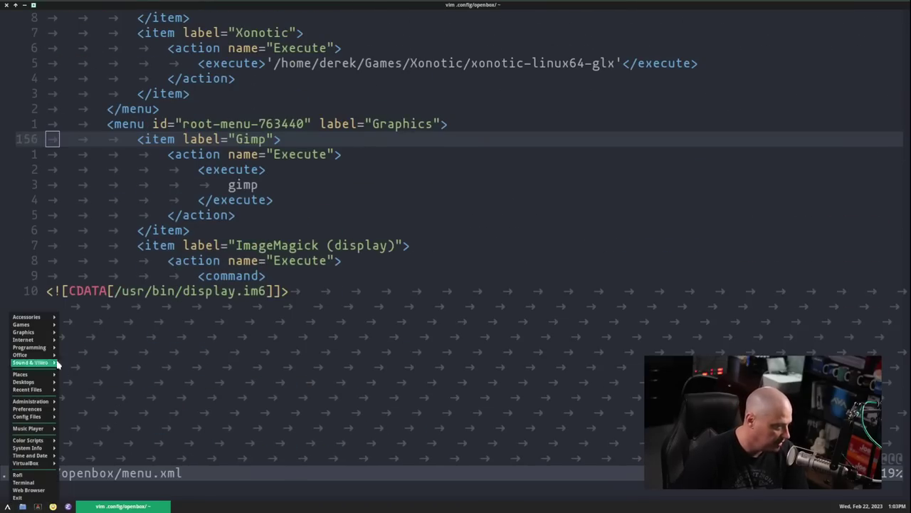
click(599, 212)
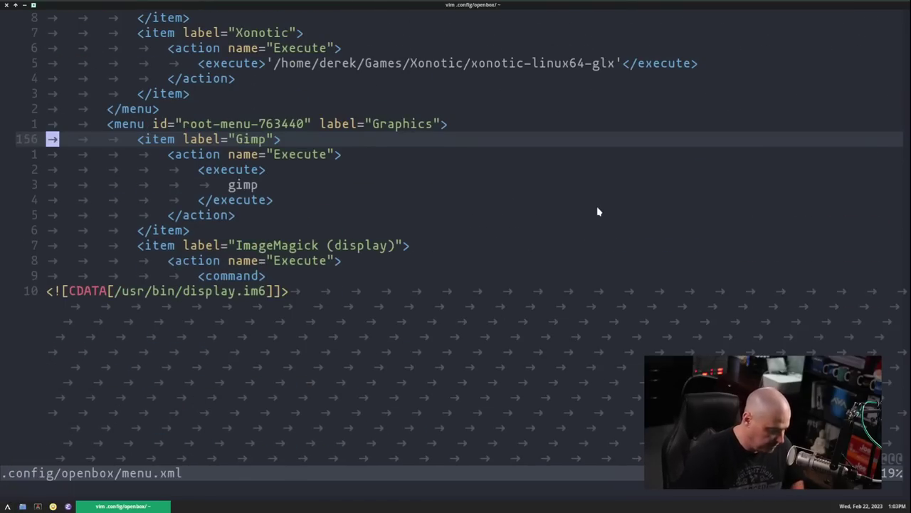
key(alt+F4)
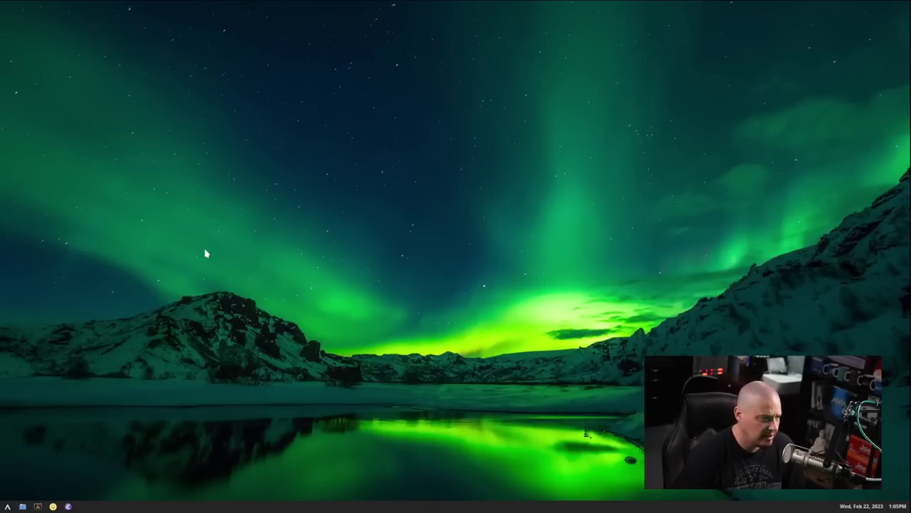
right_click(213, 197)
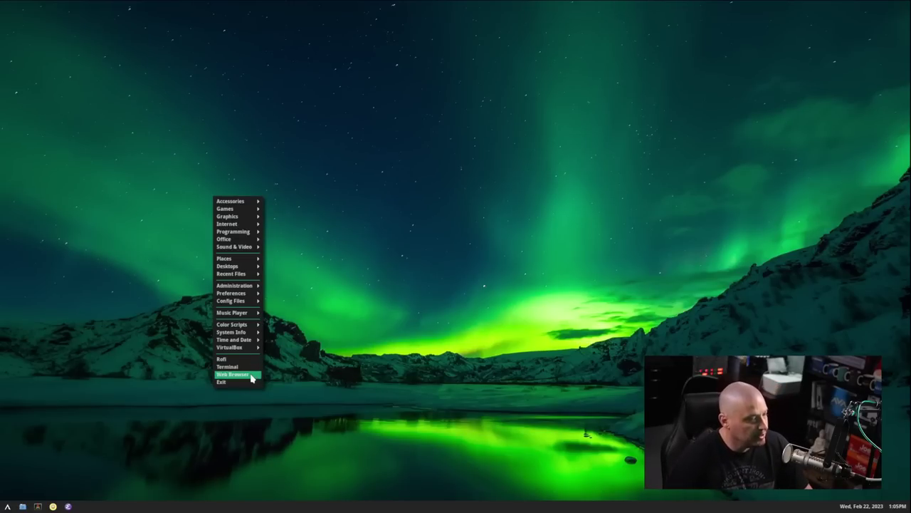
click(348, 340)
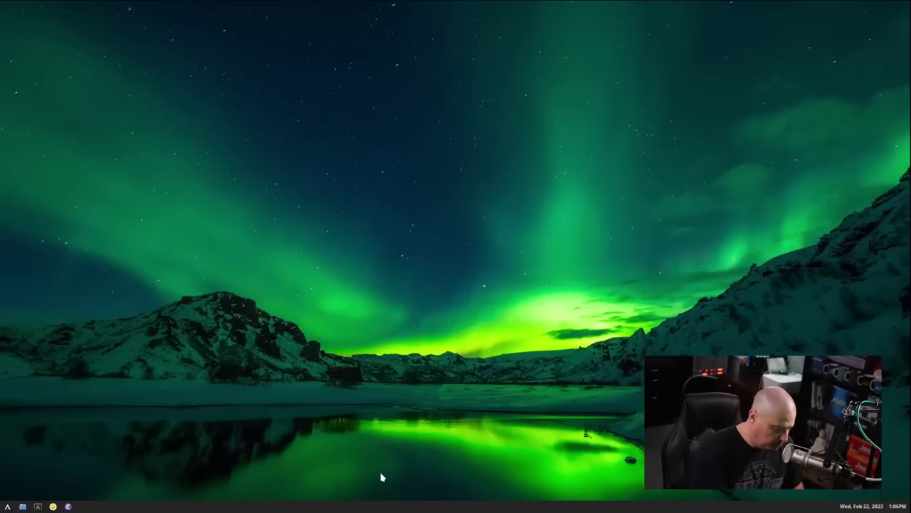
key(super+x)
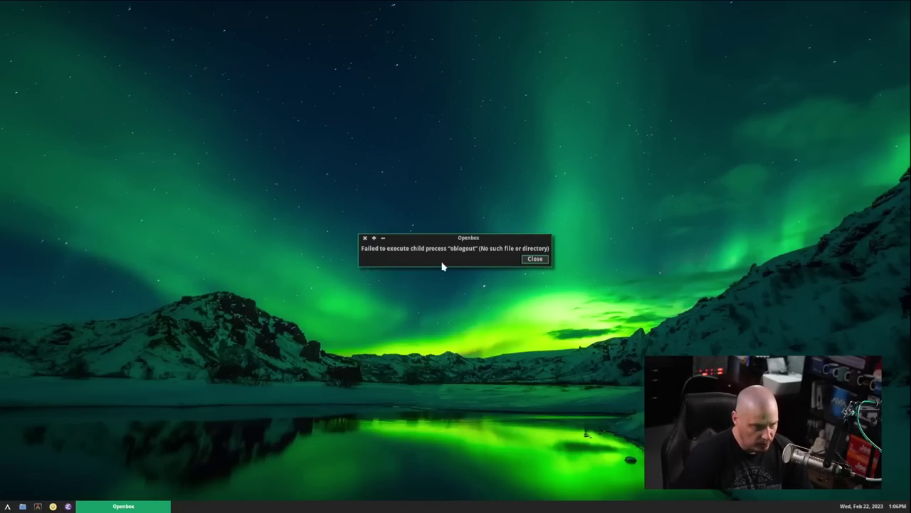
click(528, 259)
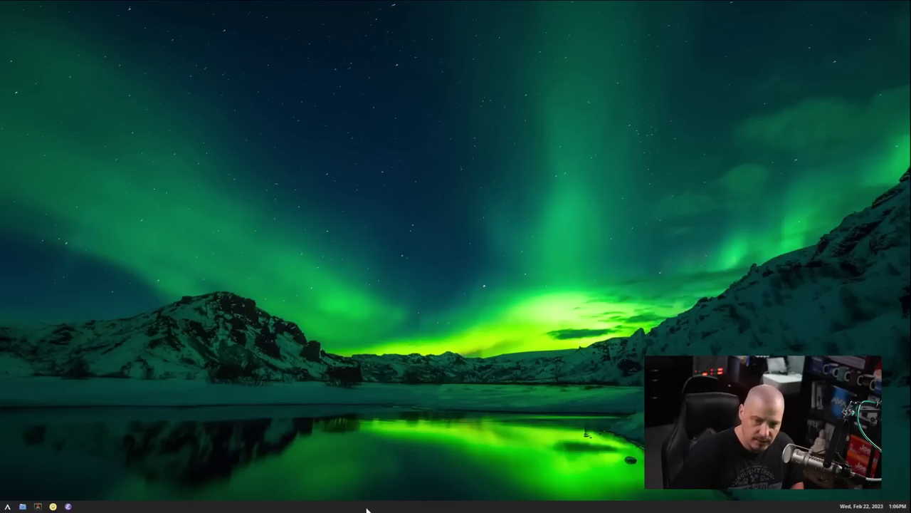
- Open a new terminal with a larger font, stretched to fill the screen
key(super+Return)
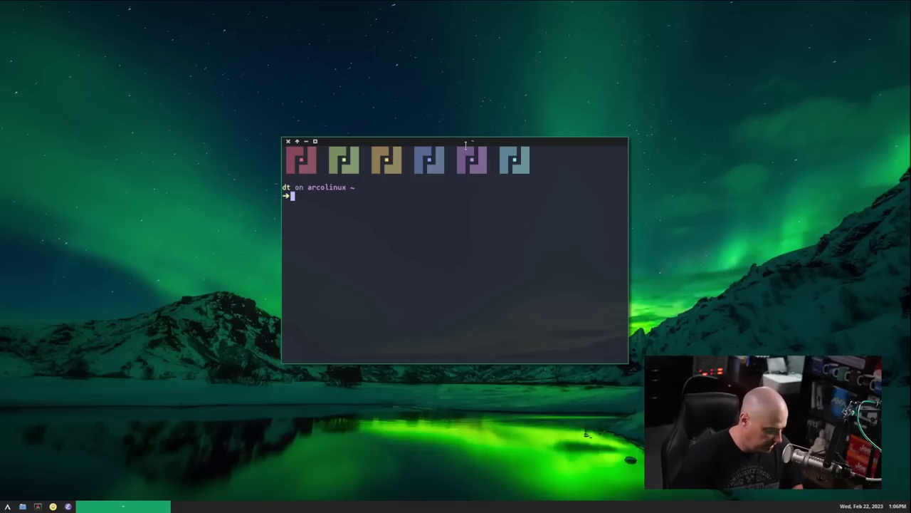
key(ctrl+equal)
key(ctrl+equal)
key(ctrl+equal)
key(ctrl+equal)
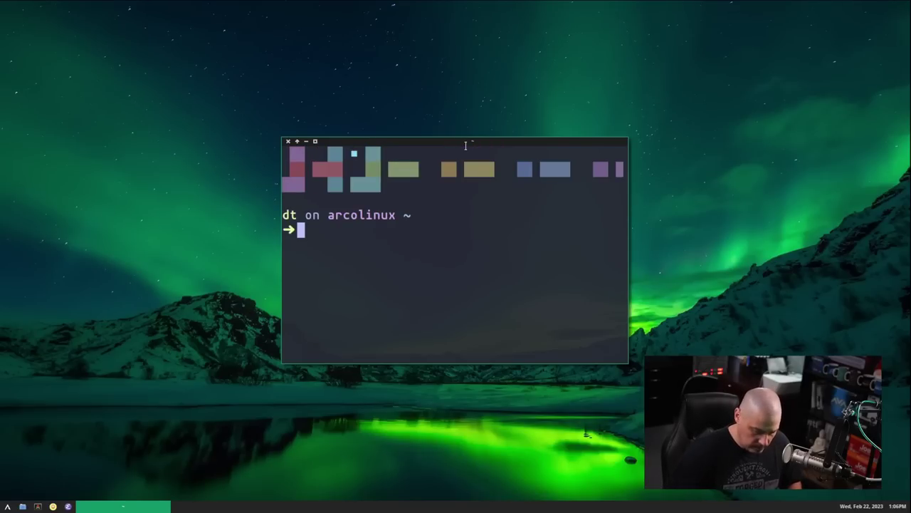
key(super+Up)
key(super+Down)
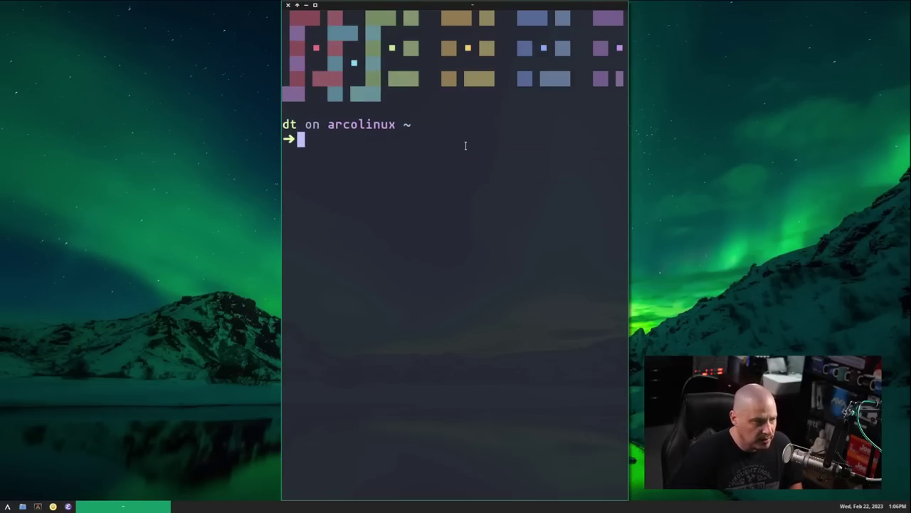
key(super+Left)
key(super+Right)
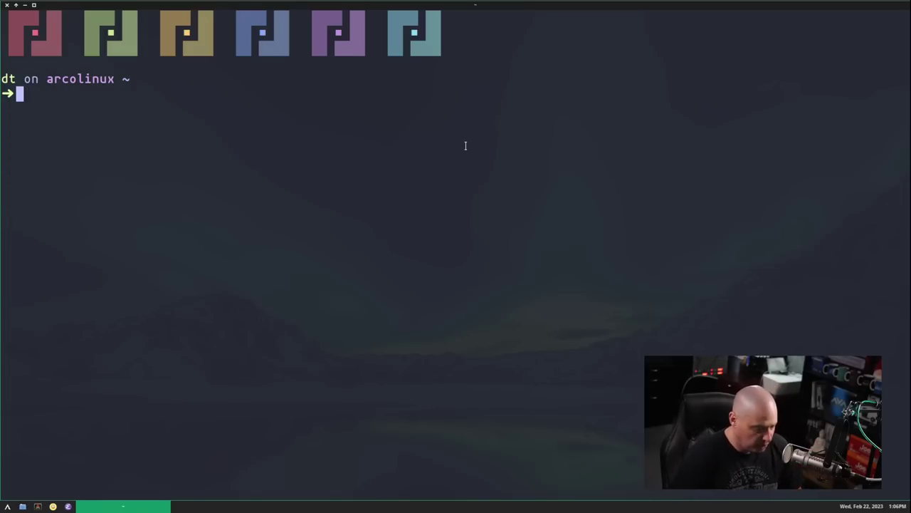
- Confirm oblogout is missing and try installing it with sudo pacman -S oblogout
text(oblogout)
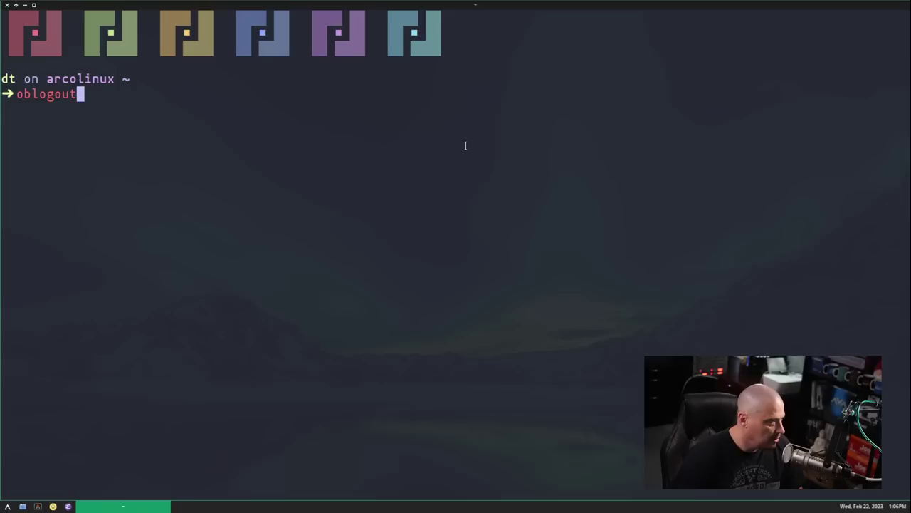
key(Return)
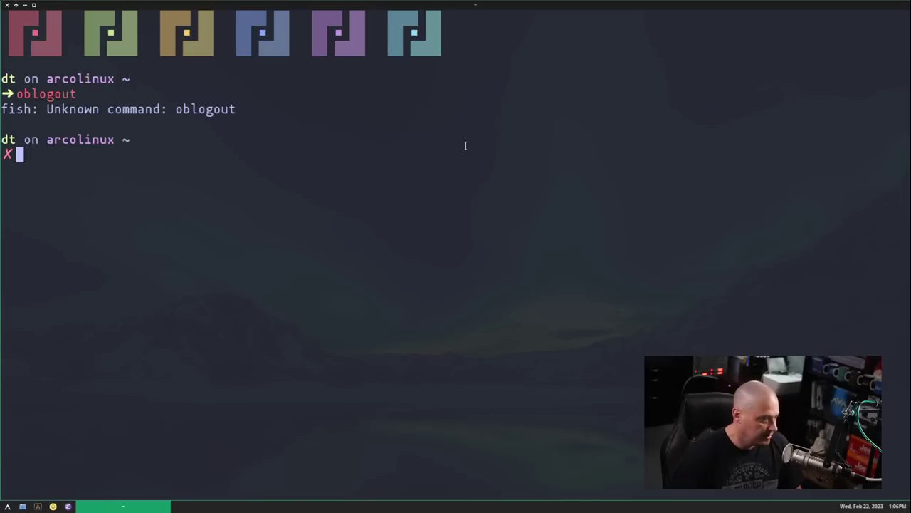
text(sudo pa)
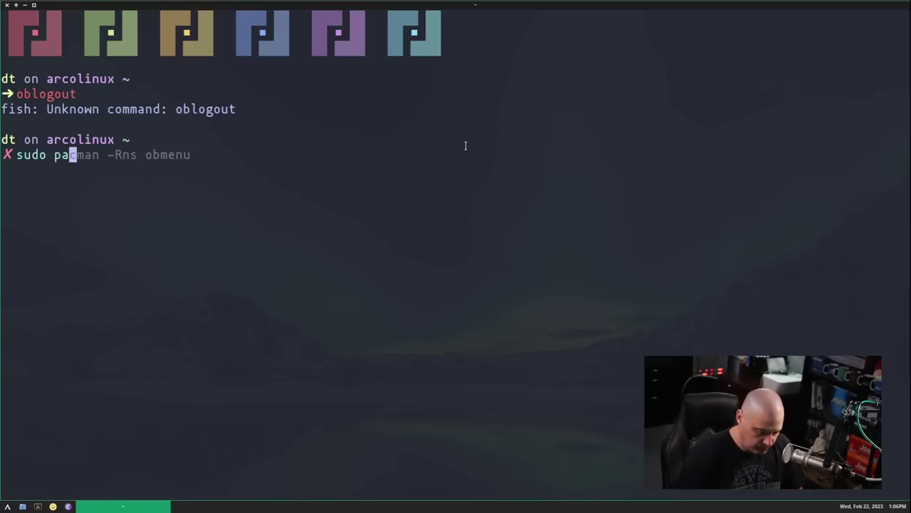
text(cman -S obl)
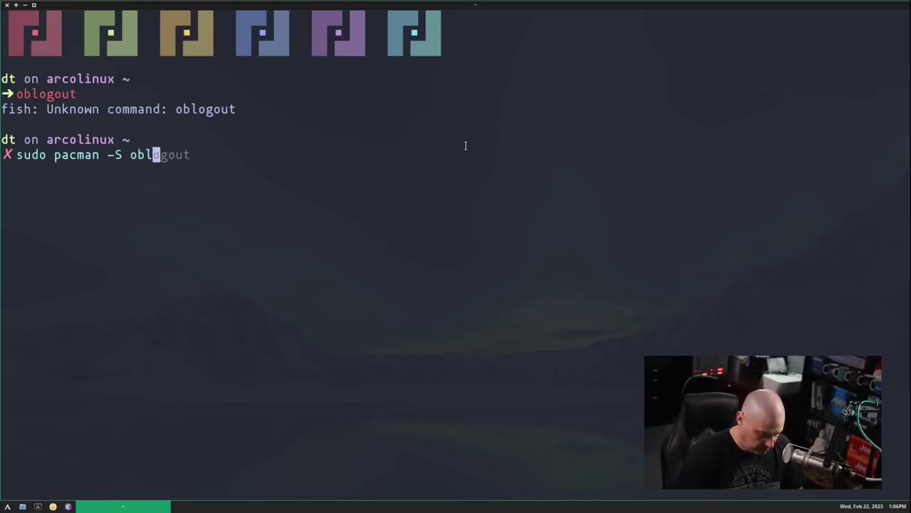
text(ogoout)
key(Return)
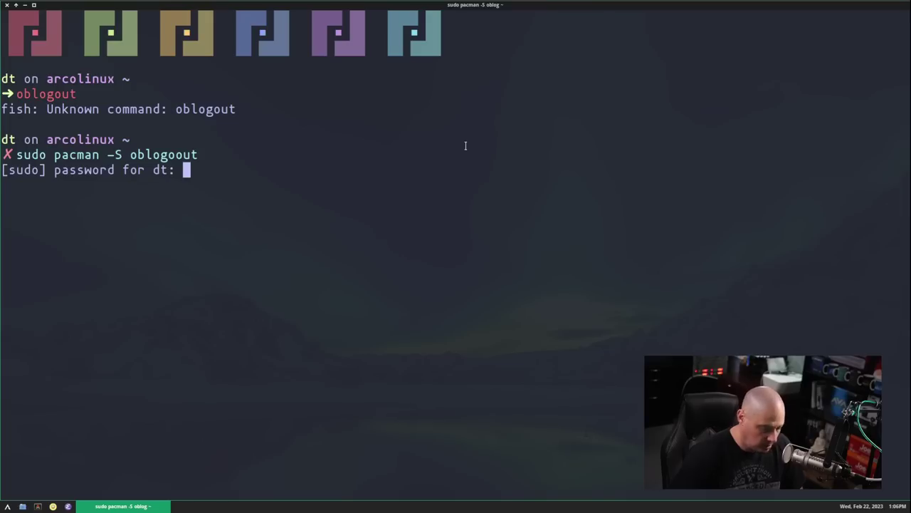
key(Return)
key(Up)
key(Left)
key(Left)
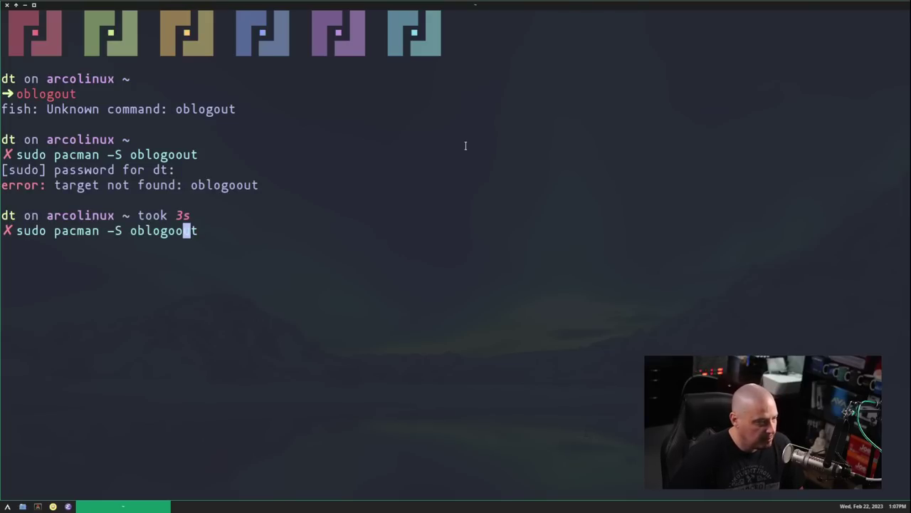
key(BackSpace)
key(Return)
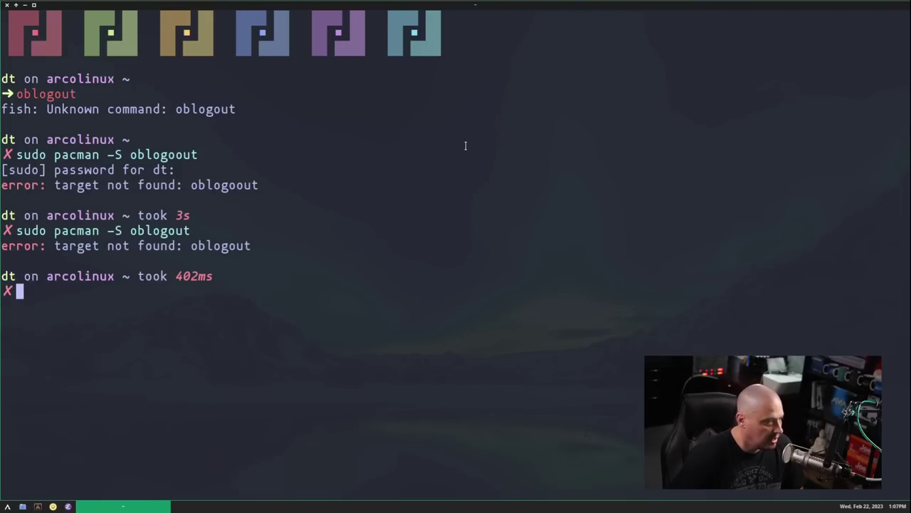
- Rerun the install through the AUR as paru -S oblogout
key(Up)
key(Left)
key(Left)
key(Left)
key(Left)
key(Left)
key(Left)
key(Left)
key(Left)
key(BackSpace)
key(BackSpace)
key(BackSpace)
key(BackSpace)
key(BackSpace)
key(BackSpace)
key(BackSpace)
key(BackSpace)
key(BackSpace)
key(BackSpace)
key(BackSpace)
key(BackSpace)
key(BackSpace)
key(BackSpace)
key(BackSpace)
text(paru -S)
key(Return)
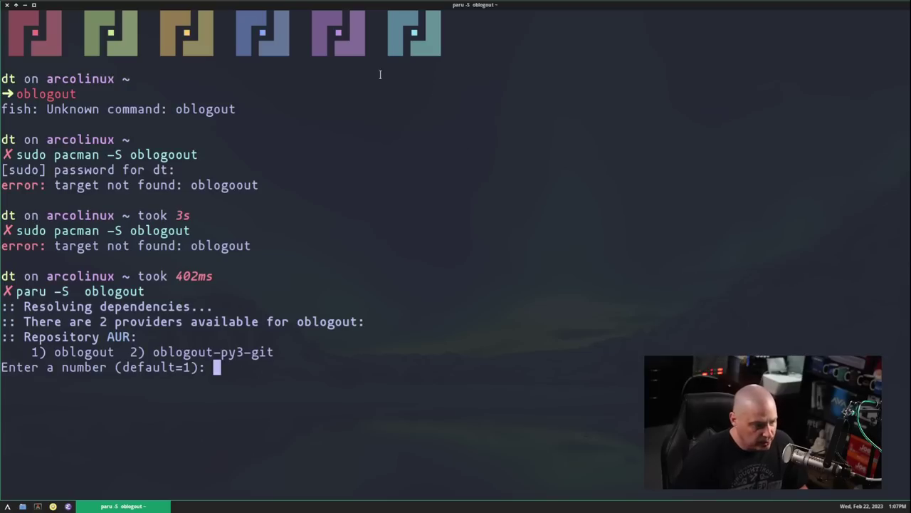
- Pick provider 2, oblogout-py3-git, review the build files, and confirm installation
drag(151, 352, 278, 352)
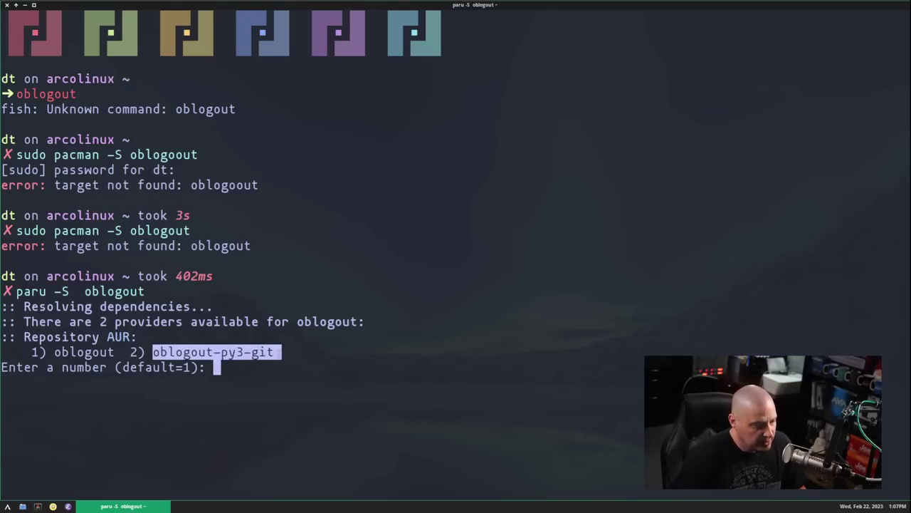
click(279, 378)
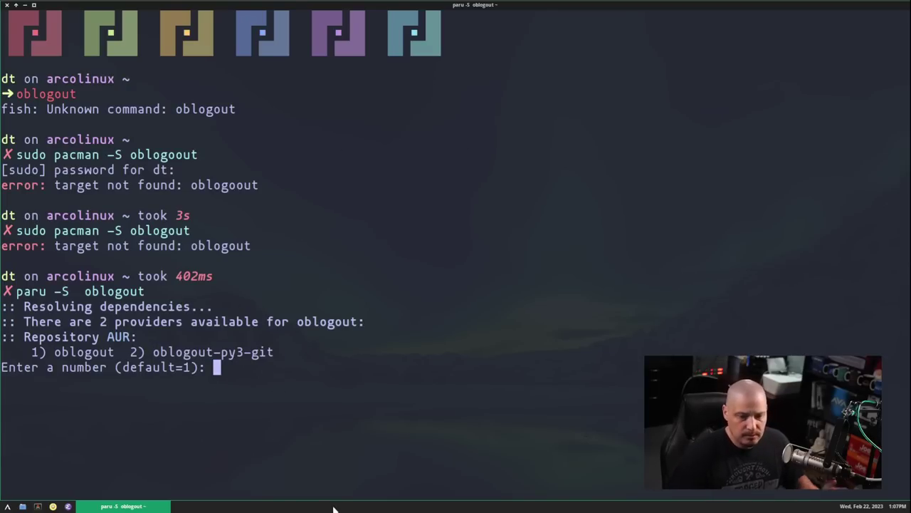
text(2)
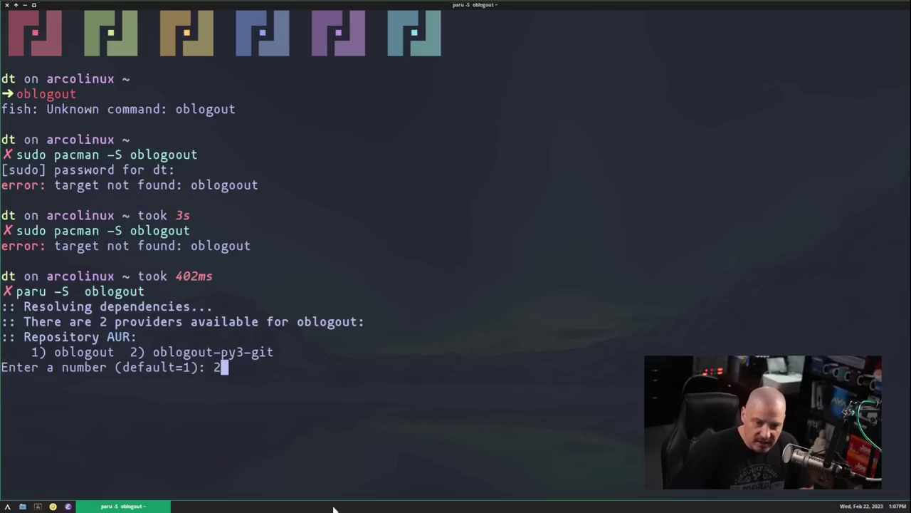
key(Return)
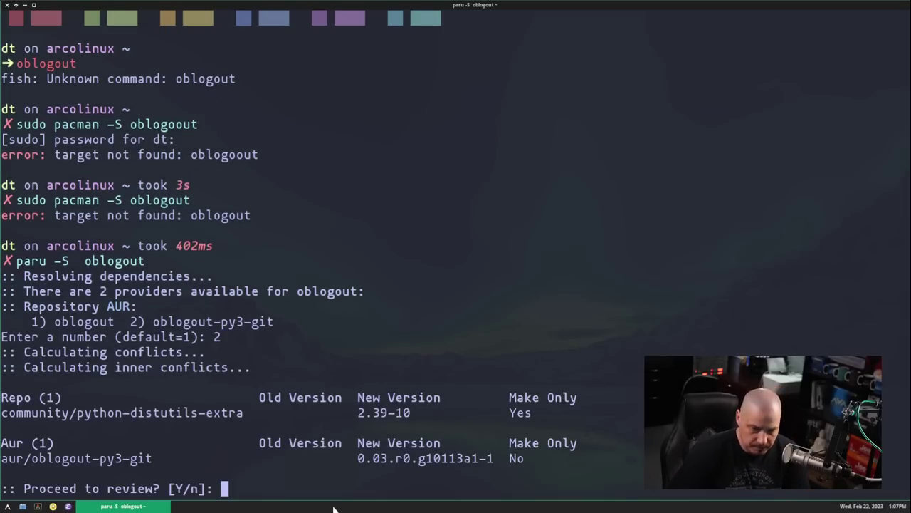
key(Return)
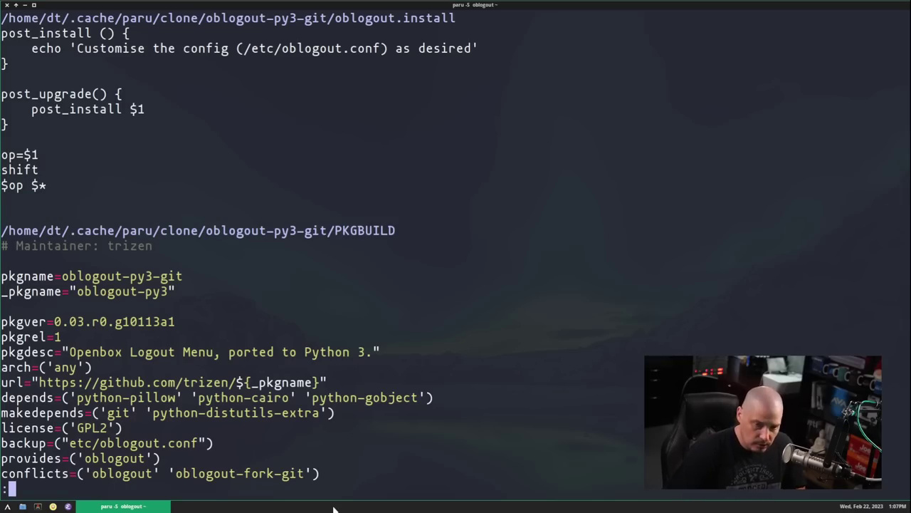
key(q)
key(Return)
key(Return)
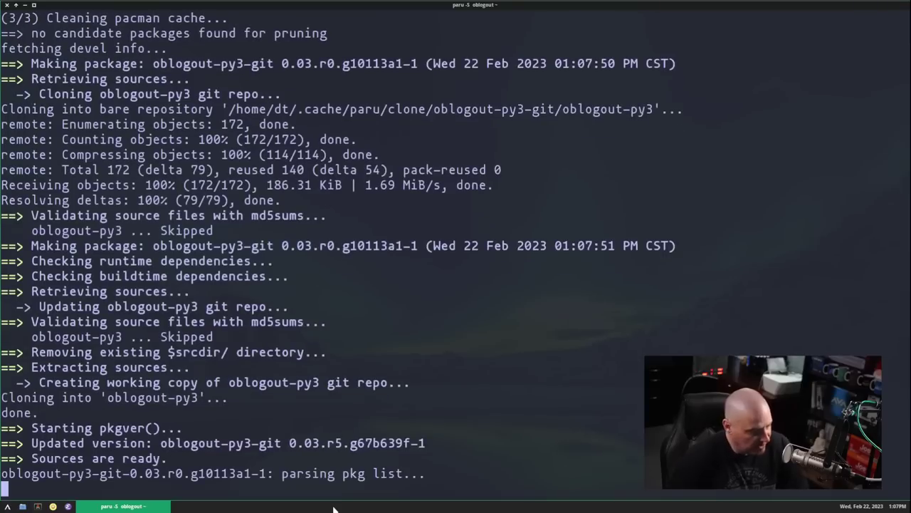
- Run oblogout, cancel its overlay, reopen and cancel it with super+x, then close the terminal
text(oblogout)
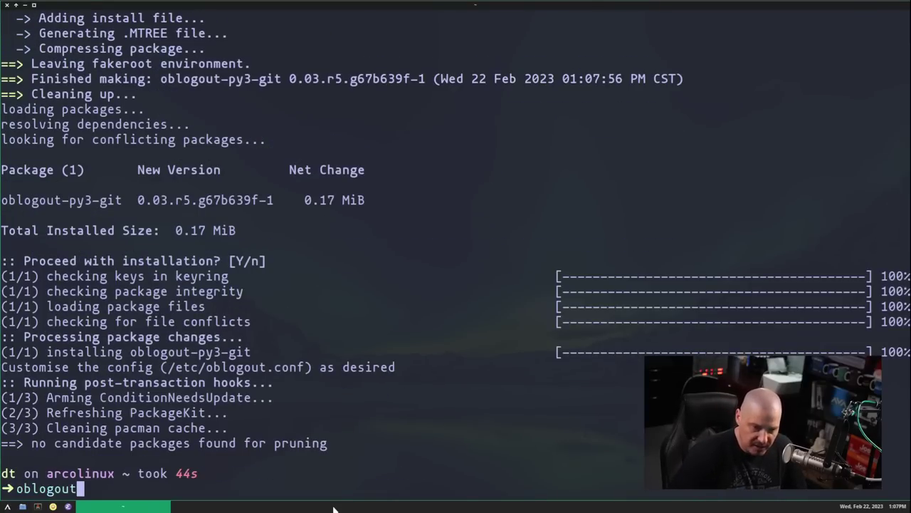
key(Return)
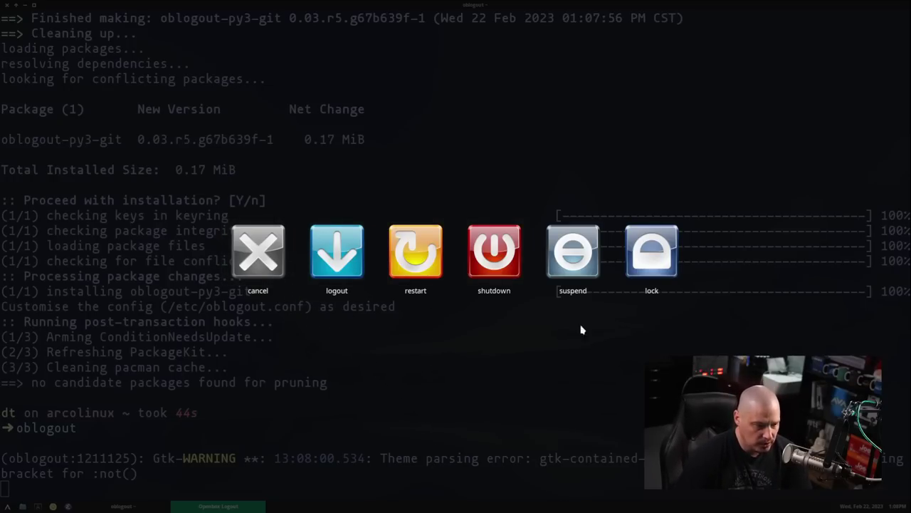
click(247, 261)
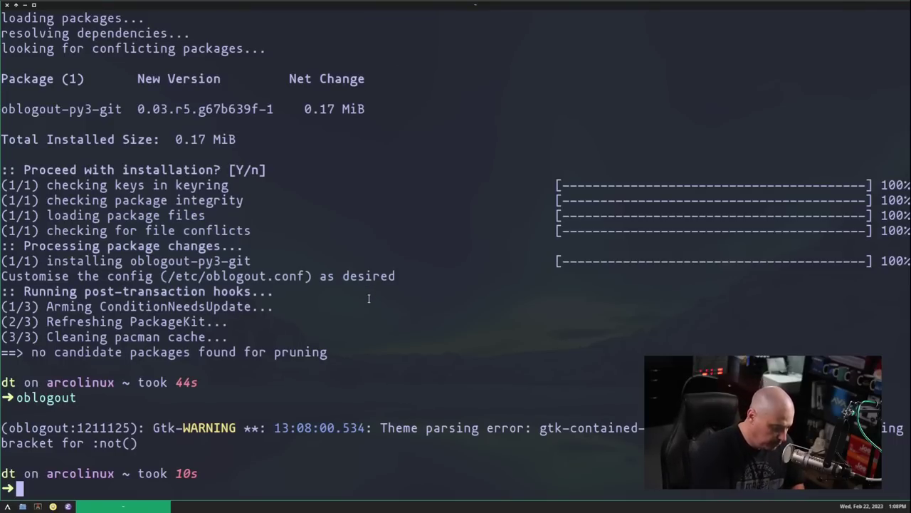
key(super+x)
click(250, 267)
click(8, 5)
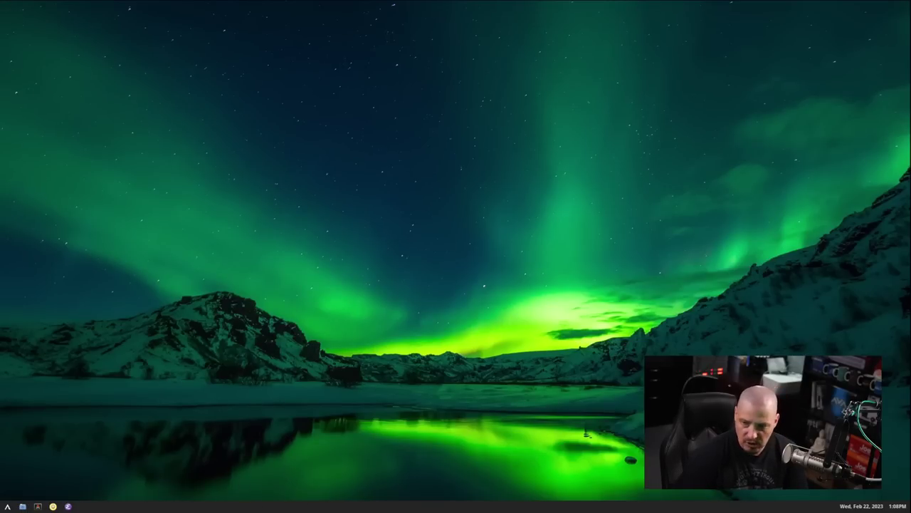
- Move PCManFM to the upper left, browse into ~/.config/openbox, and bring up autostart's context menu
drag(900, 154, 182, 47)
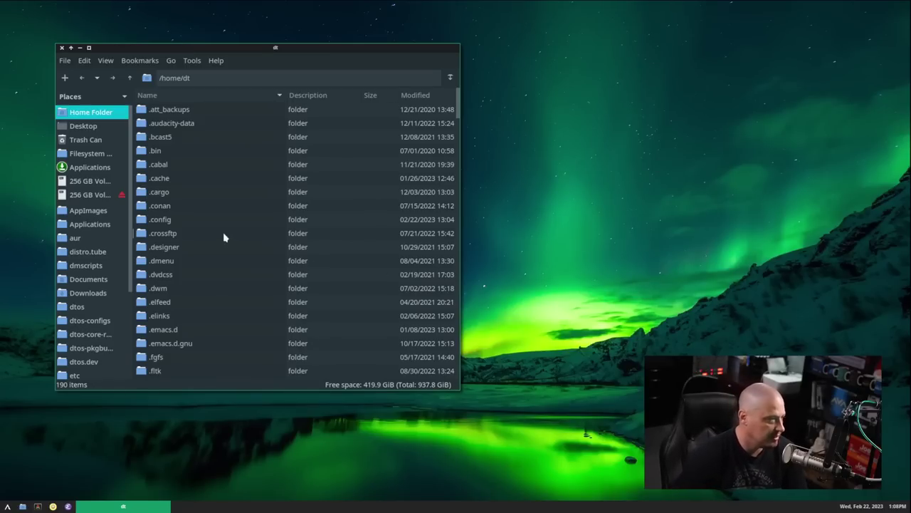
double_click(179, 221)
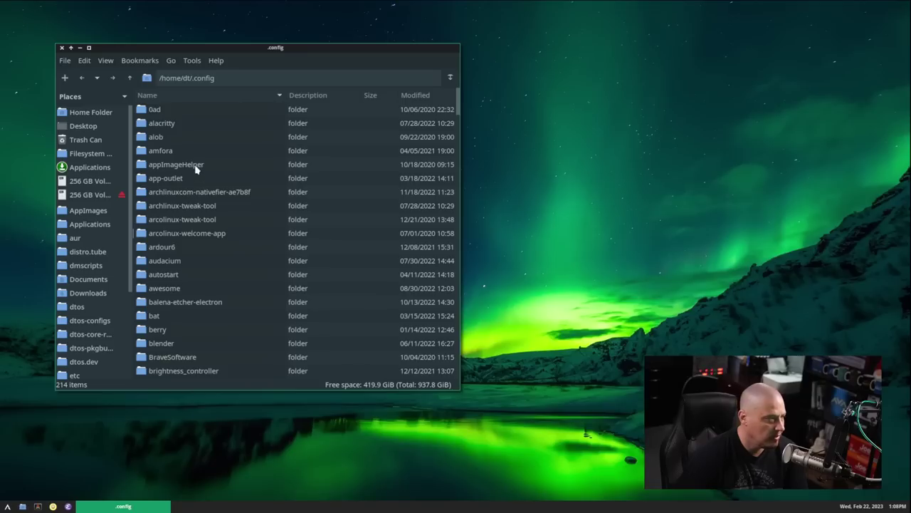
scroll(208, 126, down, 20)
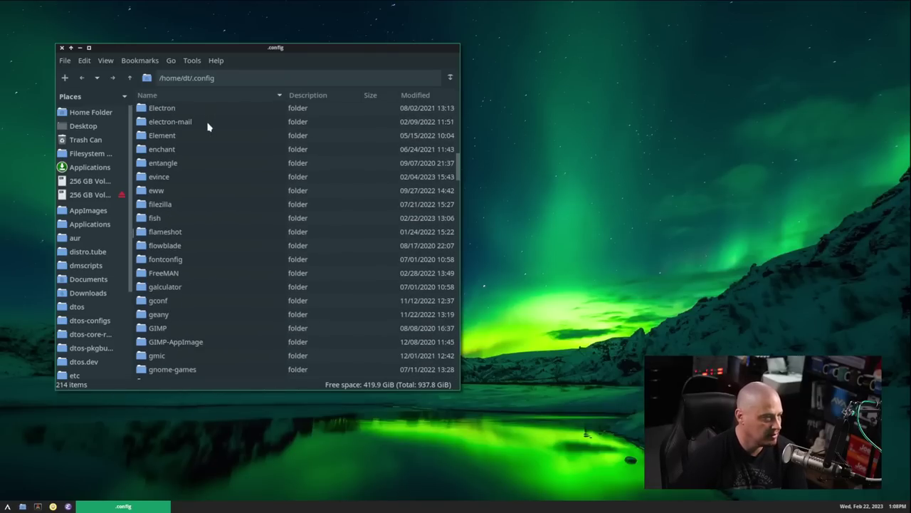
scroll(221, 198, down, 6)
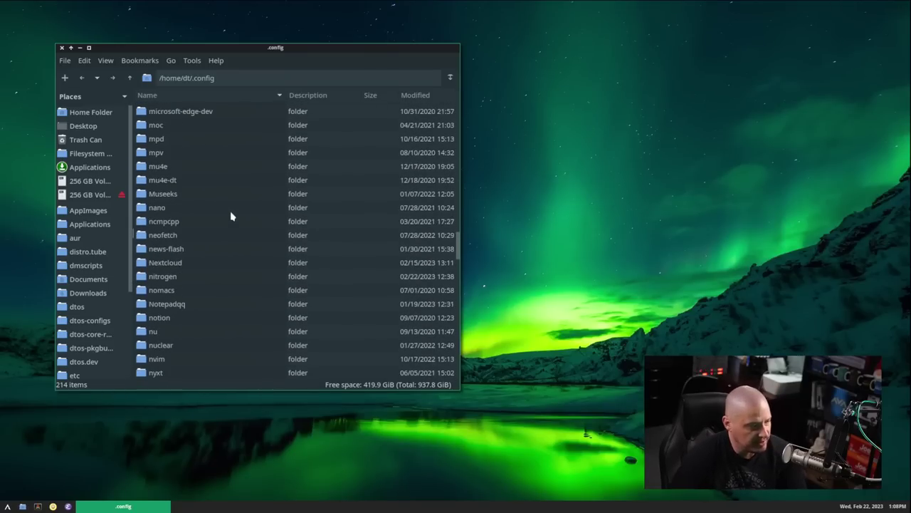
scroll(194, 324, down, 4)
double_click(193, 325)
click(182, 126)
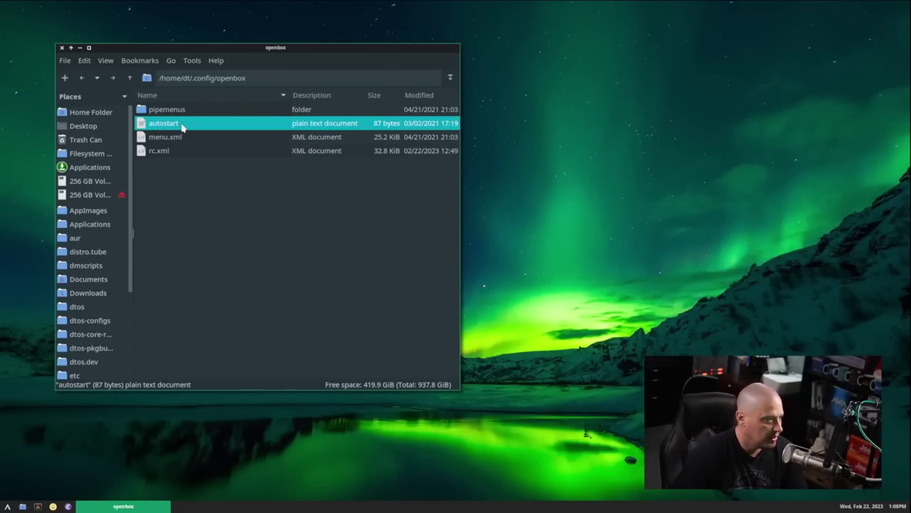
right_click(182, 126)
- Open autostart in Neovim in a maximized terminal with a larger font
mouse_move(222, 146)
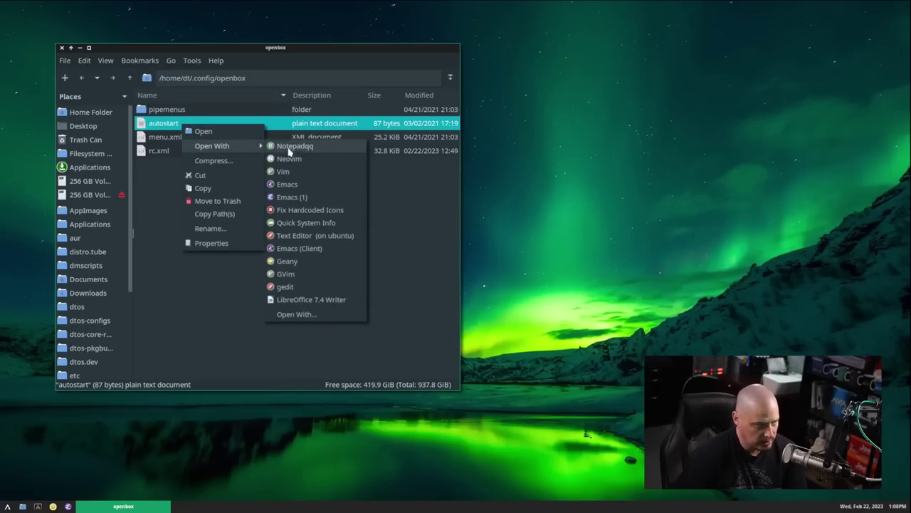
click(289, 159)
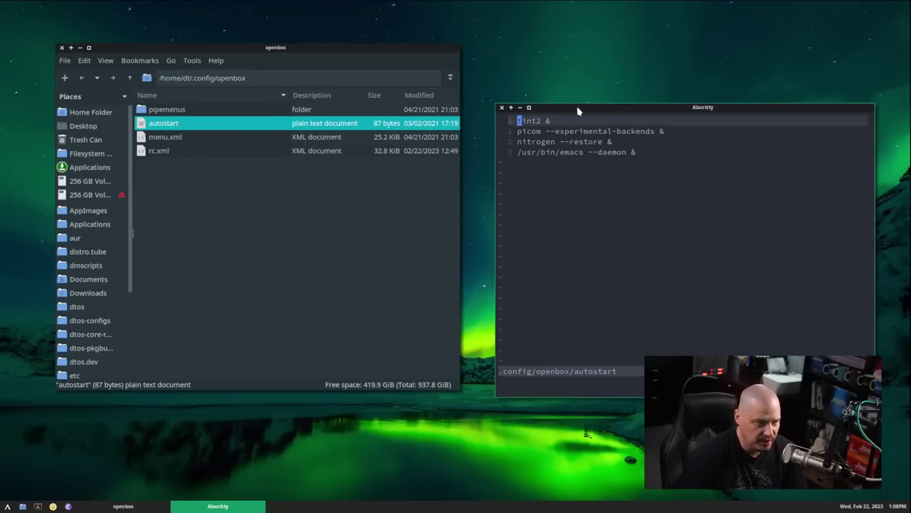
double_click(578, 108)
key(j)
key(j)
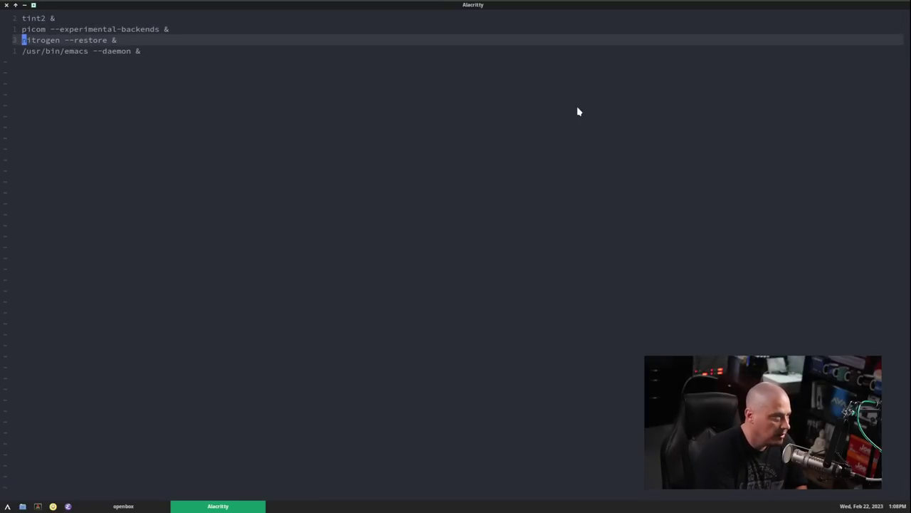
key(ctrl+equal)
key(ctrl+equal)
key(ctrl+equal)
key(ctrl+equal)
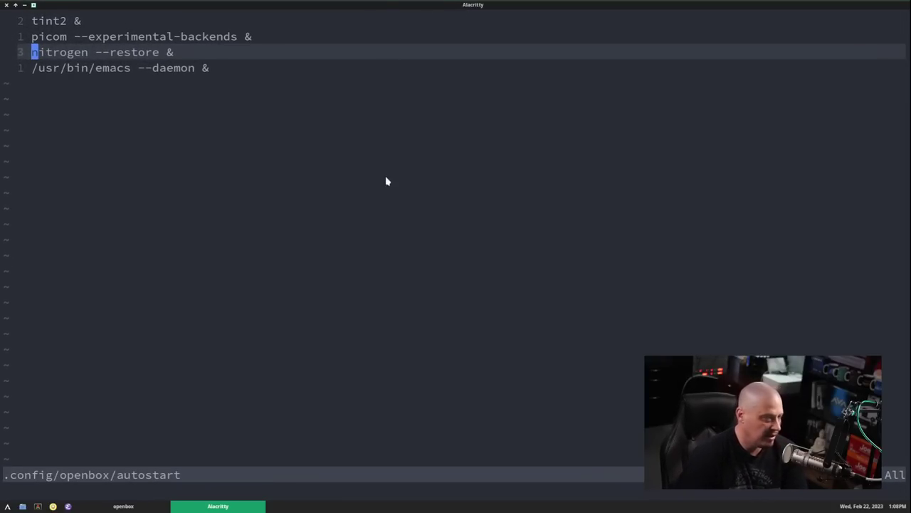
- Remove the --experimental-backends flag from the picom line and save the file
drag(81, 21, 37, 24)
click(79, 23)
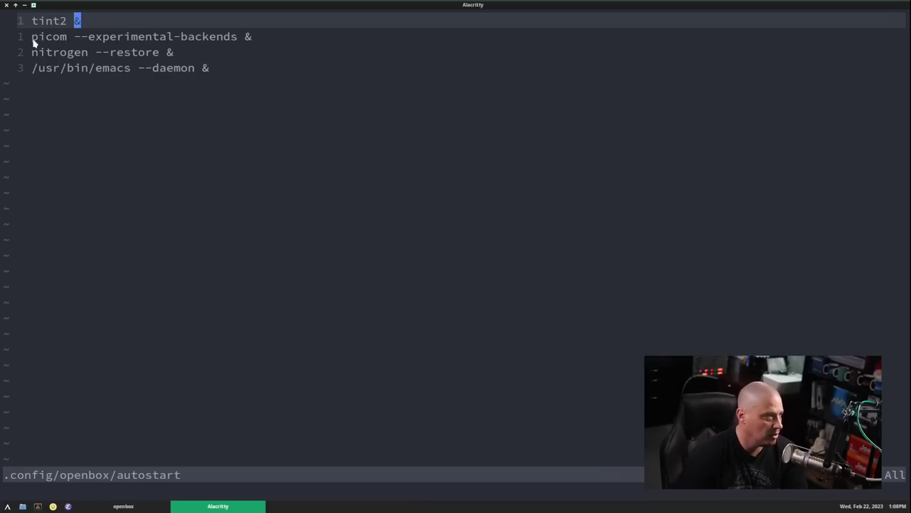
drag(32, 39, 254, 41)
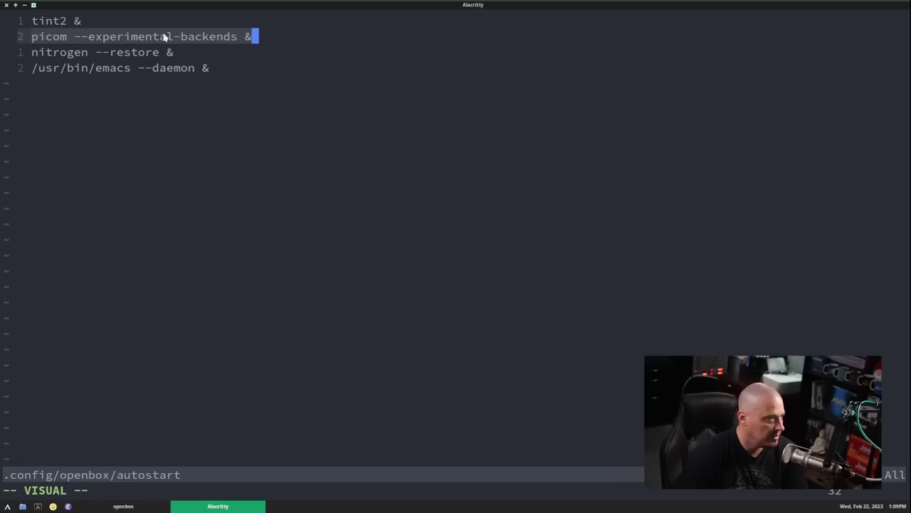
click(245, 39)
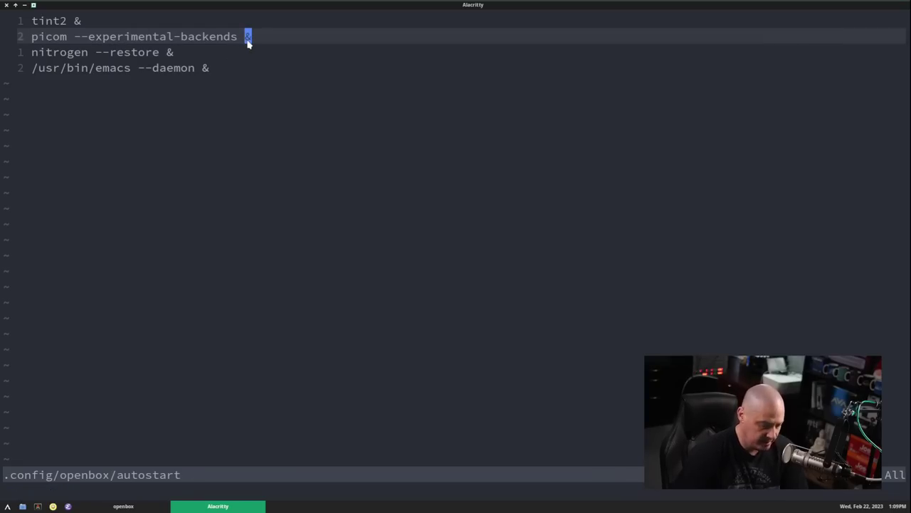
key(i)
key(BackSpace)
key(BackSpace)
key(BackSpace)
key(BackSpace)
key(BackSpace)
key(BackSpace)
key(BackSpace)
key(BackSpace)
key(BackSpace)
key(BackSpace)
key(BackSpace)
key(BackSpace)
key(BackSpace)
key(BackSpace)
key(BackSpace)
key(BackSpace)
key(BackSpace)
key(BackSpace)
key(BackSpace)
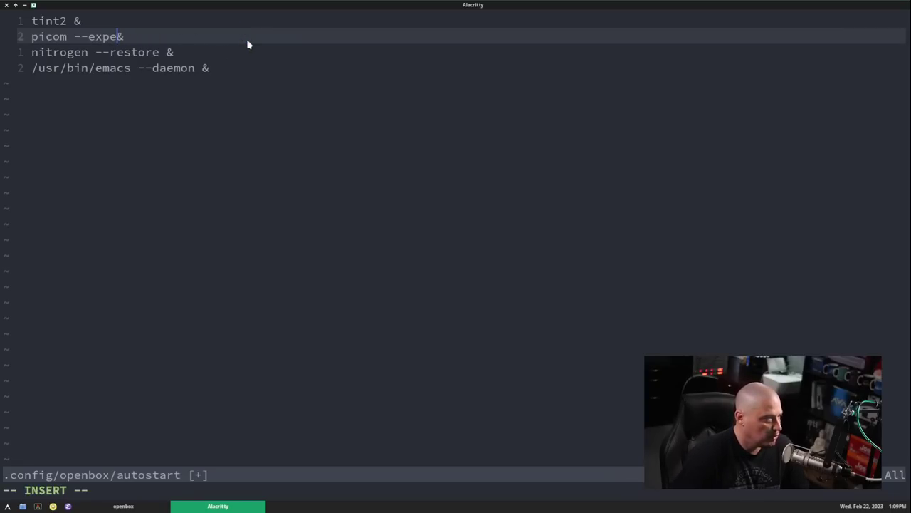
key(BackSpace)
key(BackSpace)
key(BackSpace)
key(BackSpace)
key(BackSpace)
key(Escape)
text(:w)
key(Return)
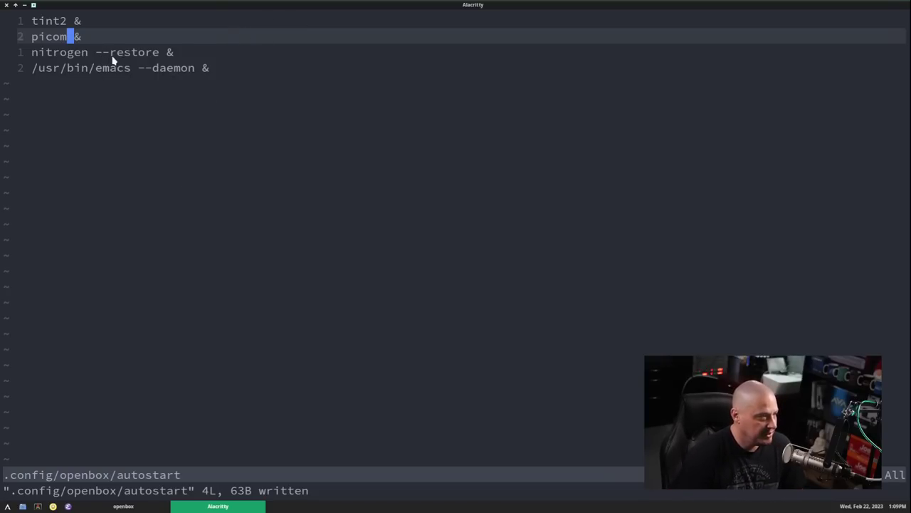
- Restore the terminal to its smaller window beside the file manager
double_click(484, 6)
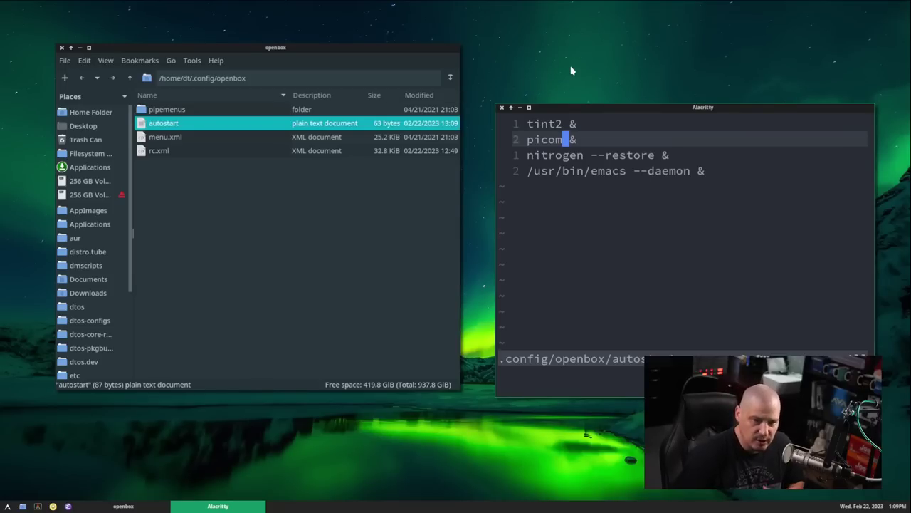
double_click(575, 108)
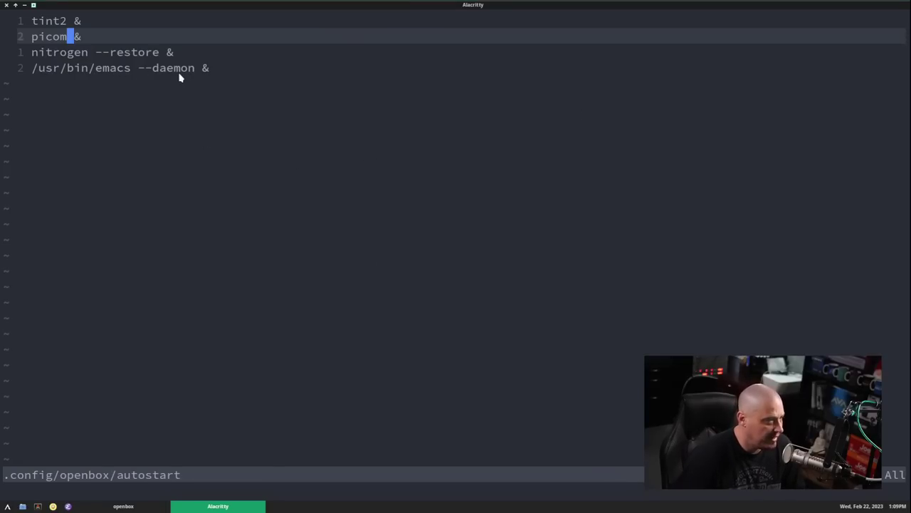
double_click(469, 5)
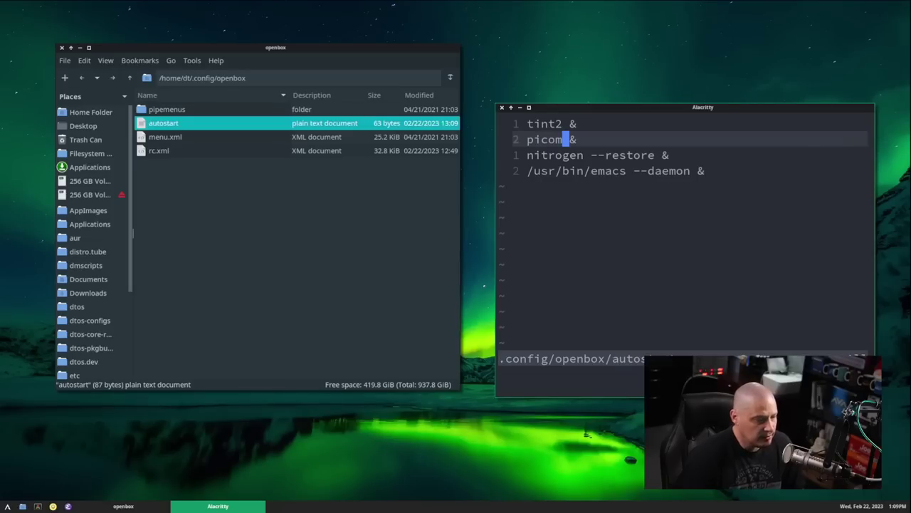
click(68, 506)
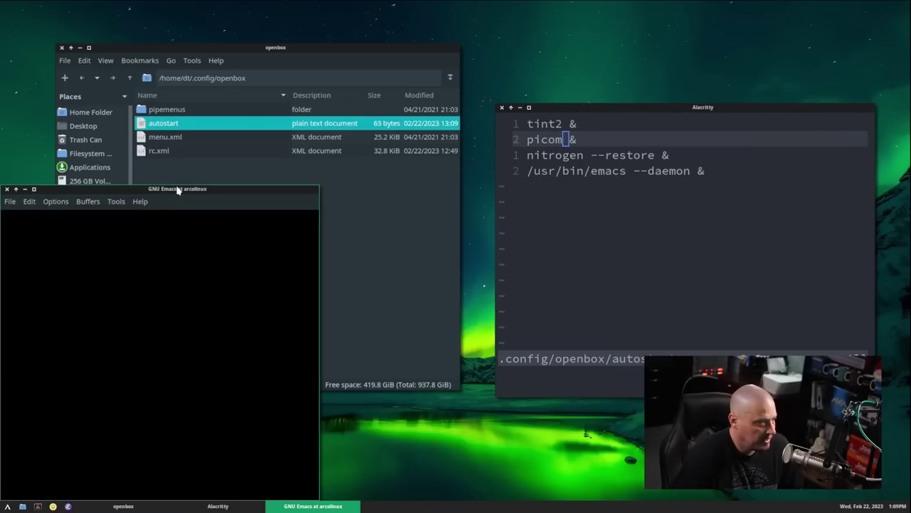
drag(177, 189, 493, 49)
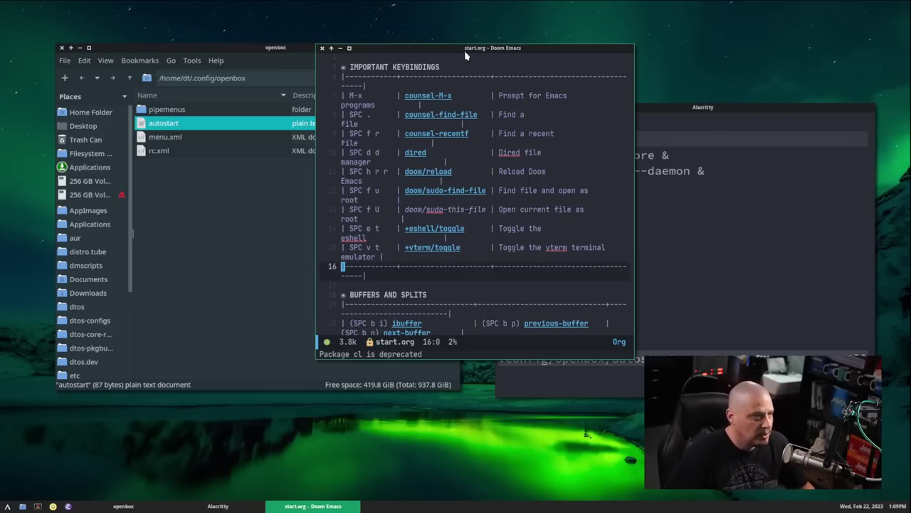
- Close the test Emacs window and browse from home into ~/.config/tint2
click(324, 49)
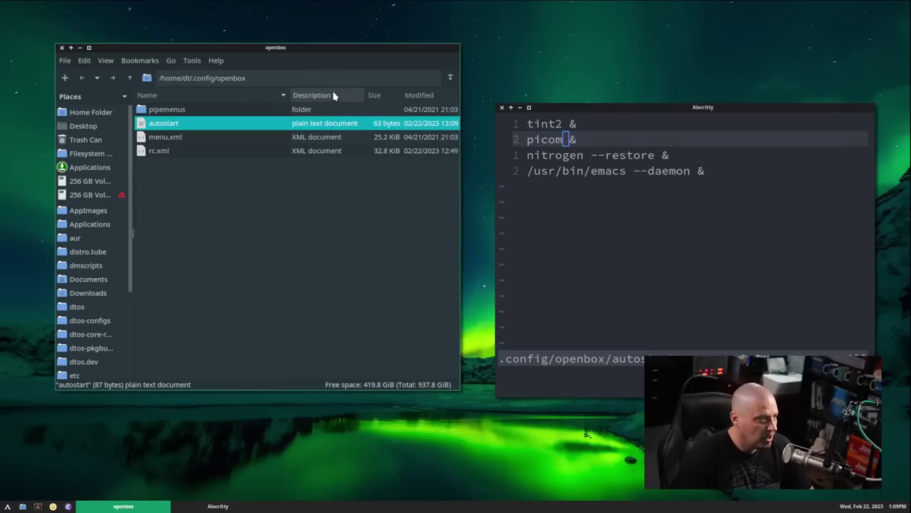
click(130, 79)
click(130, 78)
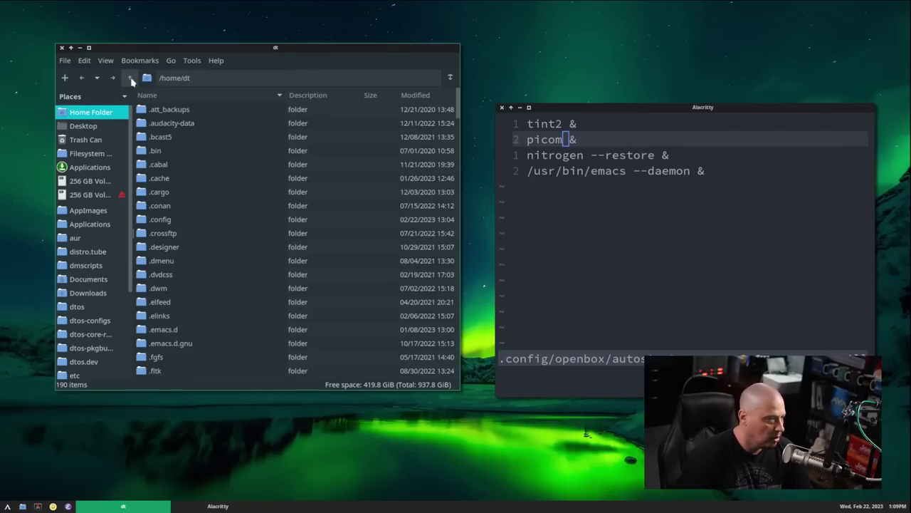
double_click(180, 224)
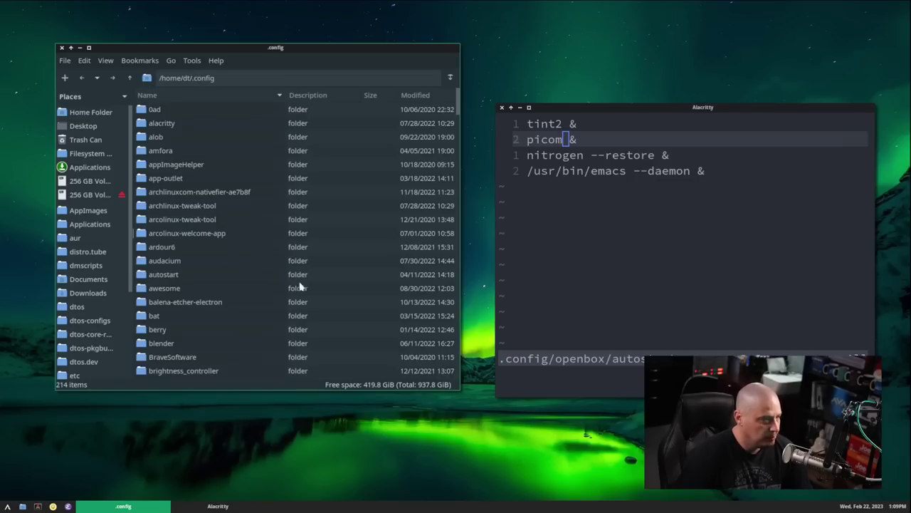
scroll(306, 284, down, 5)
drag(457, 145, 460, 309)
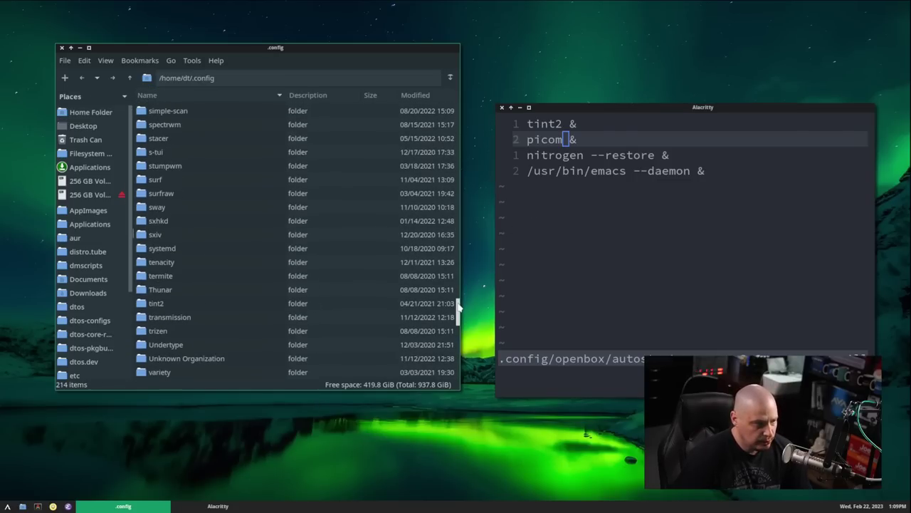
click(158, 314)
double_click(159, 314)
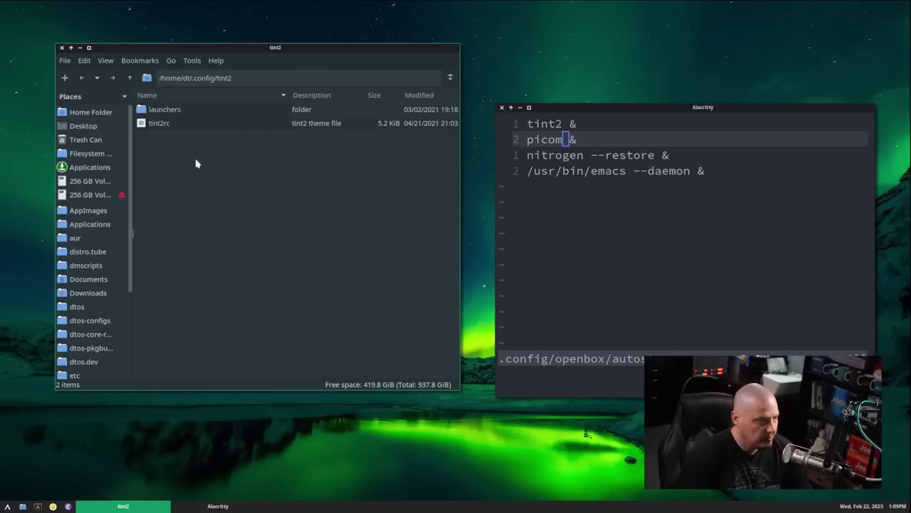
- Open the Emacs launcher in the launchers folder with Neovim
double_click(185, 114)
click(173, 138)
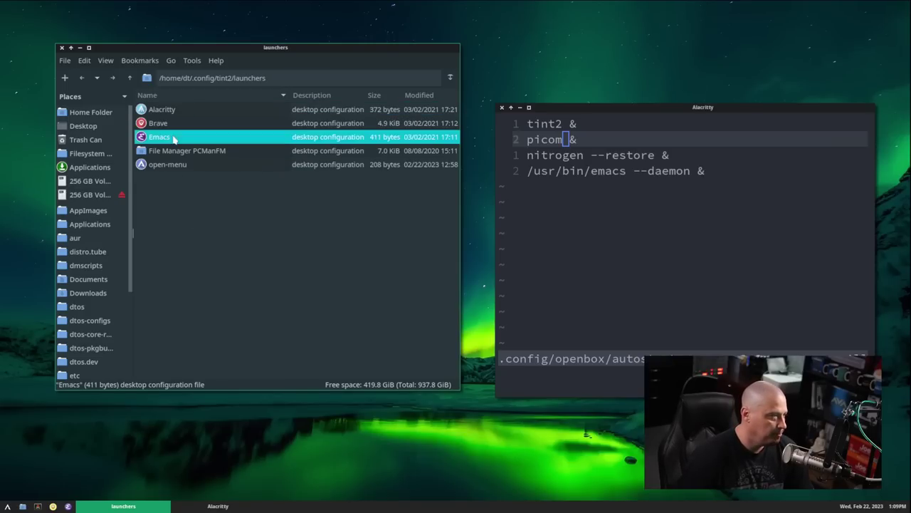
right_click(175, 138)
mouse_move(218, 158)
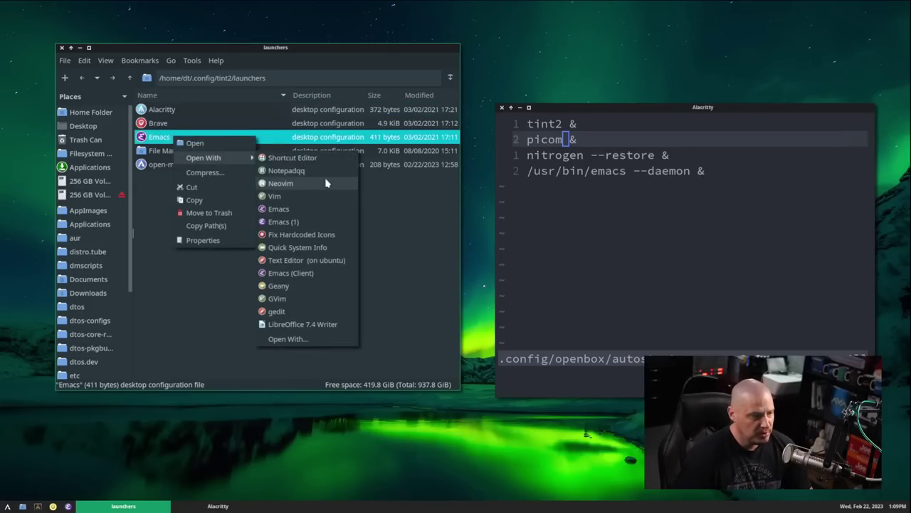
click(327, 185)
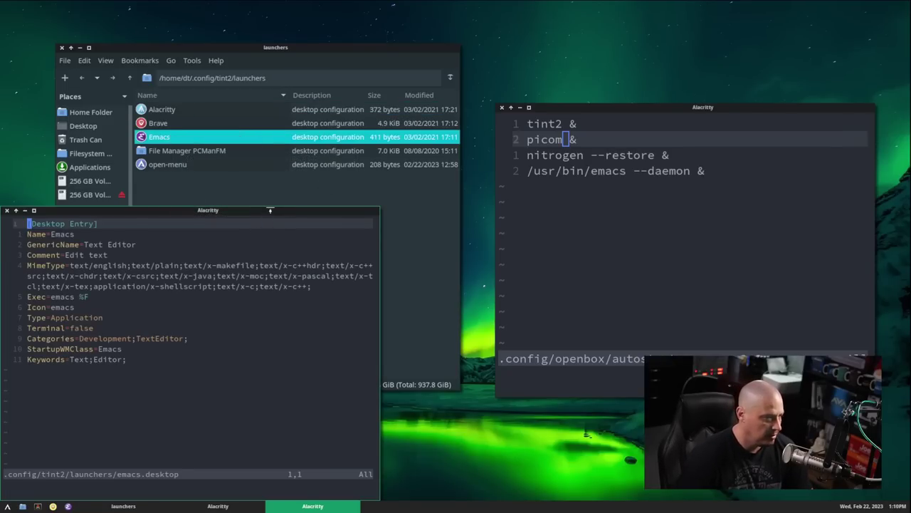
- Maximize the editor, enlarge the font, and rename Name=Emacs to Emacsclient
double_click(264, 209)
key(ctrl+equal)
key(ctrl+equal)
key(ctrl+equal)
key(ctrl+equal)
key(ctrl+equal)
key(ctrl+equal)
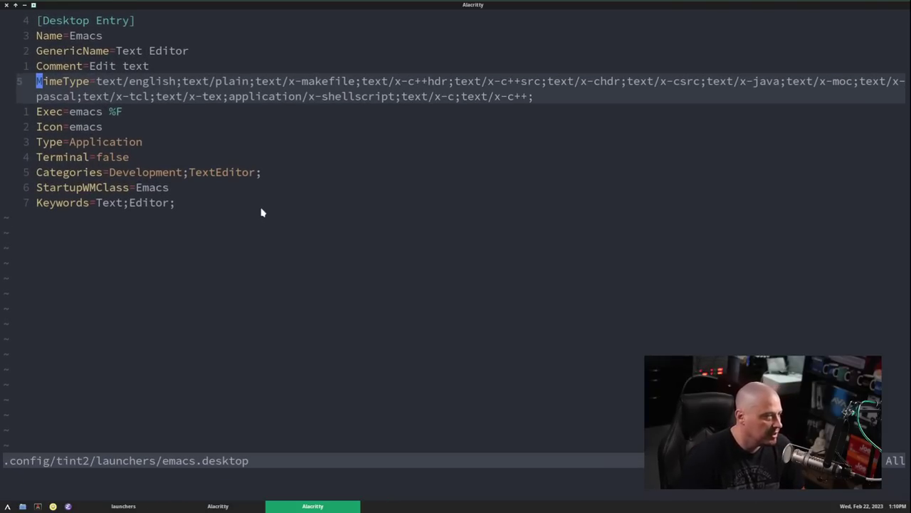
click(130, 36)
text(i)
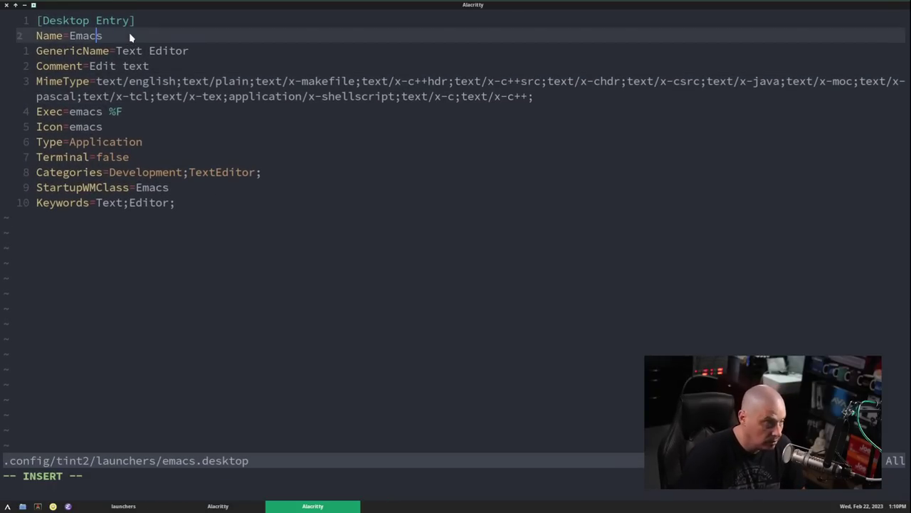
text(client)
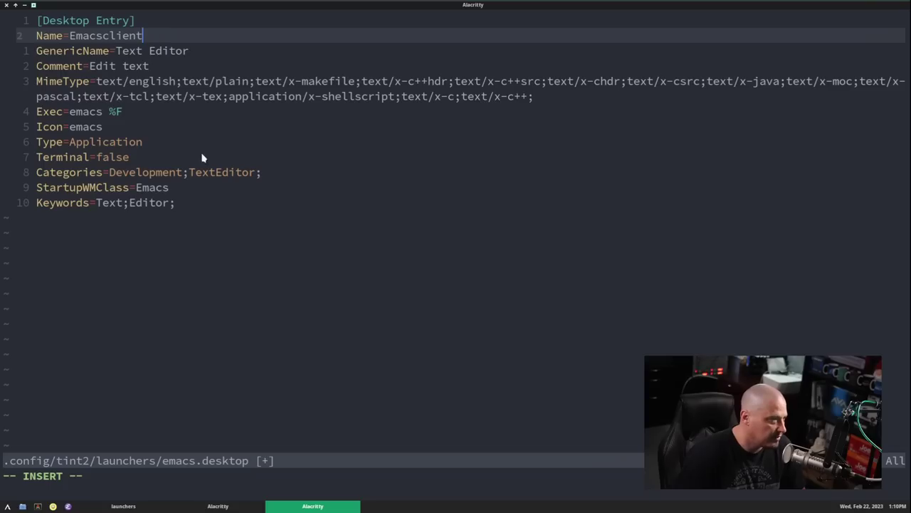
- Replace the Exec command emacs %F with emacs -c -a 'emacs'
key(Down)
key(Down)
key(Down)
key(Down)
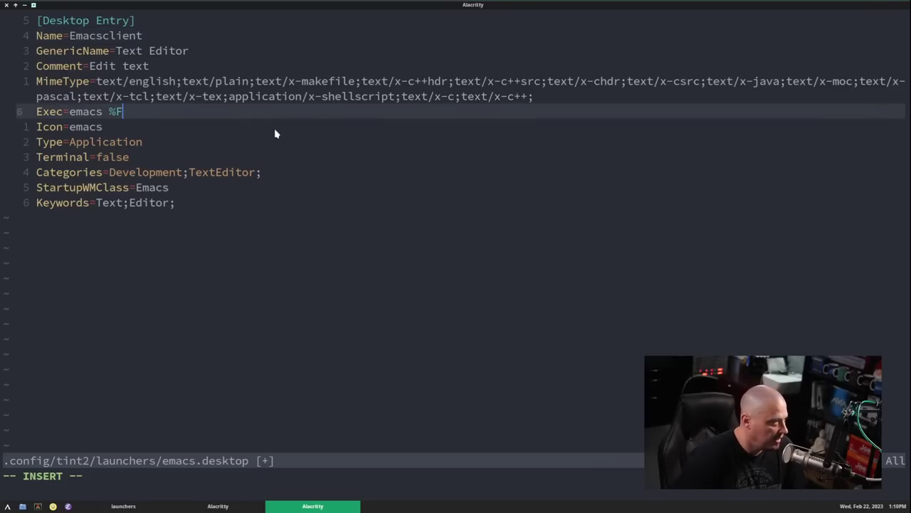
key(BackSpace)
key(BackSpace)
key(BackSpace)
key(BackSpace)
key(BackSpace)
key(BackSpace)
key(BackSpace)
key(BackSpace)
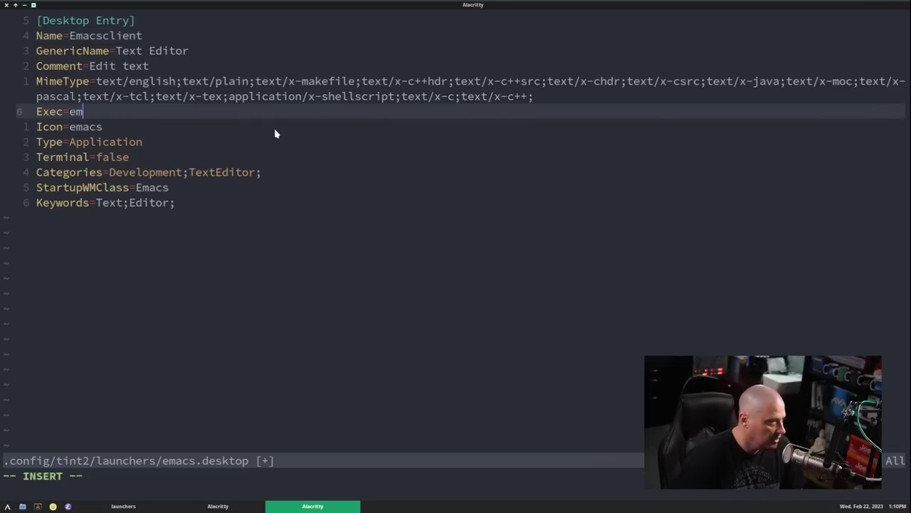
text(e)
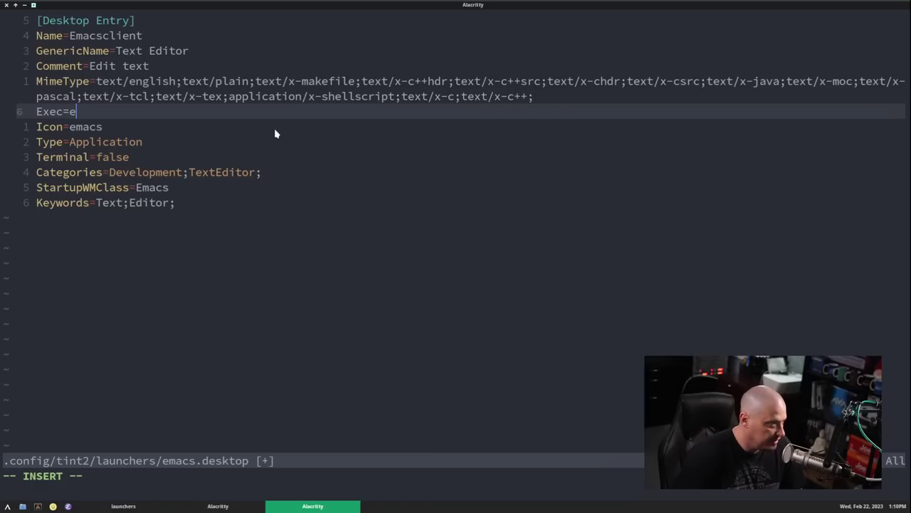
text(macs -)
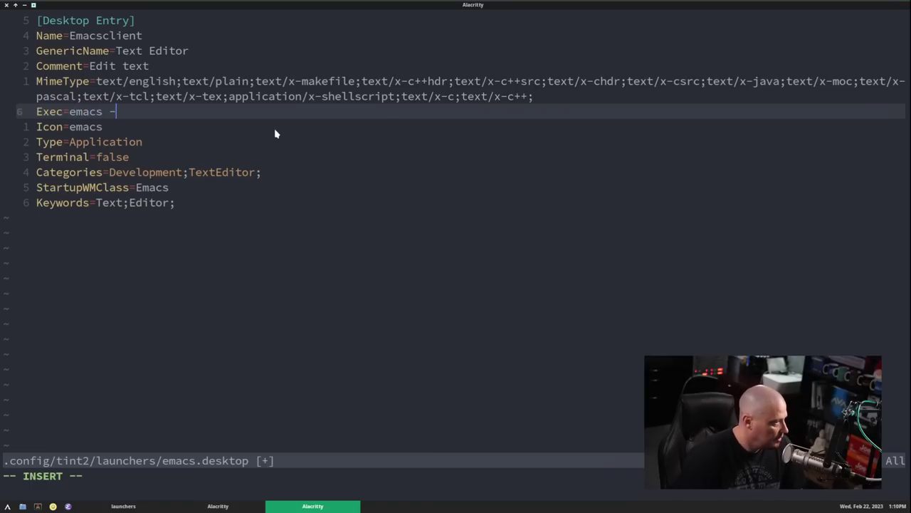
text(c -a)
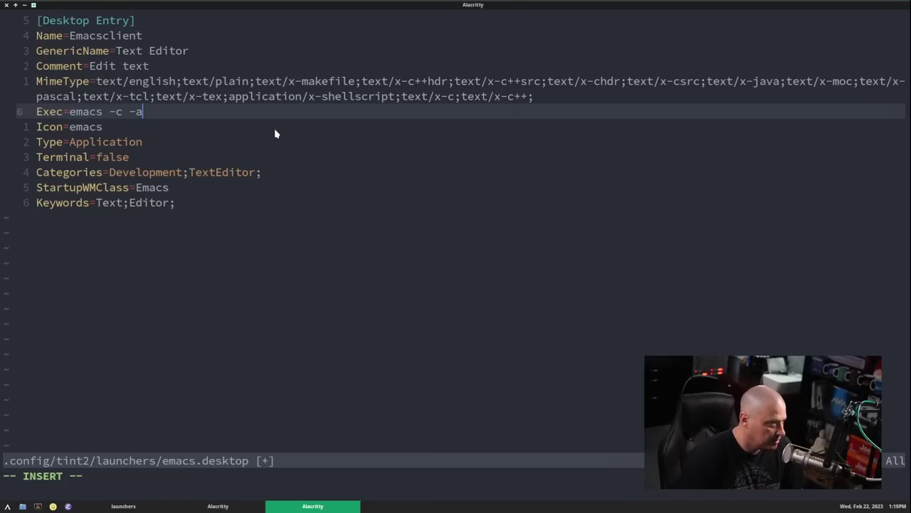
text( '')
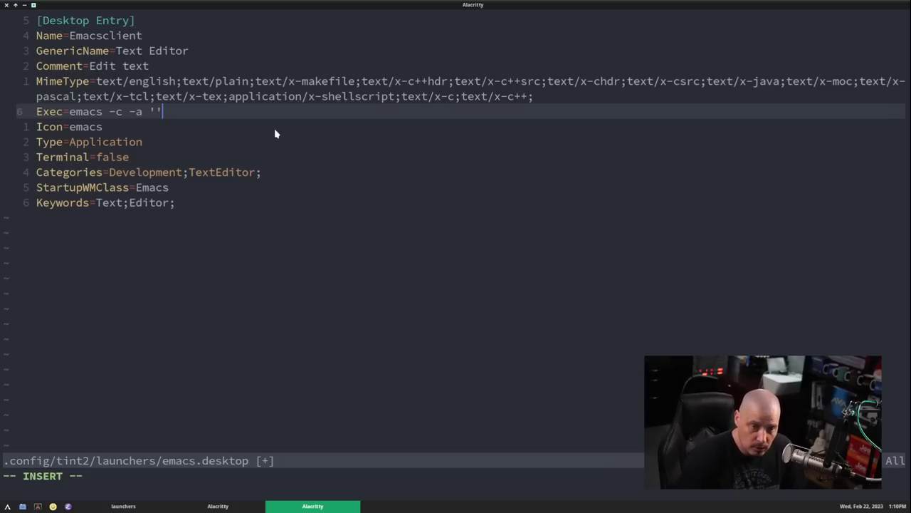
key(Left)
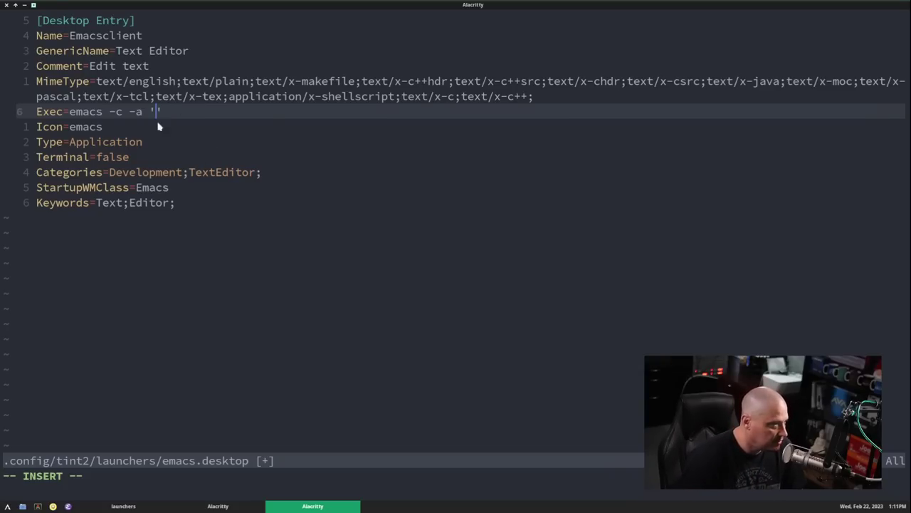
text(emd)
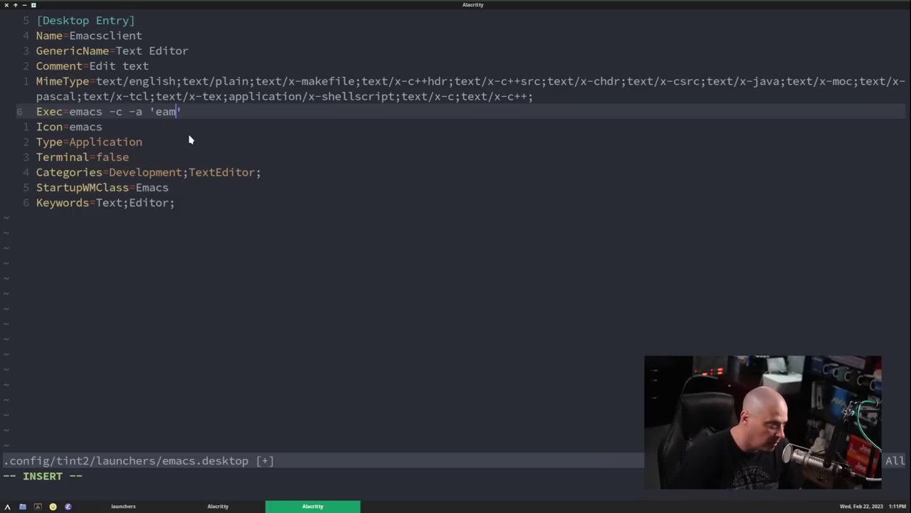
key(BackSpace)
key(BackSpace)
text(man)
key(BackSpace)
text(cs)
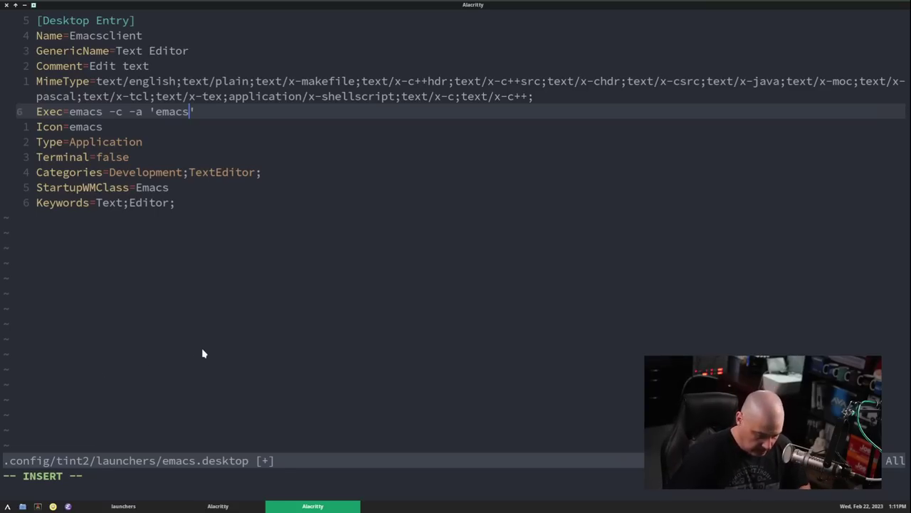
- Save emacs.desktop with :w and restore the terminal to a smaller window
key(Escape)
text(:w)
key(Return)
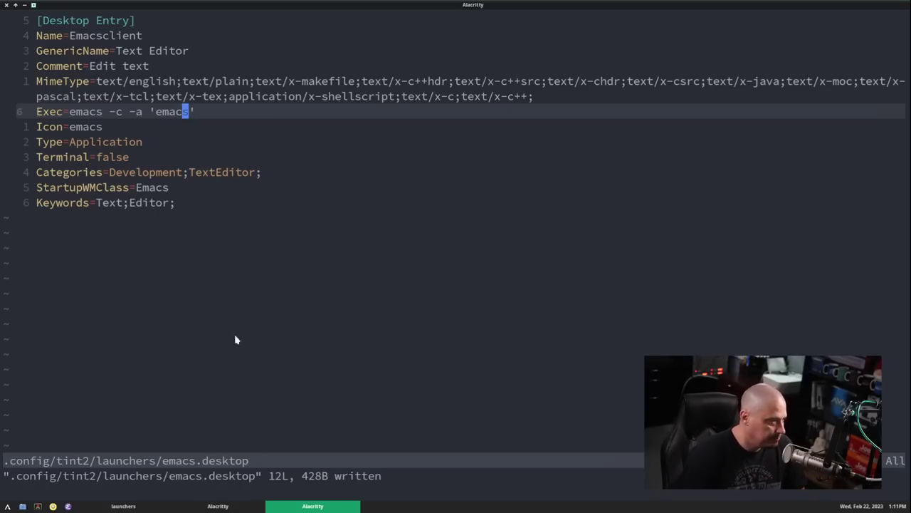
key(super+Up)
- Quit the autostart editor, run openbox --restart, and test the panel's Emacs launcher
click(628, 148)
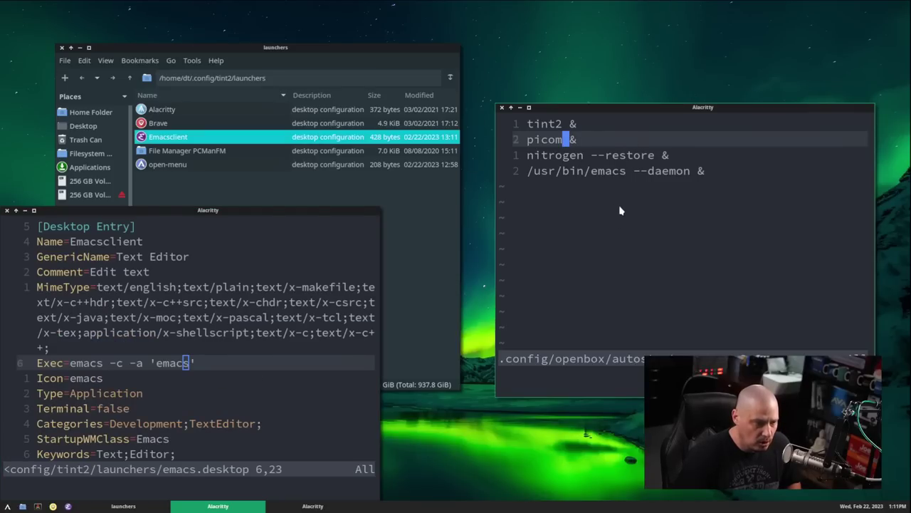
text(:q)
key(Return)
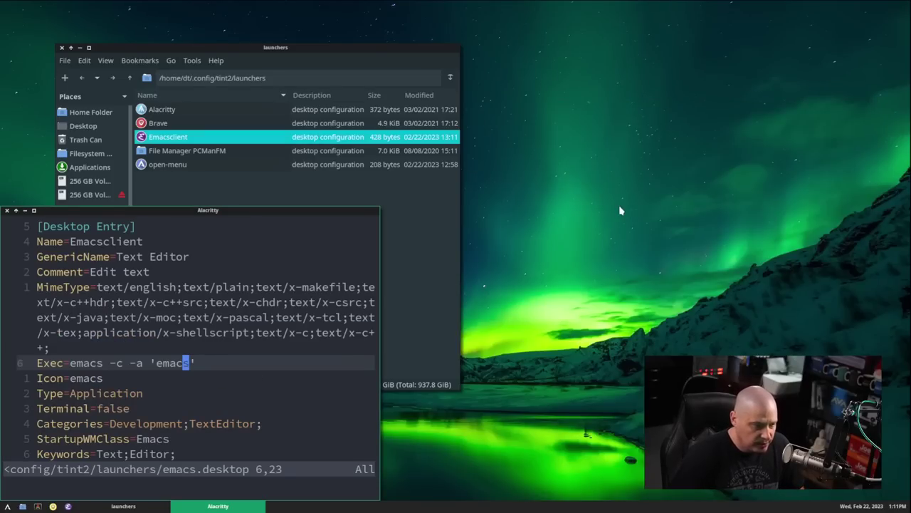
click(40, 506)
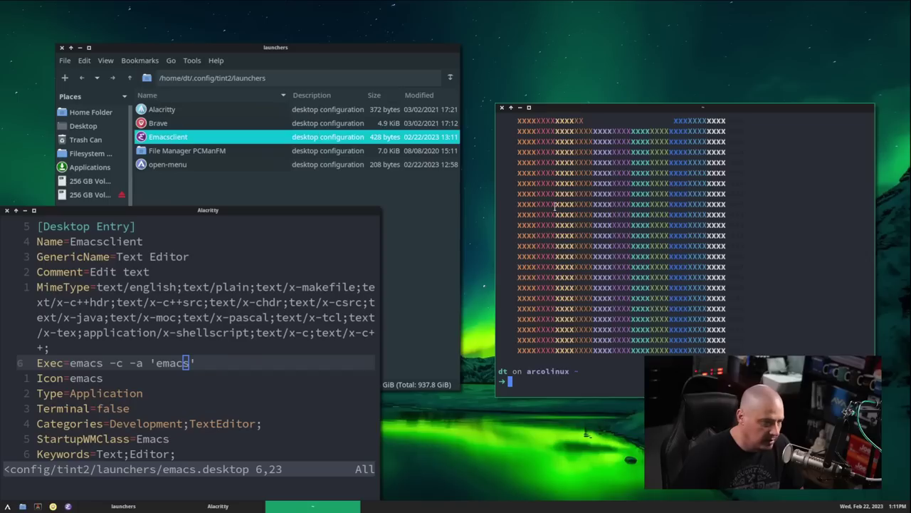
text(openbox --restart)
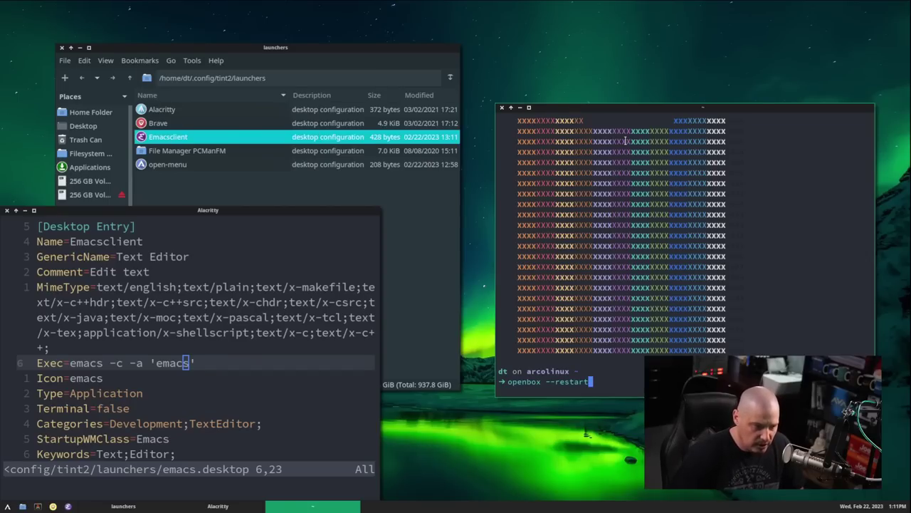
key(Return)
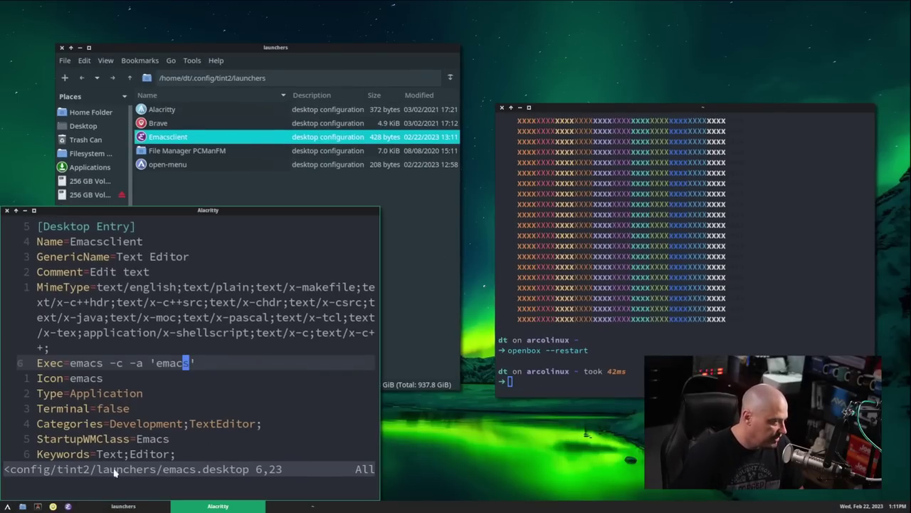
click(68, 506)
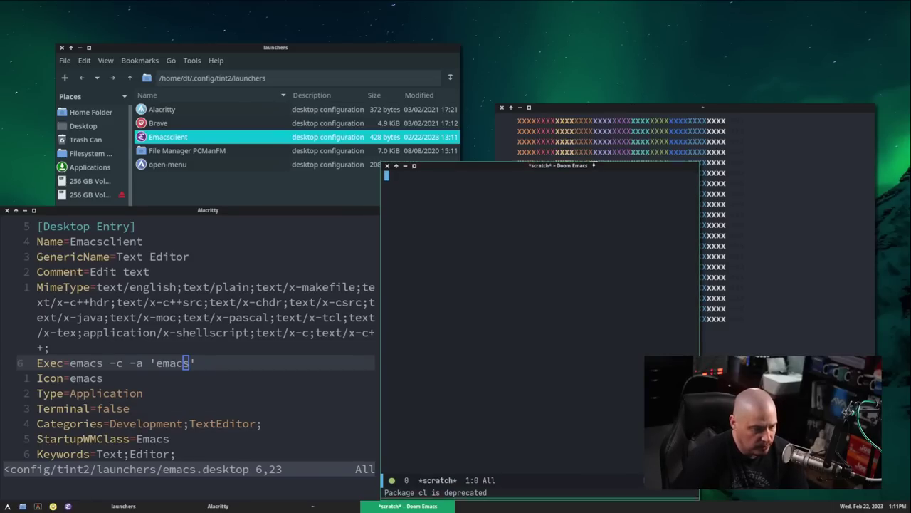
drag(549, 190, 577, 89)
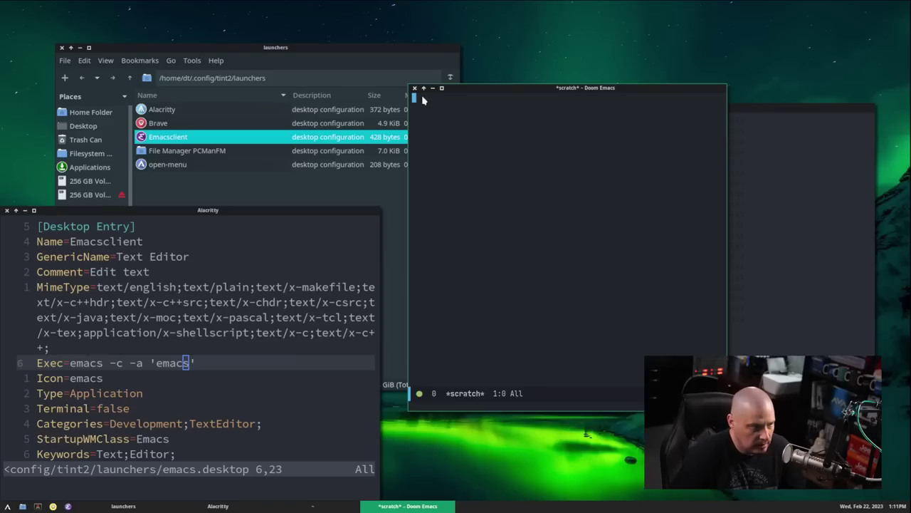
key(alt+F4)
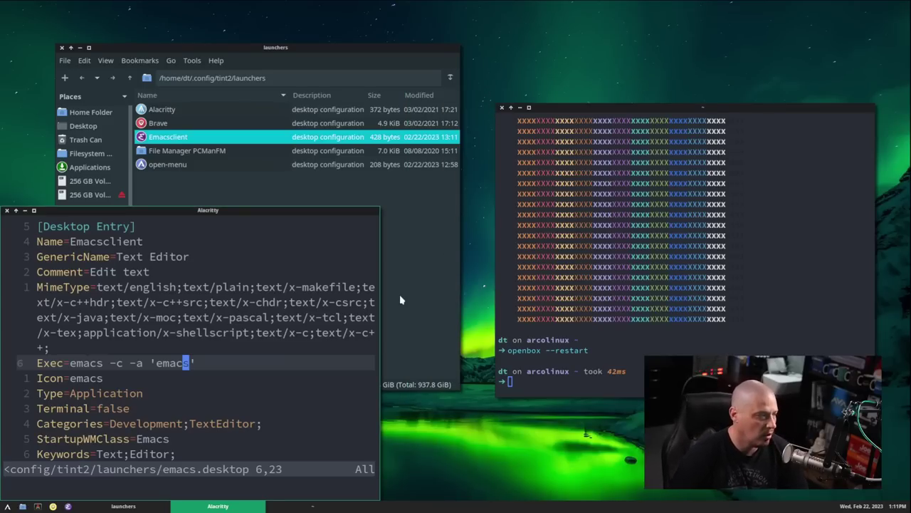
- Save emacs.desktop and restart Openbox again to reload the panel
click(184, 304)
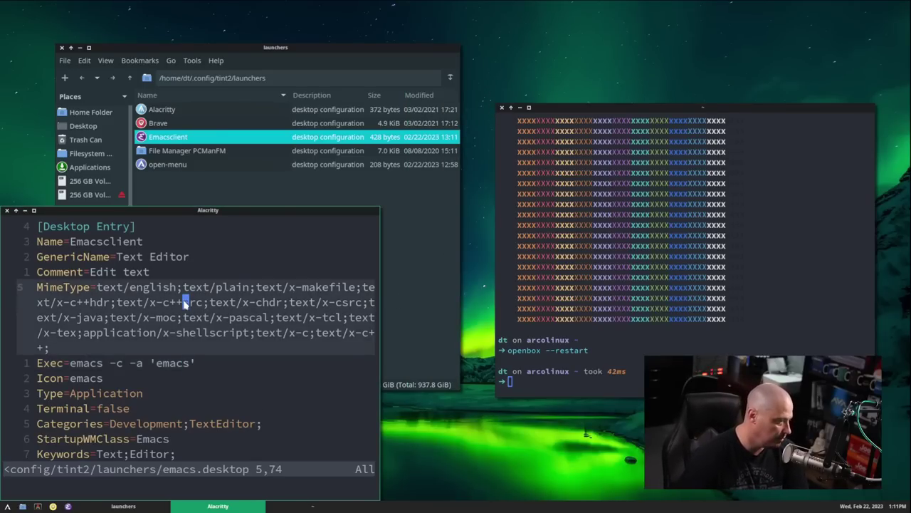
text(:)
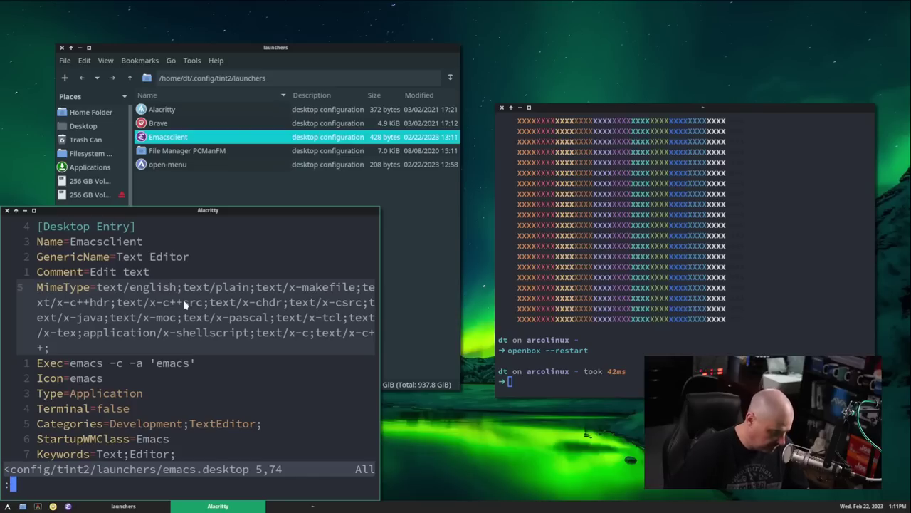
text(w)
key(Return)
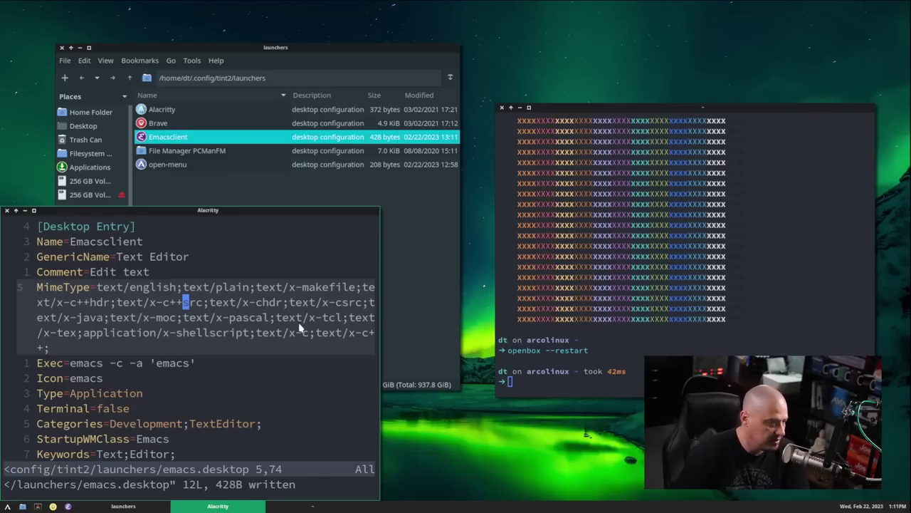
click(631, 278)
key(Up)
key(Return)
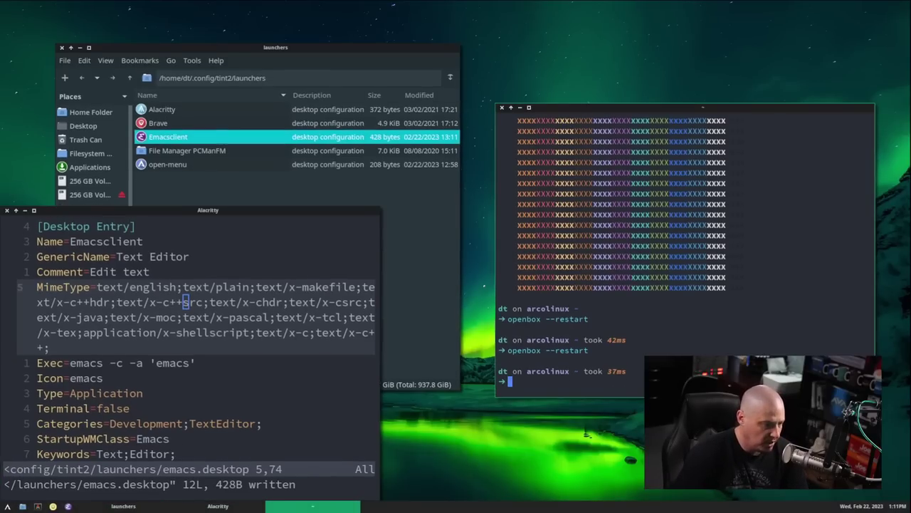
- Retest the Emacs launcher, close its frame, and move the launcher editor up and right
click(69, 507)
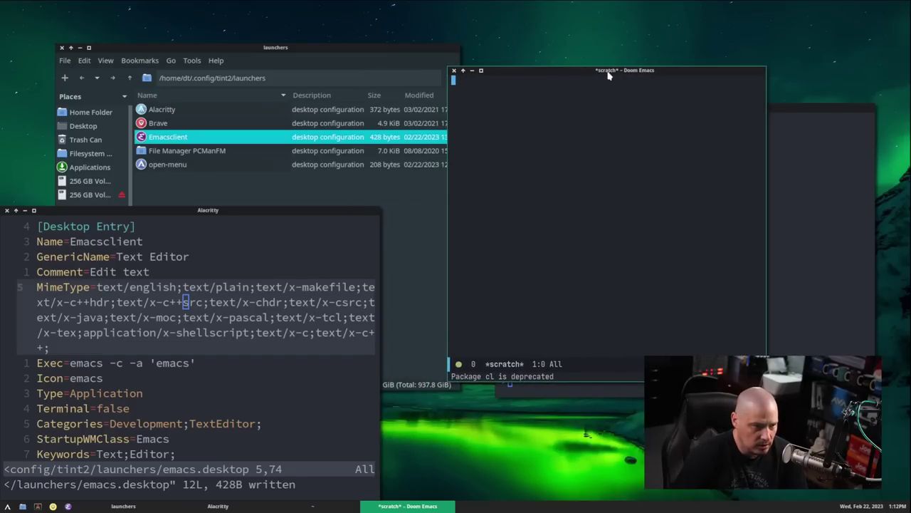
drag(610, 75, 585, 92)
click(310, 408)
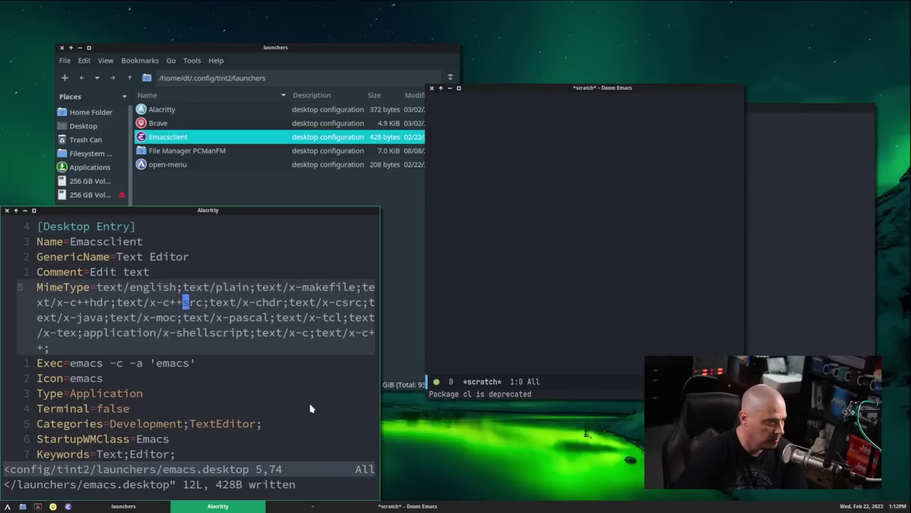
click(430, 98)
click(432, 88)
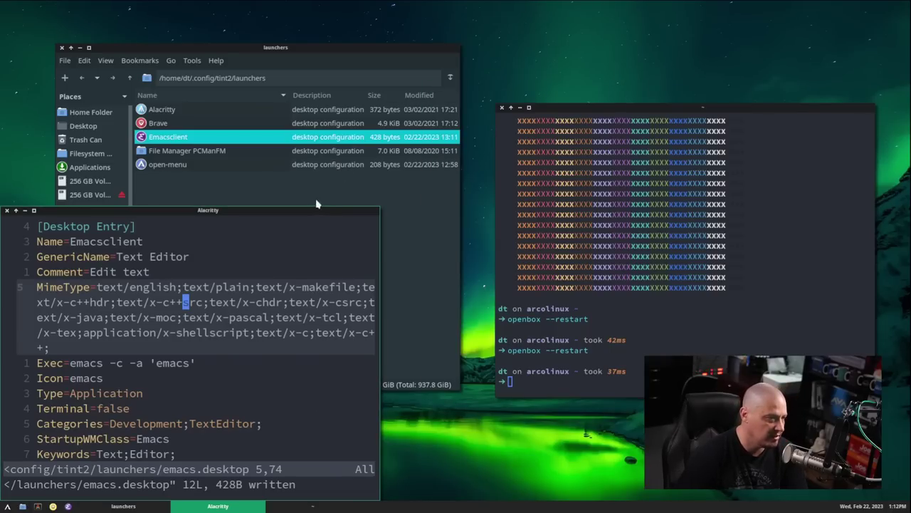
drag(306, 210, 591, 70)
- Maximize the editor and insert 'client' so Exec reads emacsclient -c -a 'emacs'
double_click(591, 69)
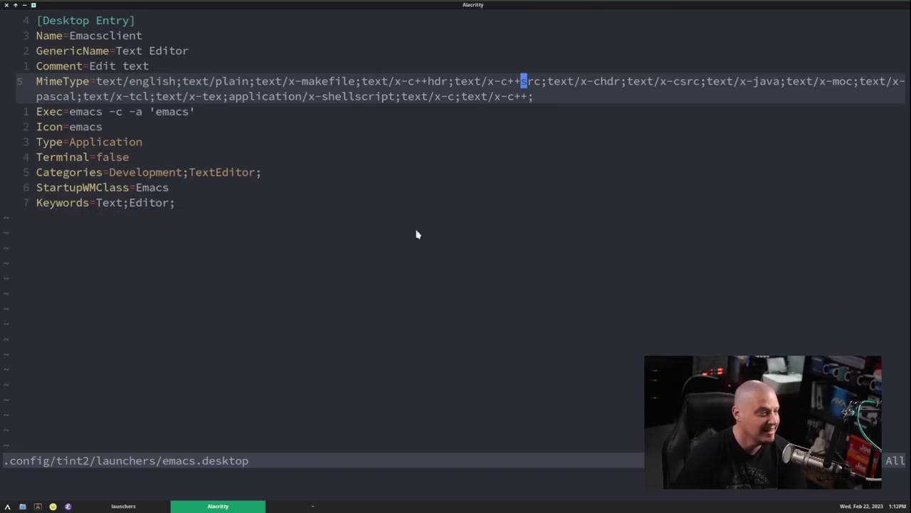
click(107, 112)
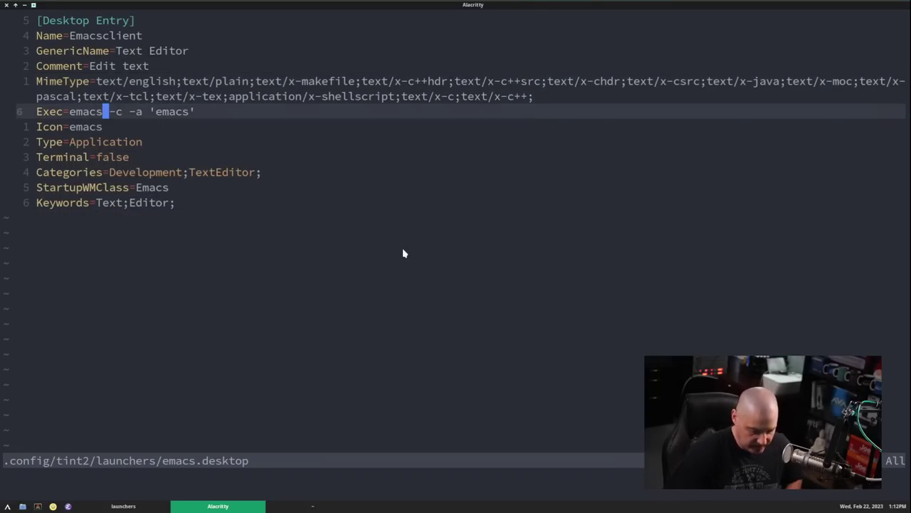
text(i)
text(client)
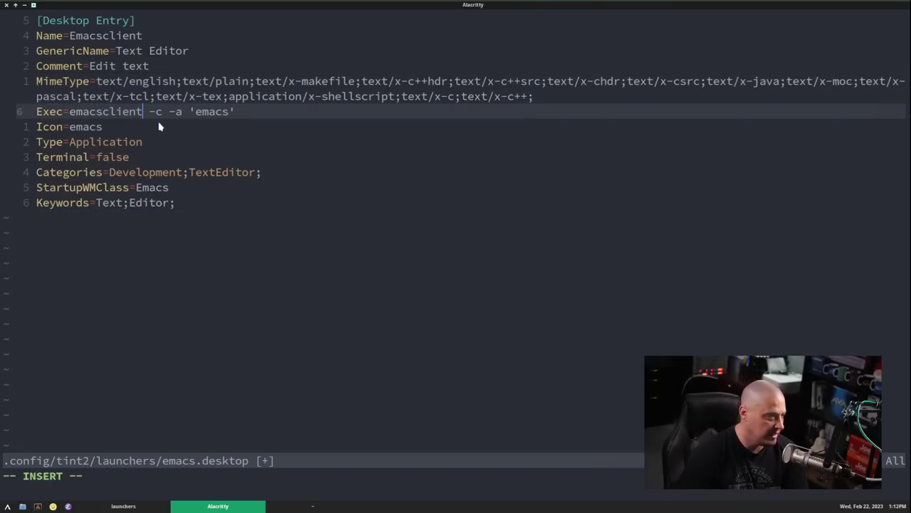
drag(191, 112, 242, 111)
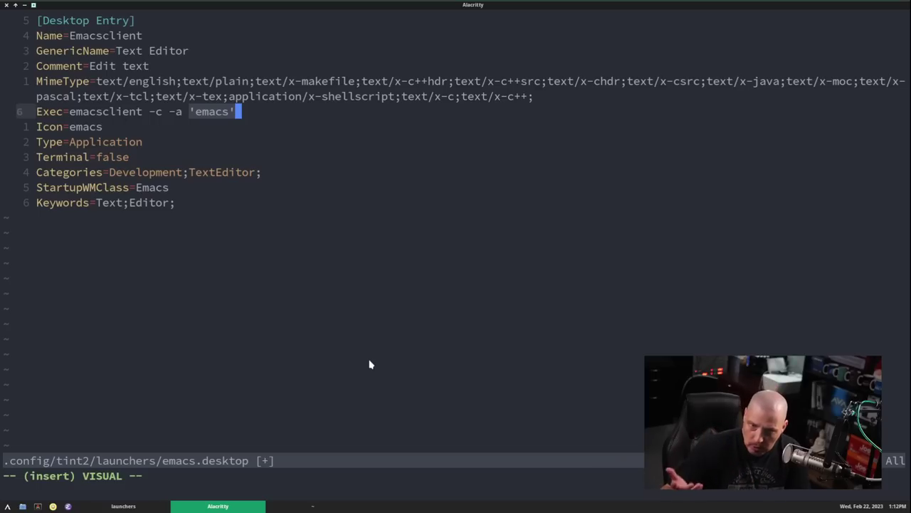
key(Escape)
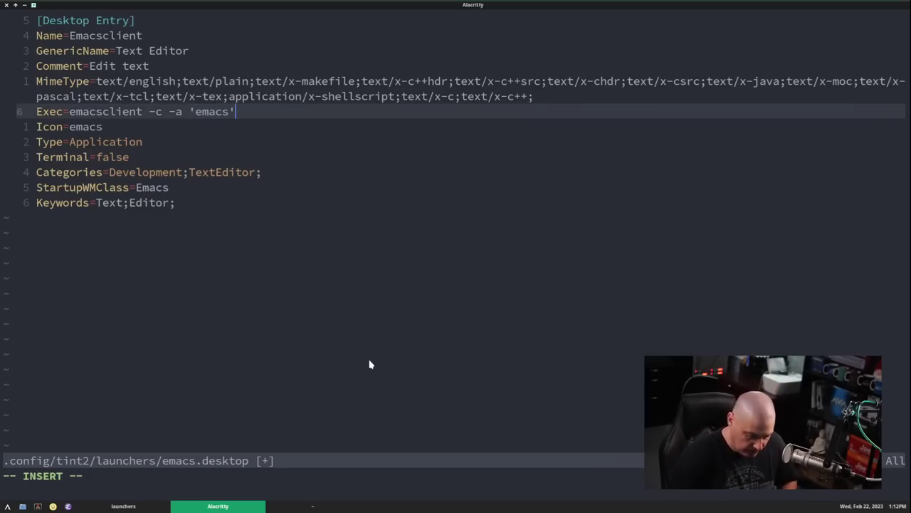
key(Escape)
- Save the launcher file with :wq and rerun openbox --restart to apply it
text(:wq)
key(Return)
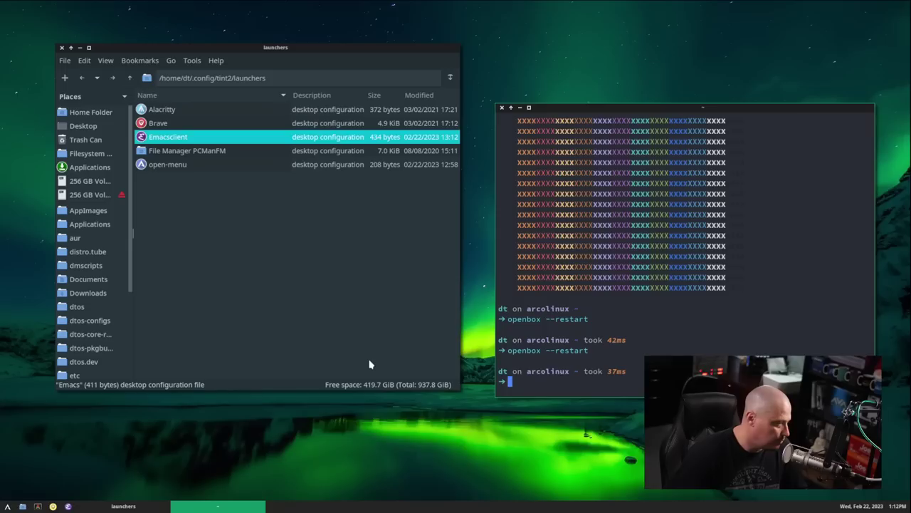
key(Up)
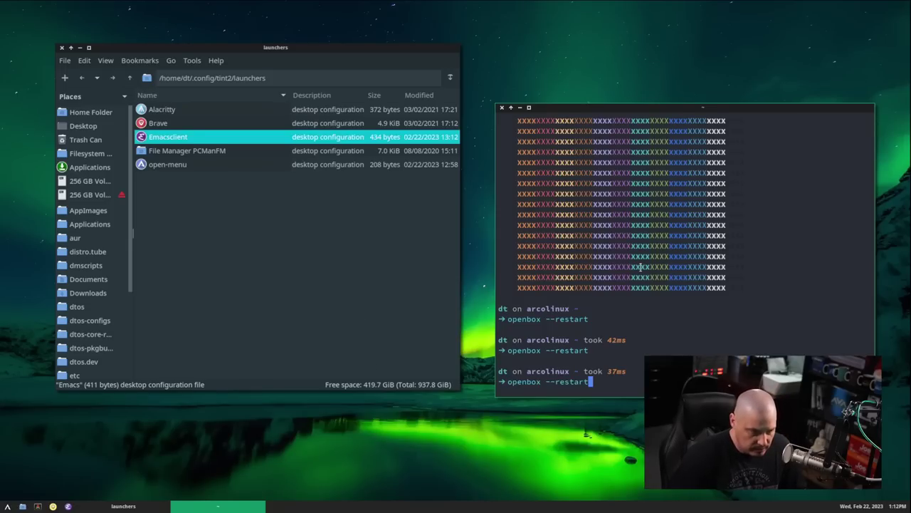
key(Return)
- Launch Emacs from the tint2 panel launcher and maximize its custom start page window
click(99, 502)
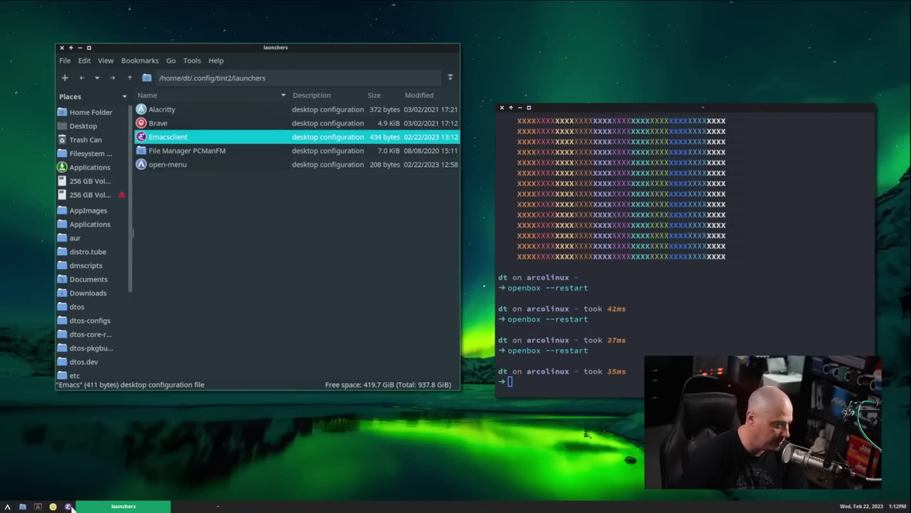
click(69, 507)
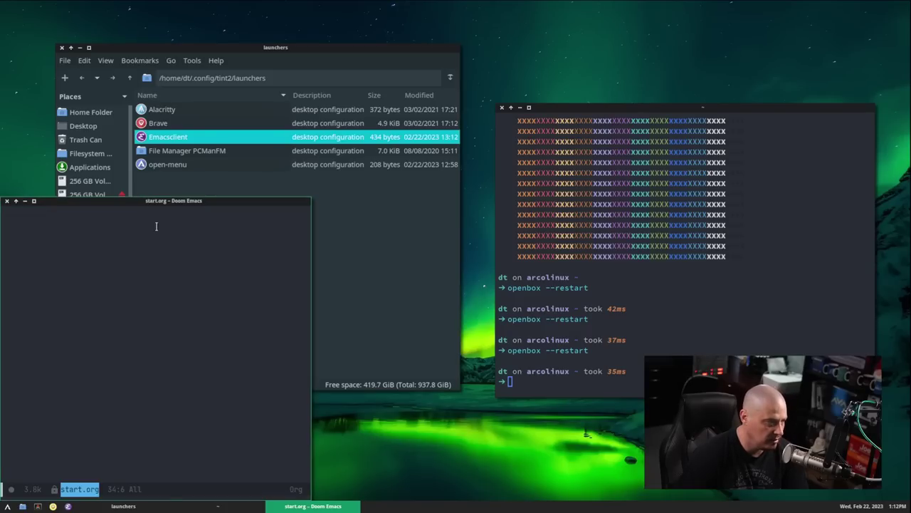
drag(171, 205, 568, 59)
double_click(569, 59)
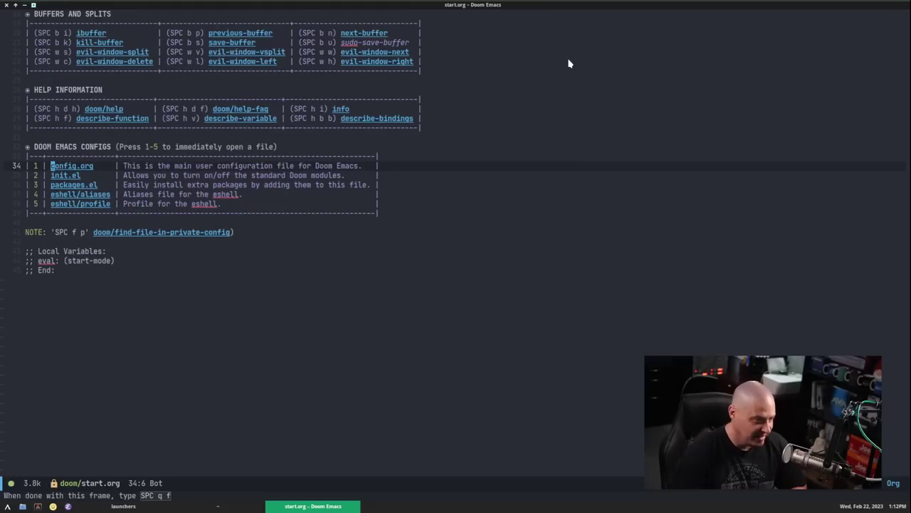
scroll(462, 118, up, 5)
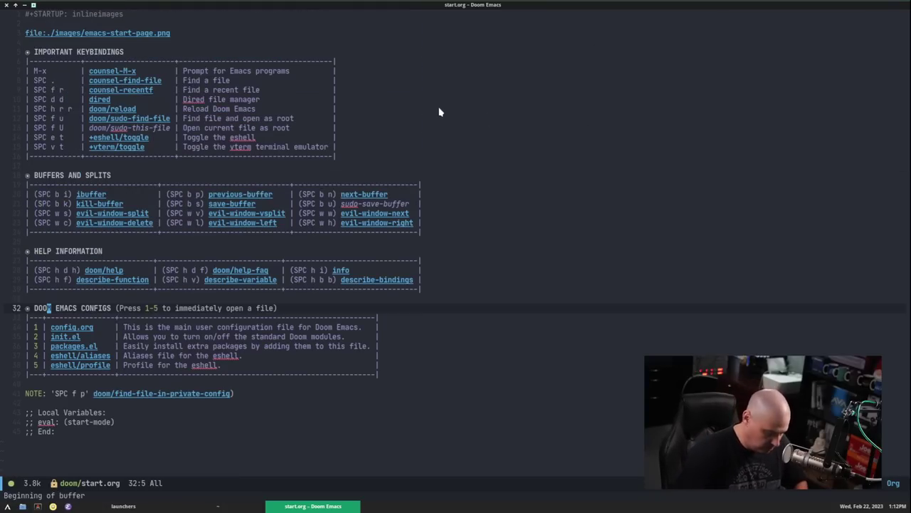
- Toggle the start page's header image inline, then close Emacs, PCManFM and the terminal
key(z)
key(i)
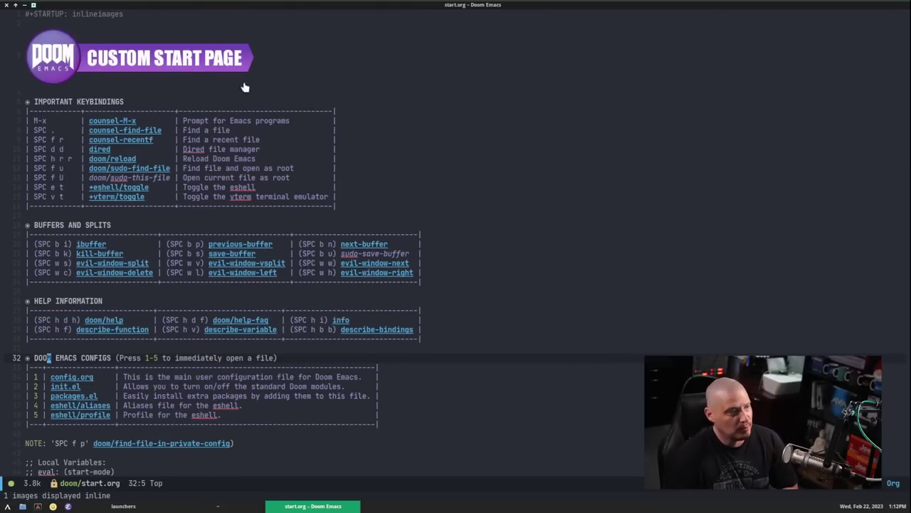
click(7, 9)
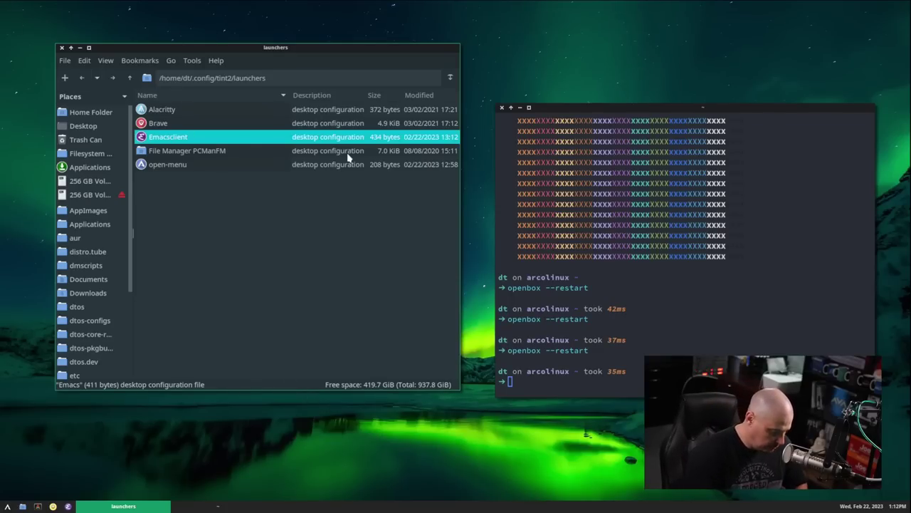
key(alt+F4)
key(alt+F4)
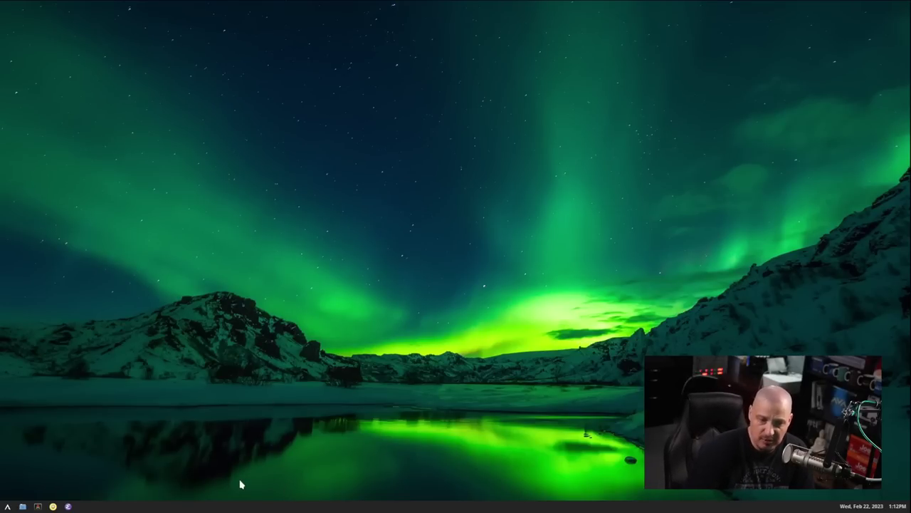
right_click(132, 207)
mouse_move(174, 221)
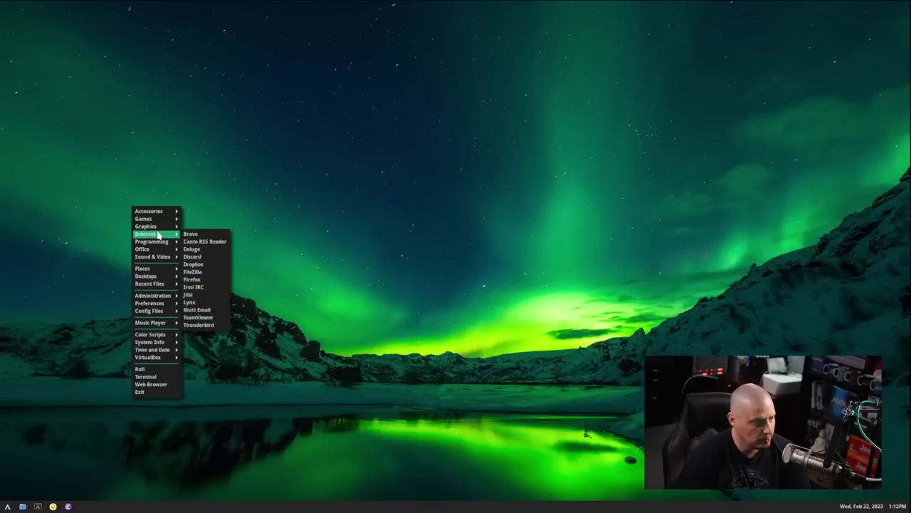
mouse_move(157, 244)
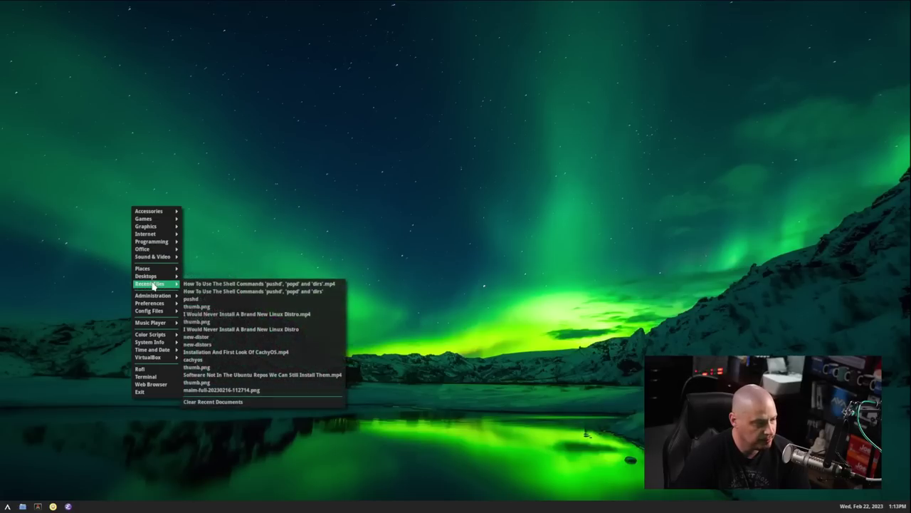
mouse_move(163, 299)
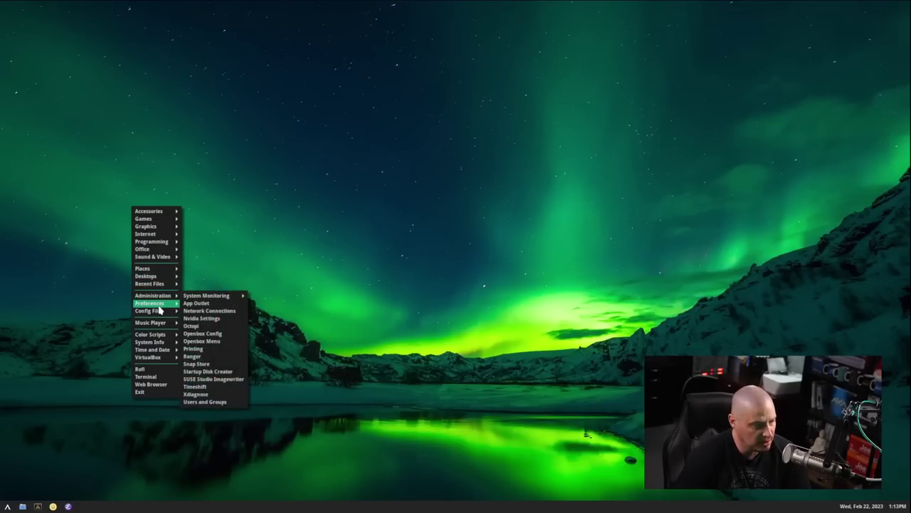
mouse_move(158, 324)
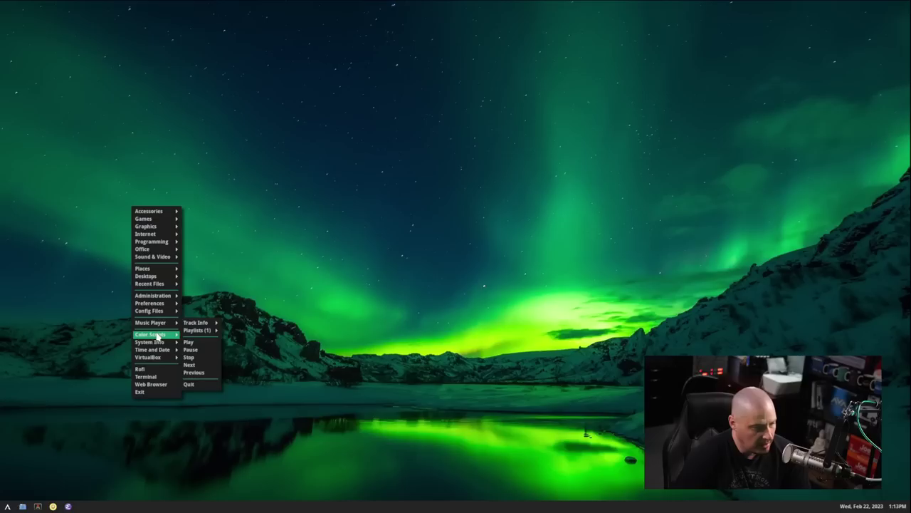
click(424, 212)
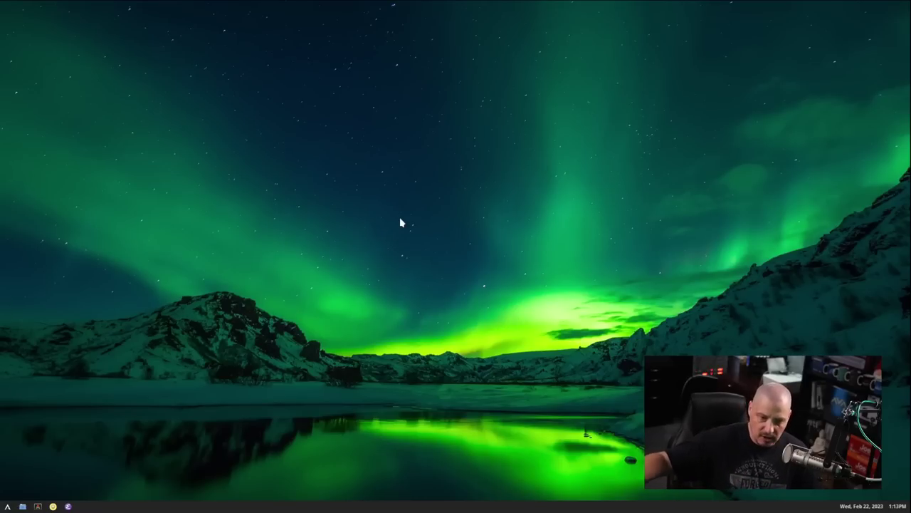
right_click(224, 115)
mouse_move(246, 126)
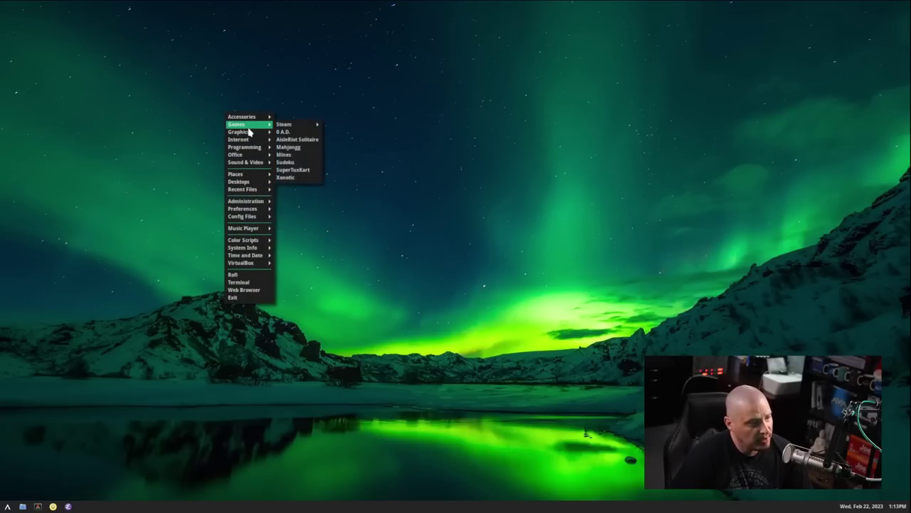
click(411, 196)
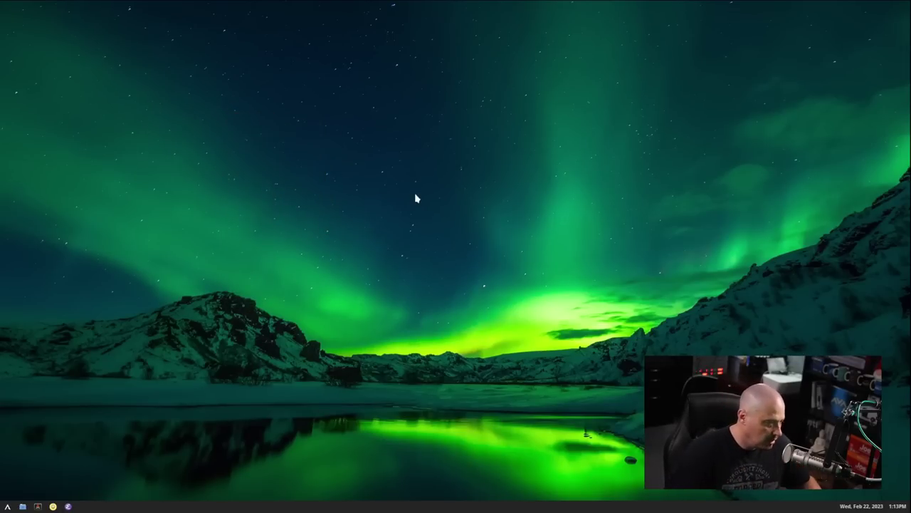